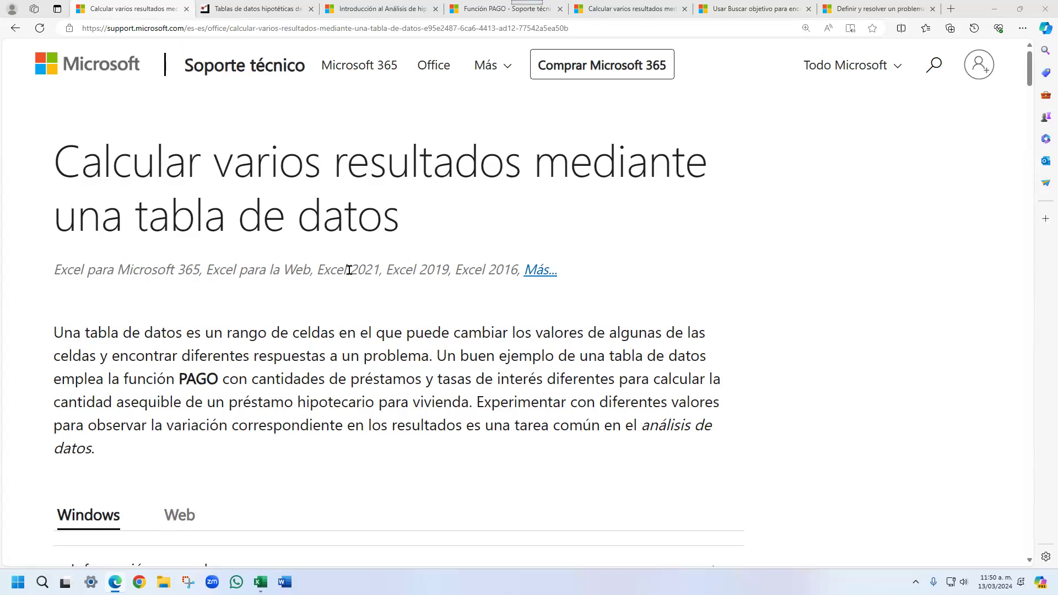
# Step: Expand the full list of supported Excel versions and read the data table article's introduction
pyautogui.click(532, 275)
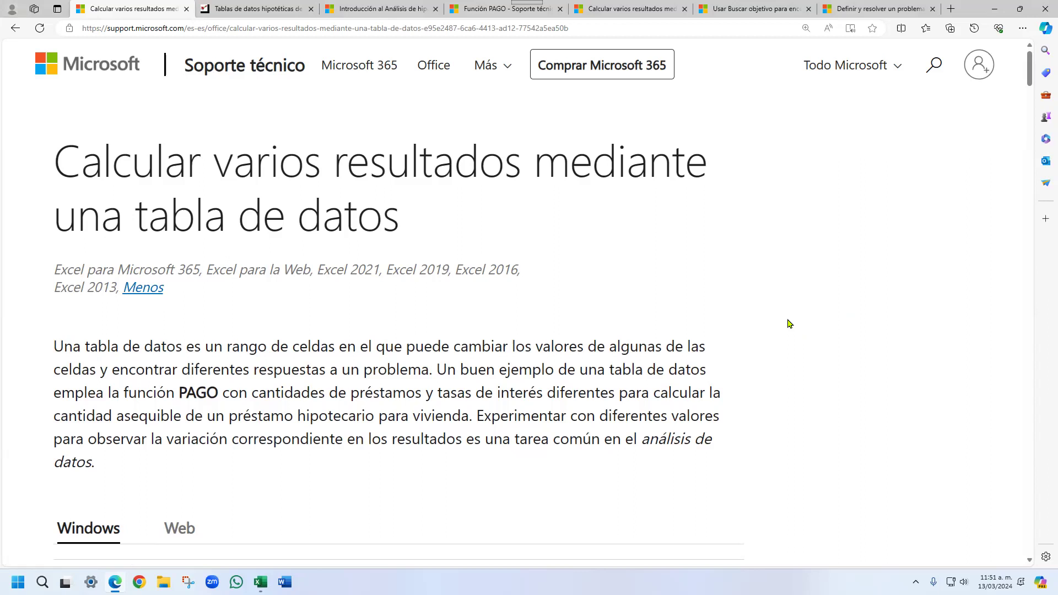
pyautogui.scroll(-1, 788, 324)
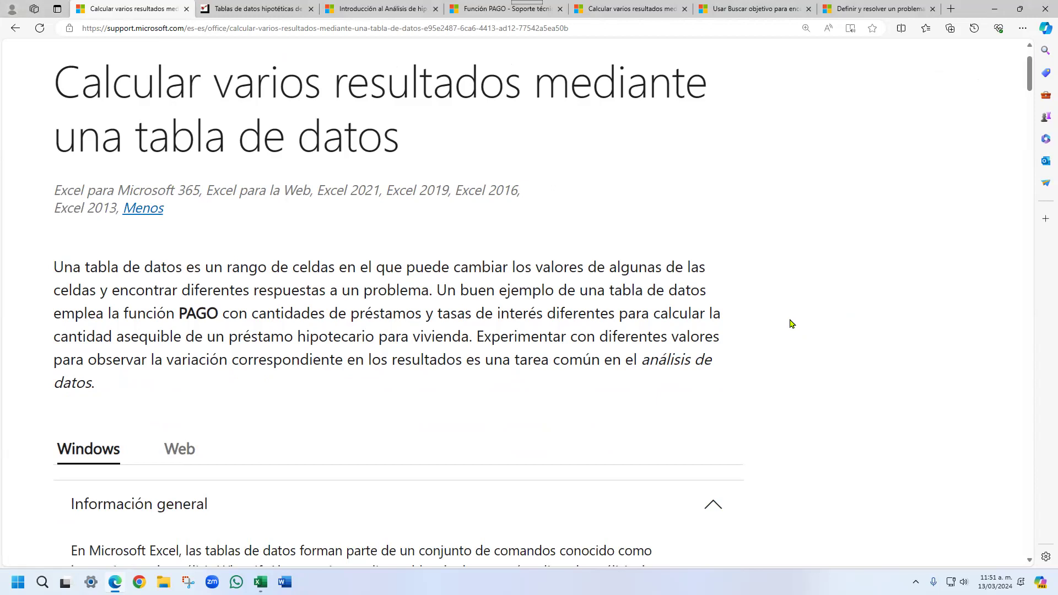
pyautogui.scroll(-1, 791, 324)
pyautogui.scroll(-1, 939, 342)
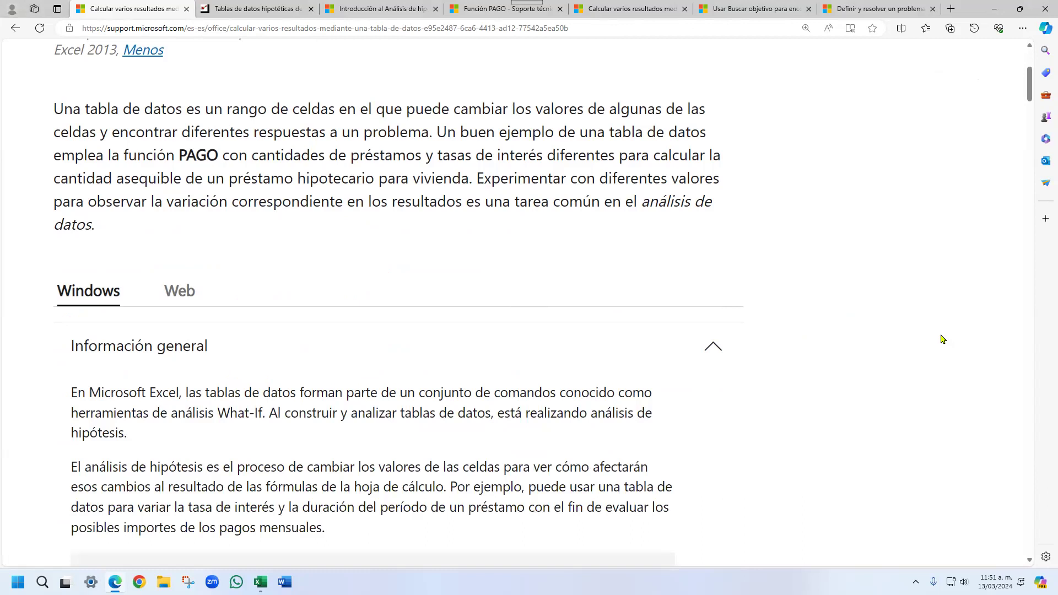
pyautogui.scroll(-2, 915, 328)
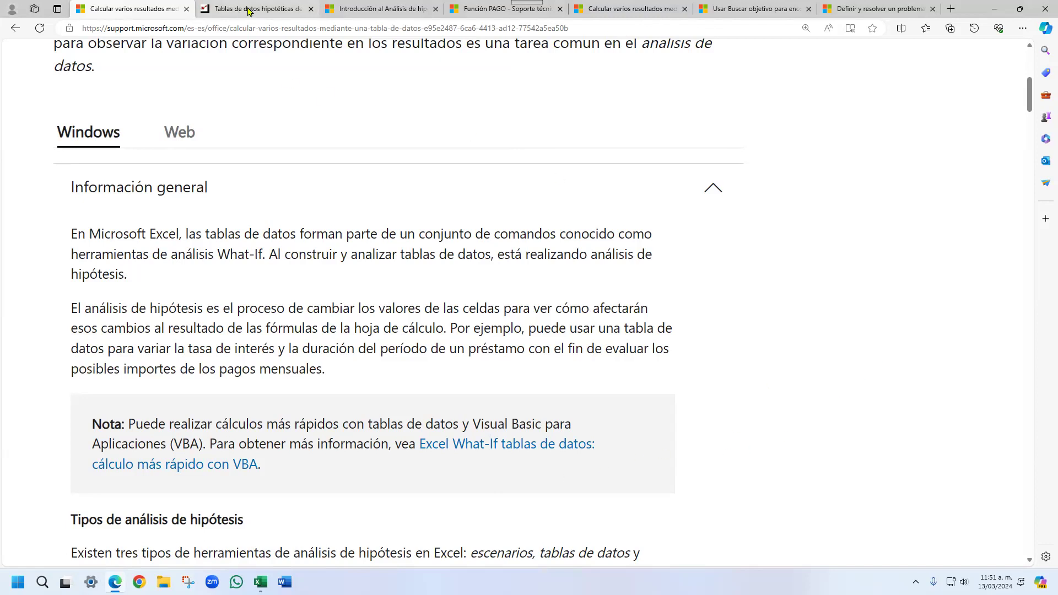
# Step: Read the general information and "Tipos de análisis de hipótesis" sections through the link to the What-If introduction
pyautogui.rightClick(482, 445)
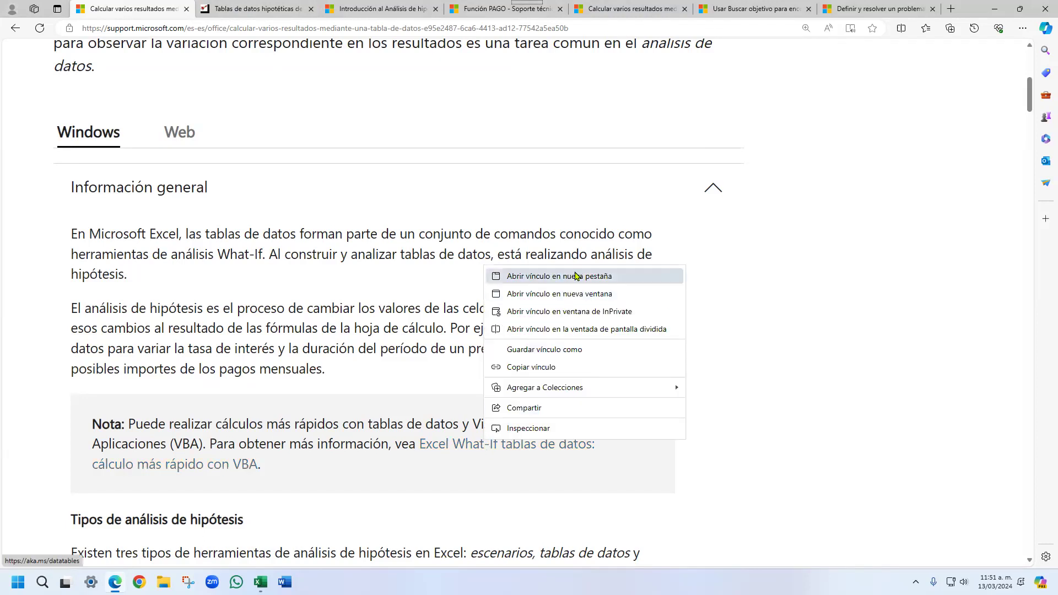
pyautogui.click(880, 243)
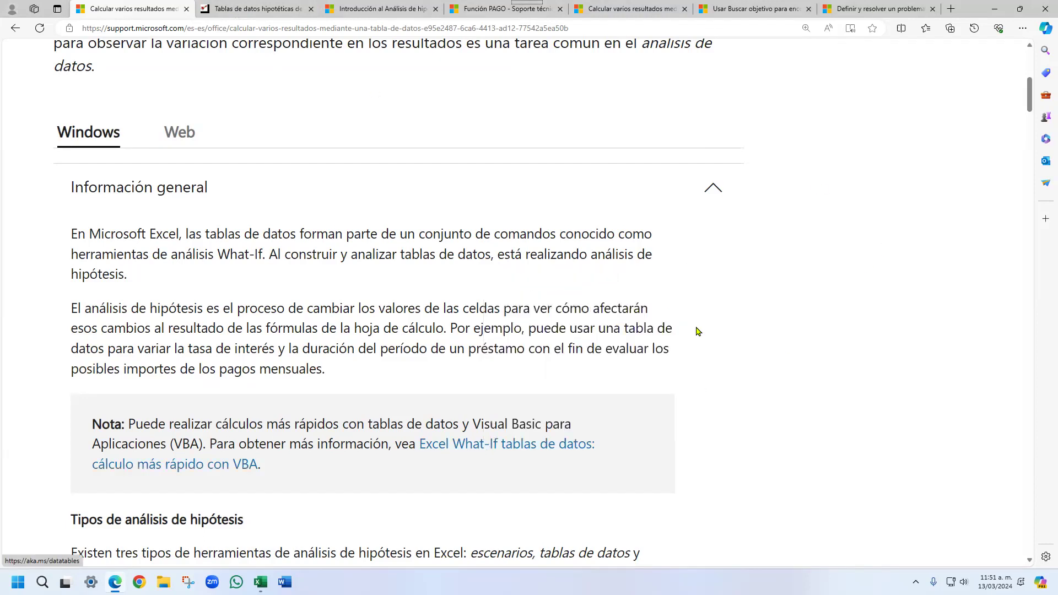
pyautogui.scroll(-1, 803, 356)
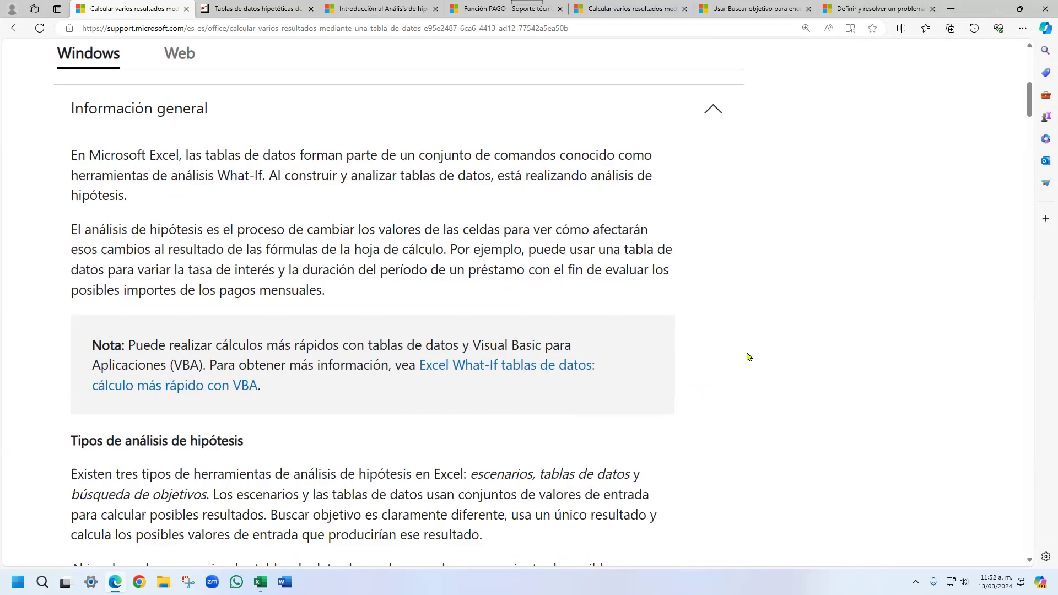
pyautogui.scroll(-2, 748, 356)
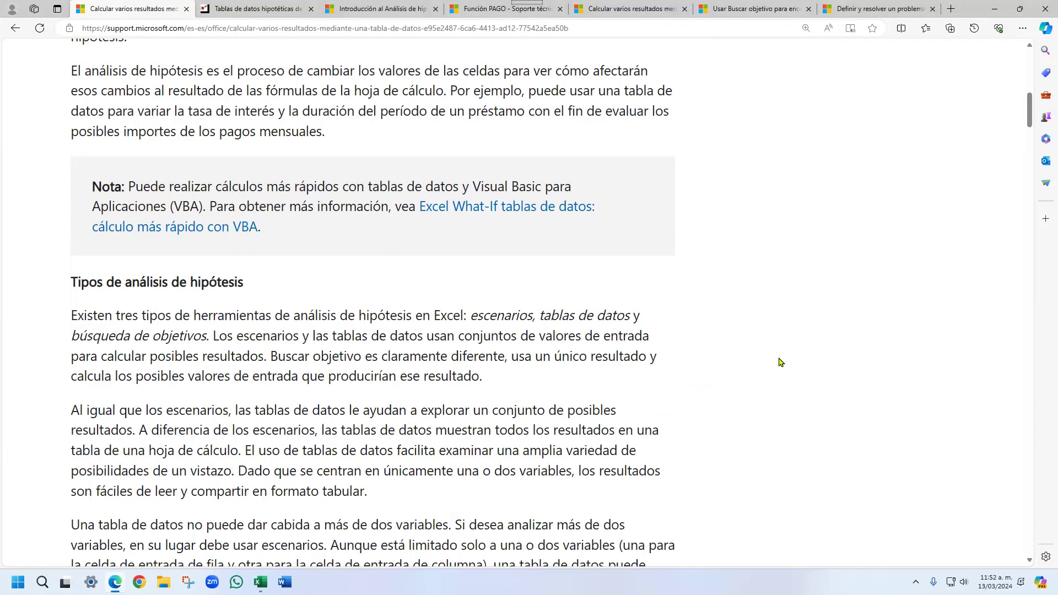
pyautogui.scroll(-1, 773, 364)
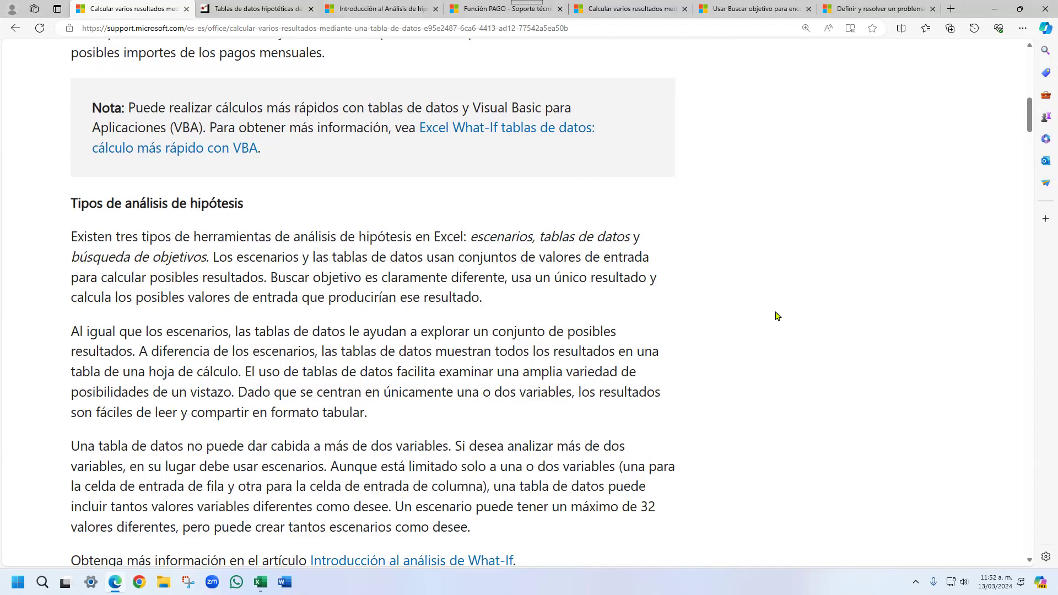
pyautogui.scroll(-3, 793, 307)
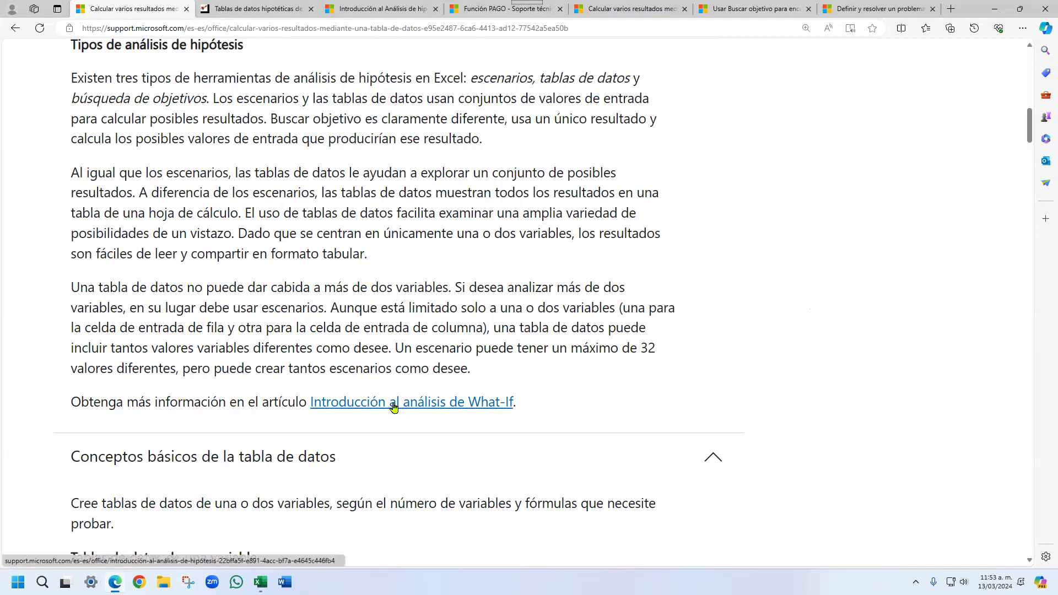
pyautogui.rightClick(423, 408)
pyautogui.click(774, 285)
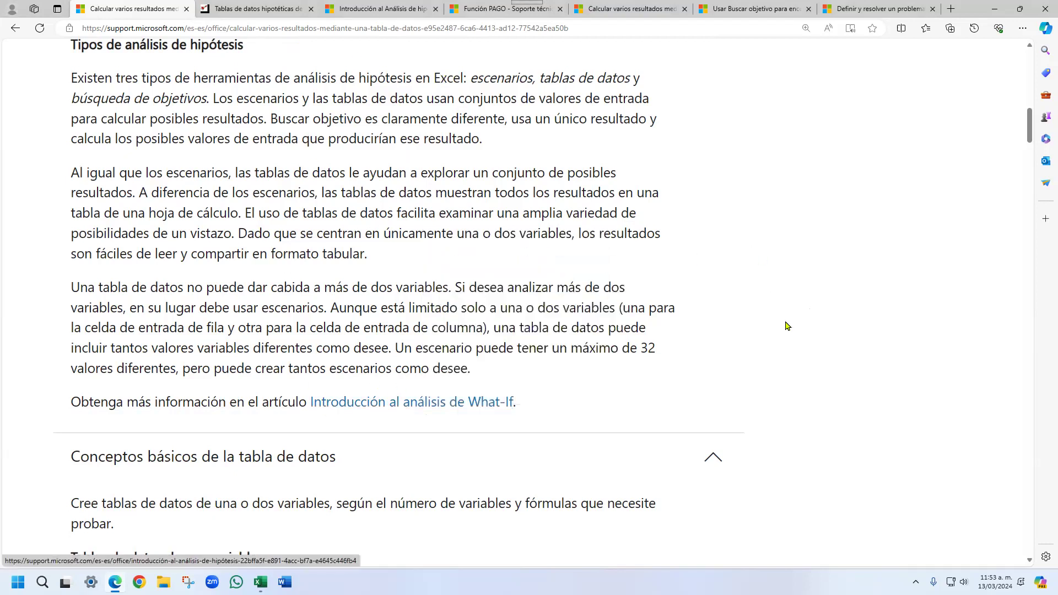
# Step: Open the note's link about faster What-If data table calculation with VBA in a new tab and place it right after the article's tab
pyautogui.scroll(6, 782, 330)
pyautogui.rightClick(508, 366)
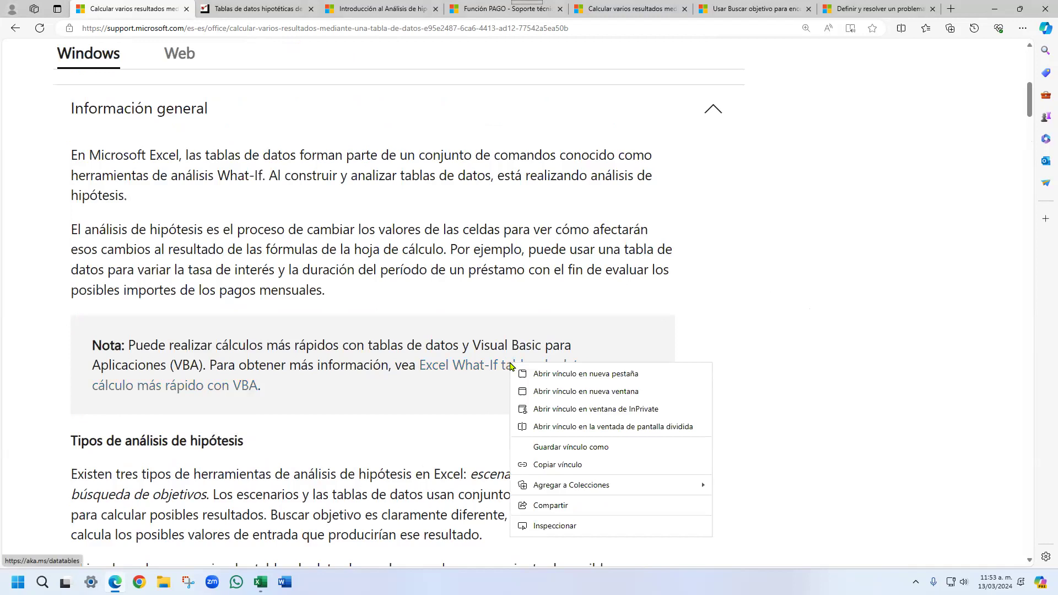
pyautogui.click(537, 373)
pyautogui.moveTo(884, 10); pyautogui.dragTo(288, 33)
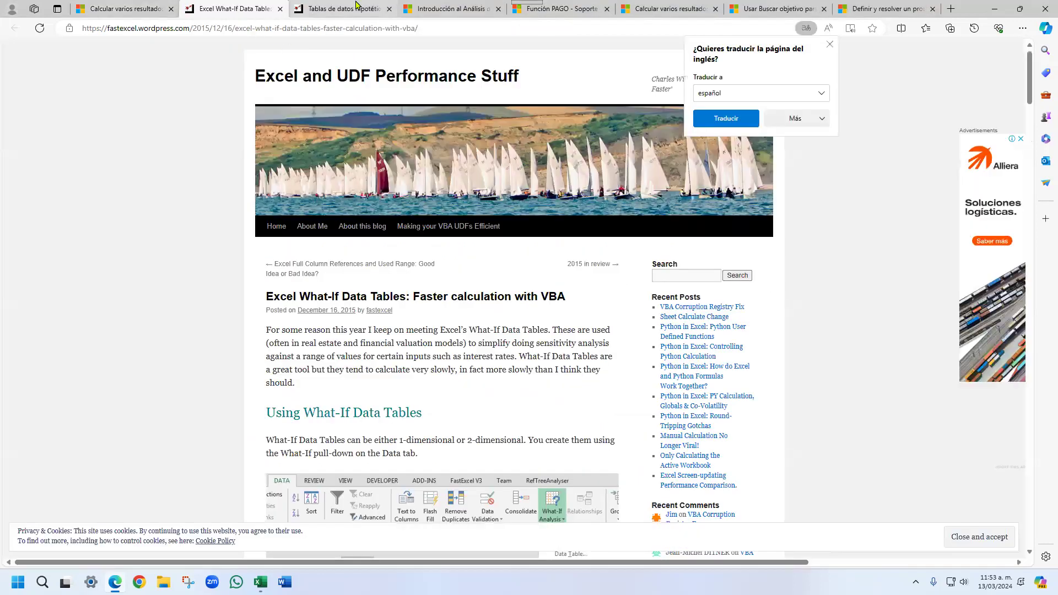
# Step: Compare the VBA blog page with the neighbouring "Tablas de datos hipotéticas" page and skim its two-dimensional data table example
pyautogui.click(355, 5)
pyautogui.click(244, 9)
pyautogui.click(320, 8)
pyautogui.click(256, 10)
pyautogui.scroll(-15, 368, 206)
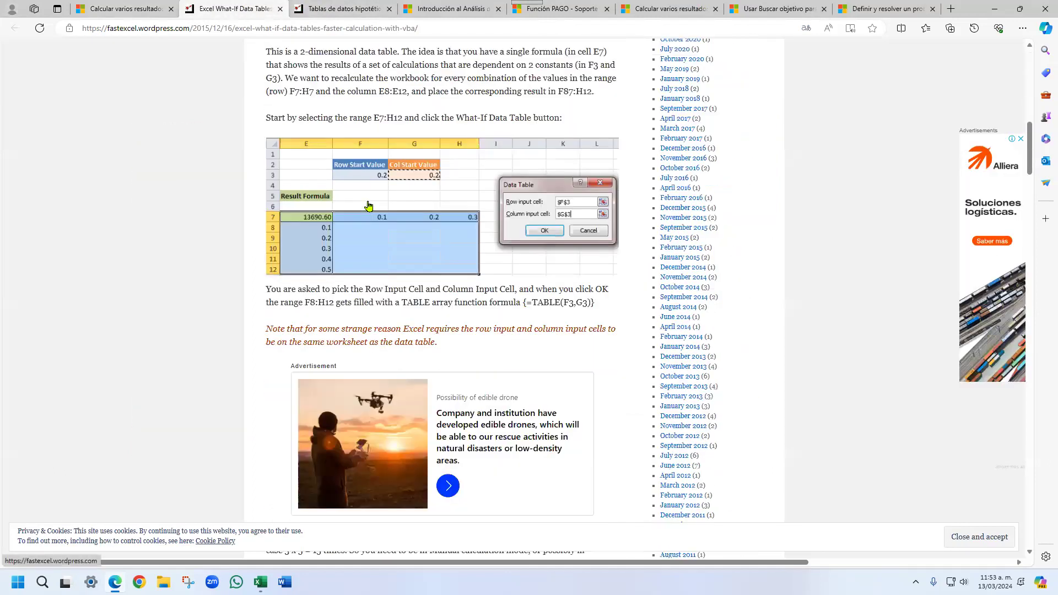
pyautogui.scroll(15, 369, 206)
# Step: Return to the Microsoft article and read the basic concepts of one-variable data tables with their mortgage loan illustration
pyautogui.click(113, 8)
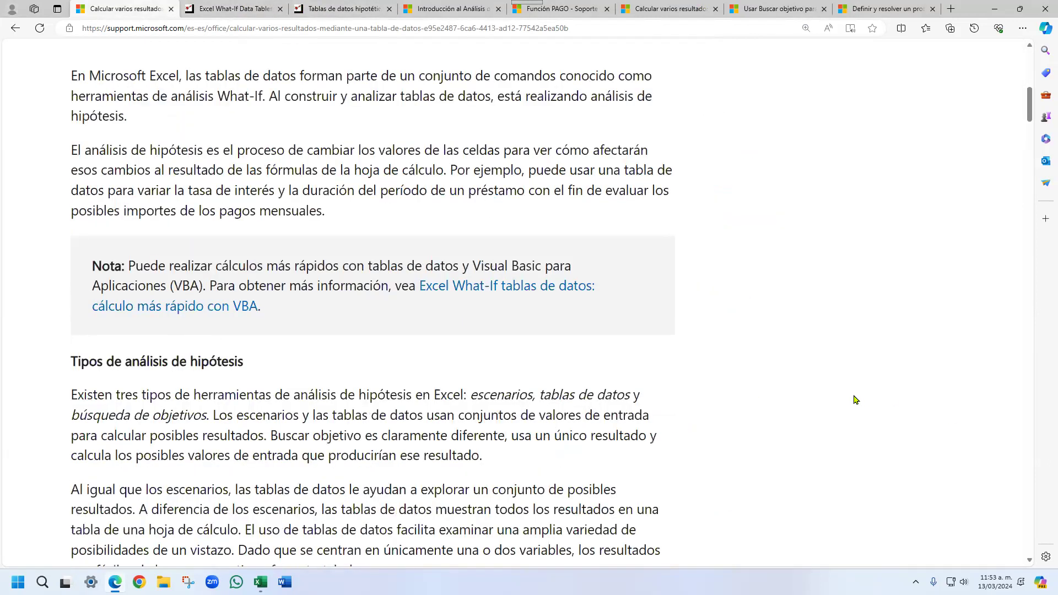
pyautogui.scroll(-1, 854, 400)
pyautogui.scroll(-4, 799, 377)
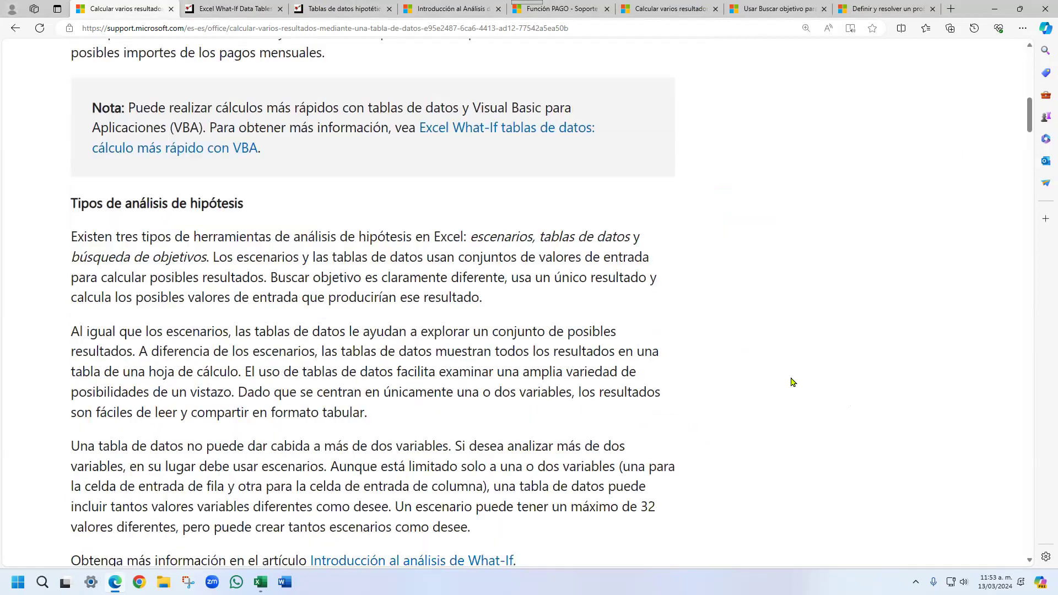
pyautogui.scroll(-2, 791, 382)
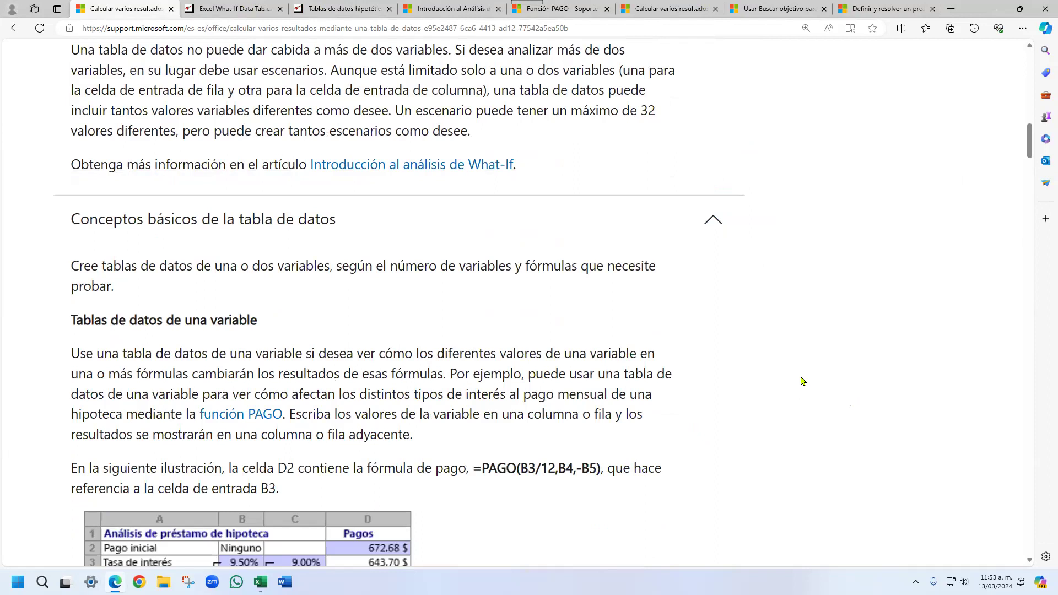
pyautogui.scroll(-1, 802, 381)
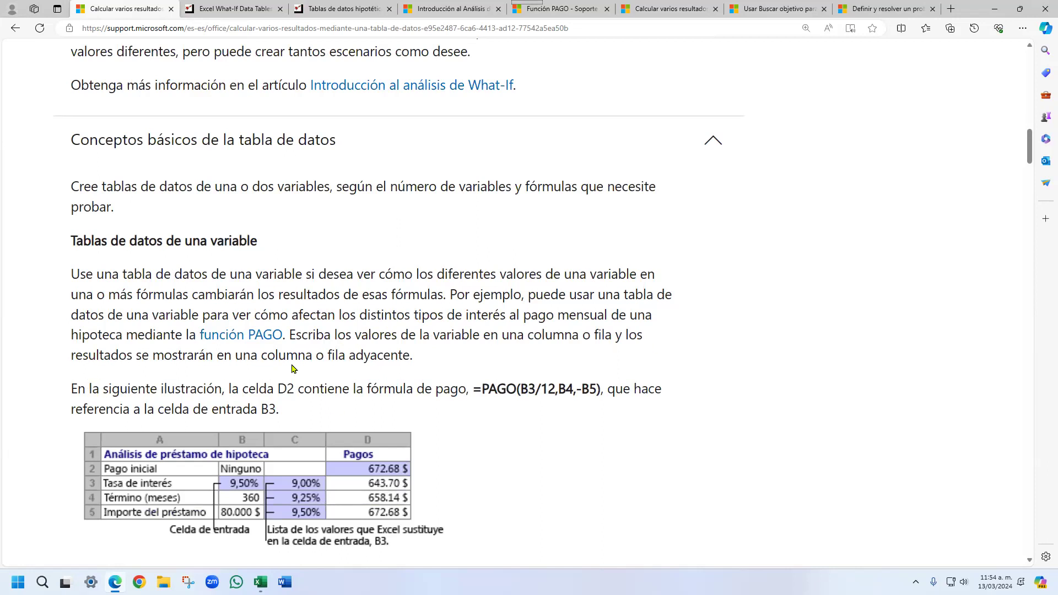
pyautogui.scroll(-1, 494, 380)
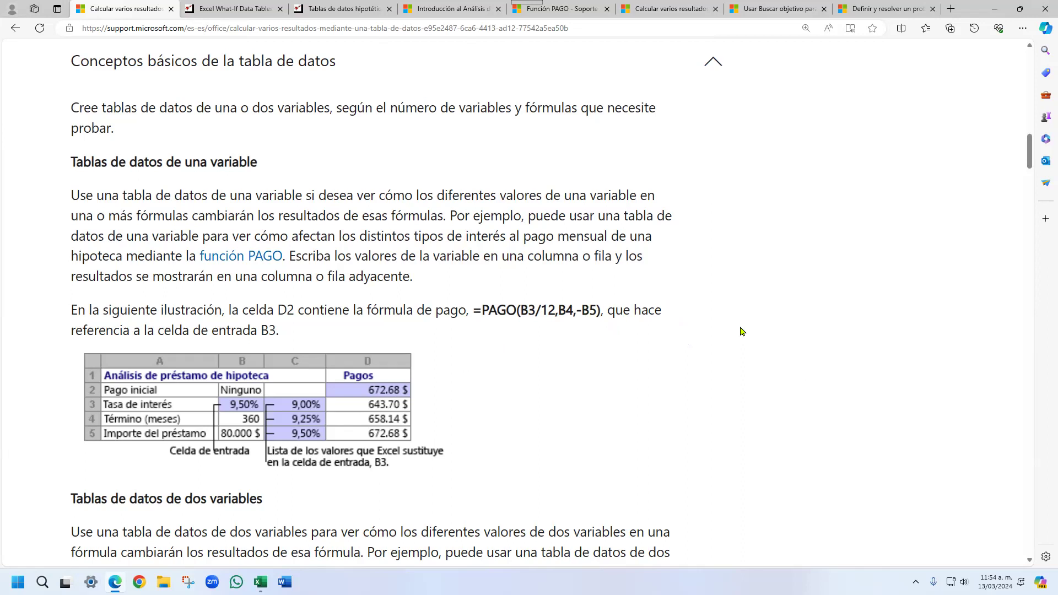
pyautogui.scroll(-1, 752, 333)
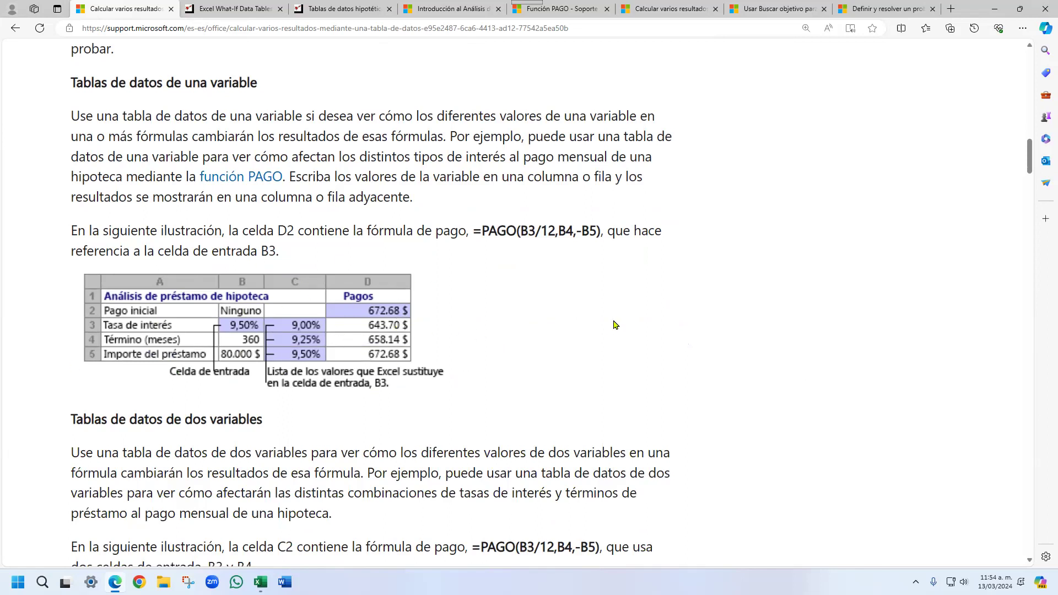
# Step: Read about two-variable data tables, their mortgage illustration, and how data tables are recalculated
pyautogui.scroll(-2, 616, 323)
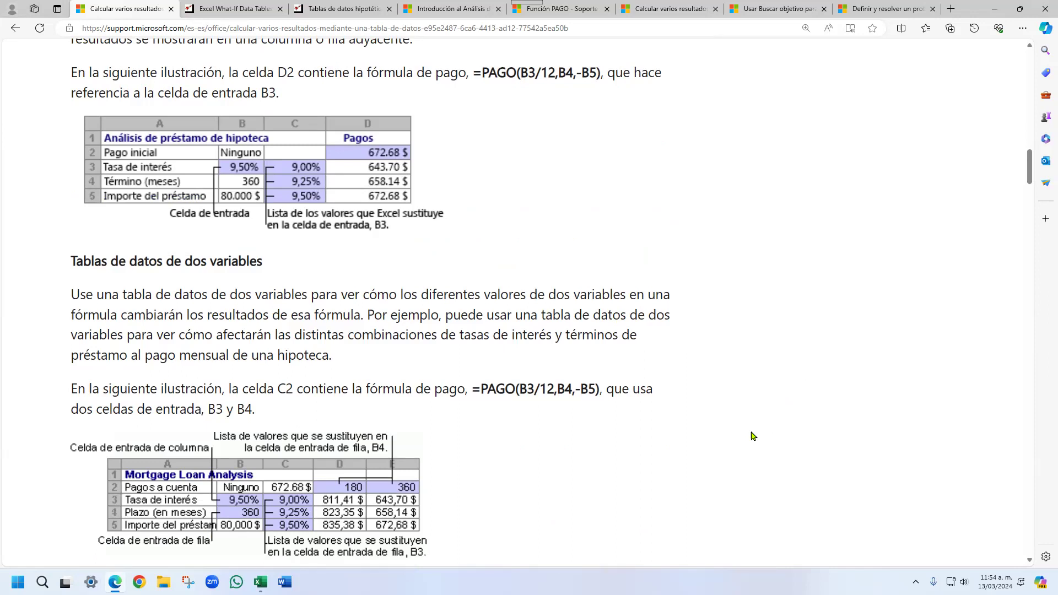
pyautogui.scroll(-1, 752, 436)
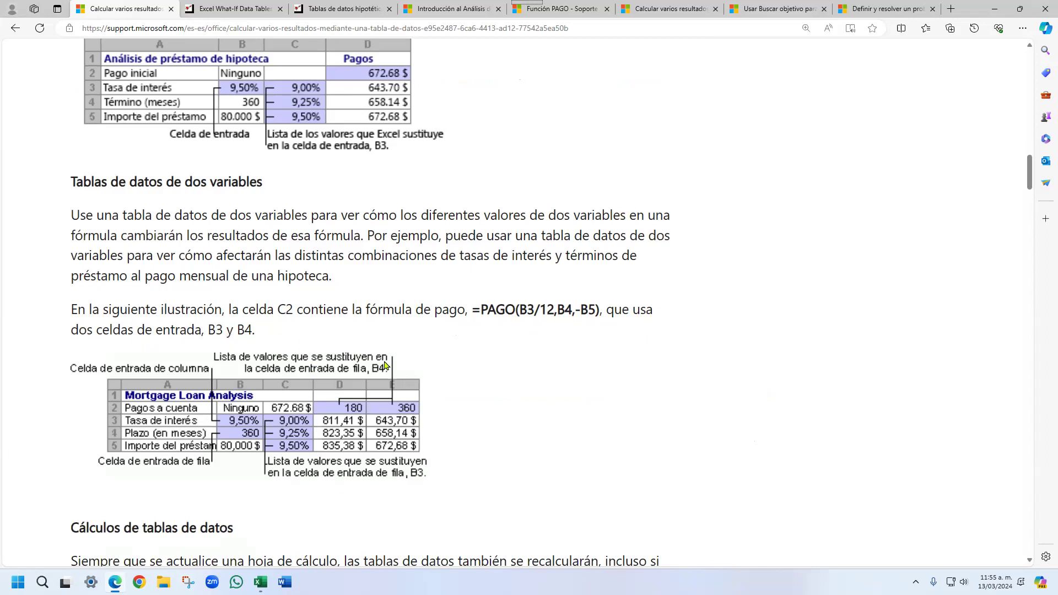
pyautogui.scroll(-3, 605, 410)
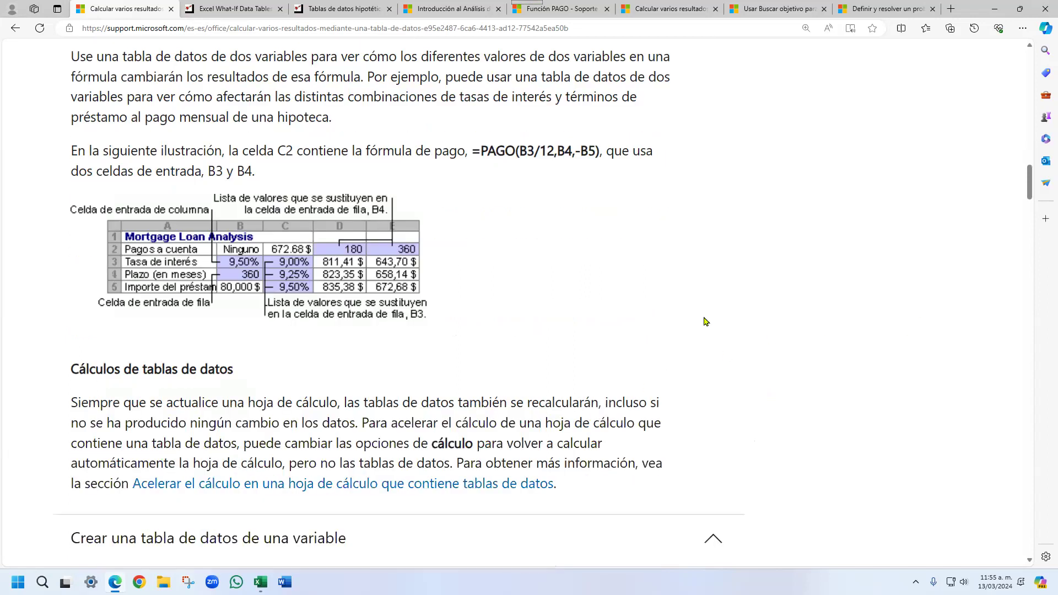
pyautogui.scroll(-2, 825, 351)
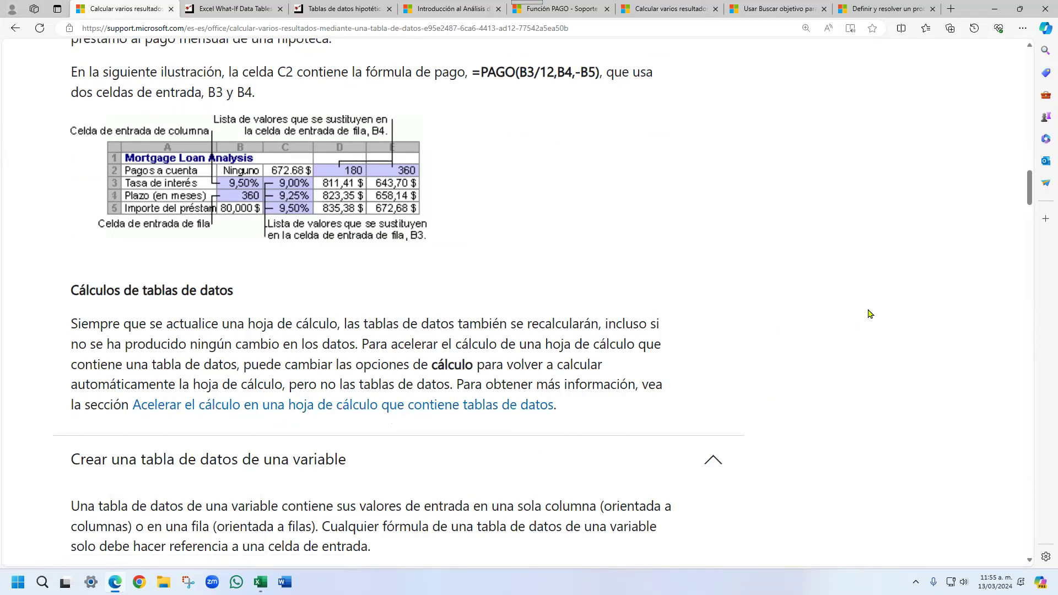
# Step: Skim the remaining sections through "Pasos siguientes", including the calculation speed-up options, and return to the one-variable data table instructions
pyautogui.scroll(-20, 867, 313)
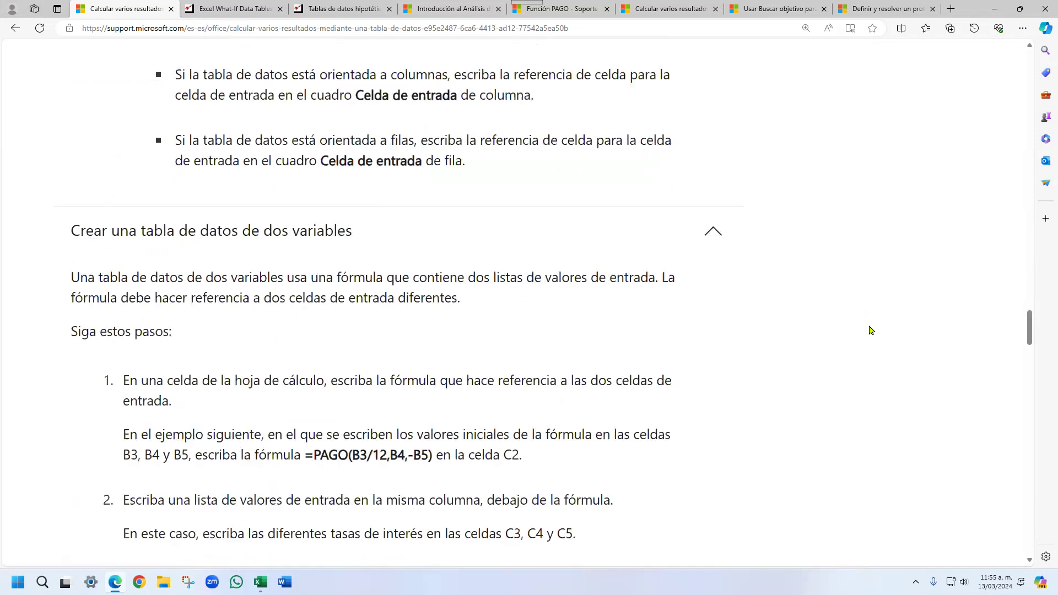
pyautogui.scroll(-20, 870, 330)
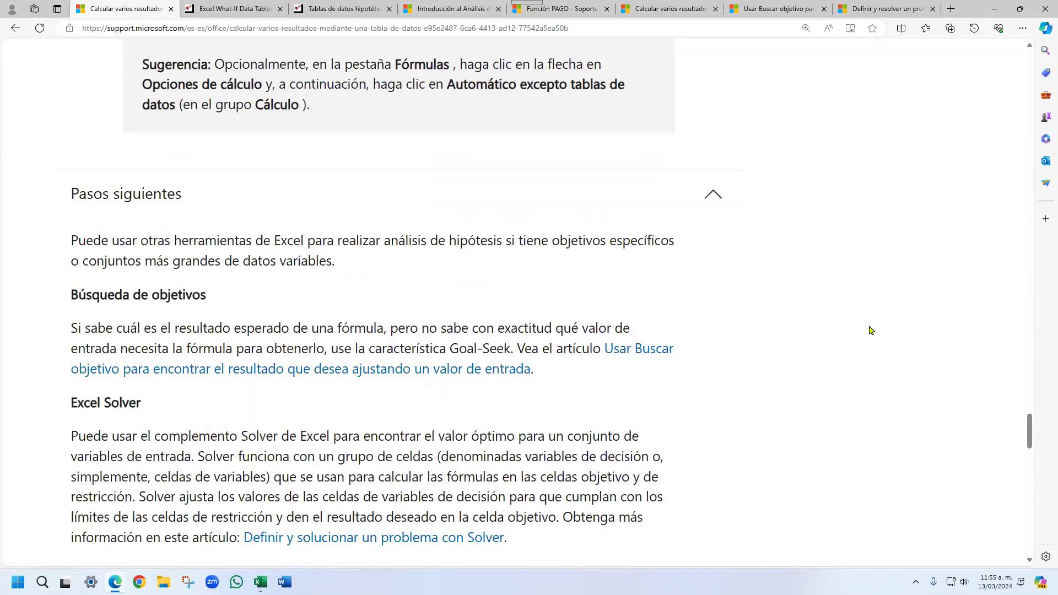
pyautogui.scroll(4, 869, 330)
pyautogui.scroll(6, 869, 330)
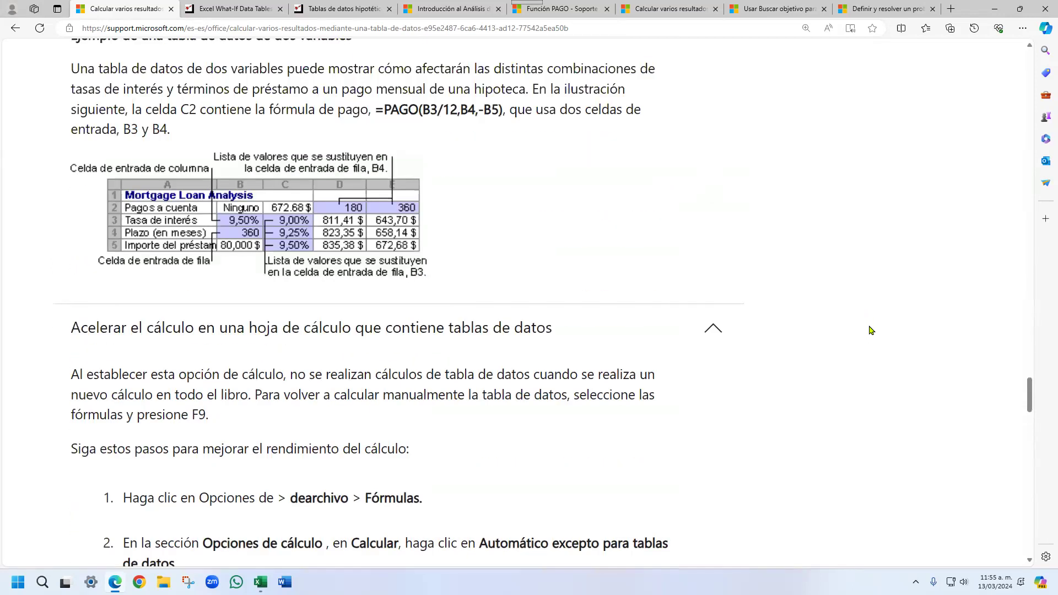
pyautogui.scroll(-3, 869, 330)
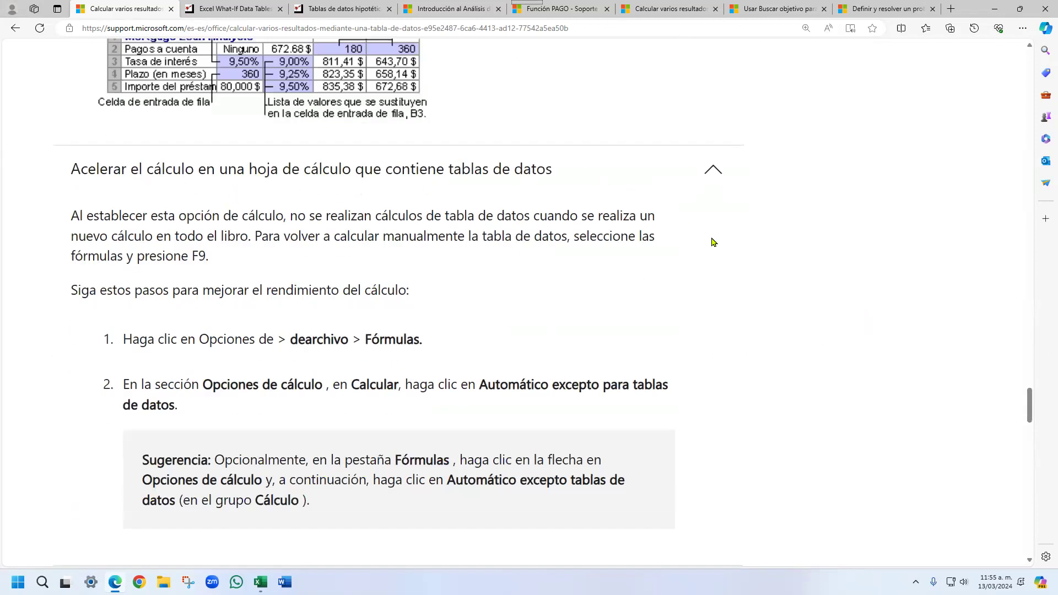
pyautogui.scroll(12, 710, 239)
pyautogui.scroll(10, 784, 271)
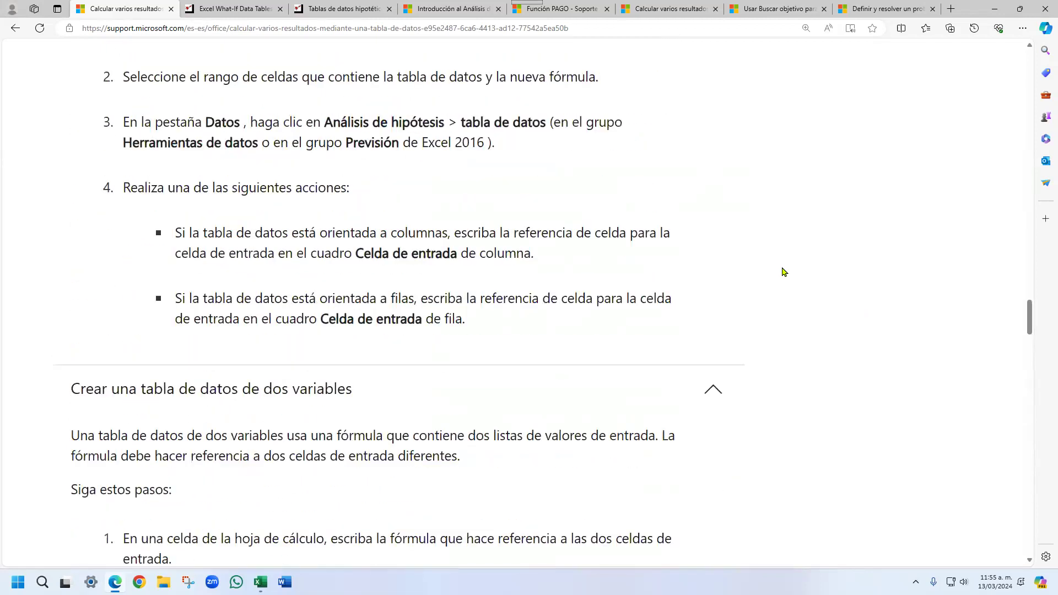
pyautogui.scroll(15, 784, 272)
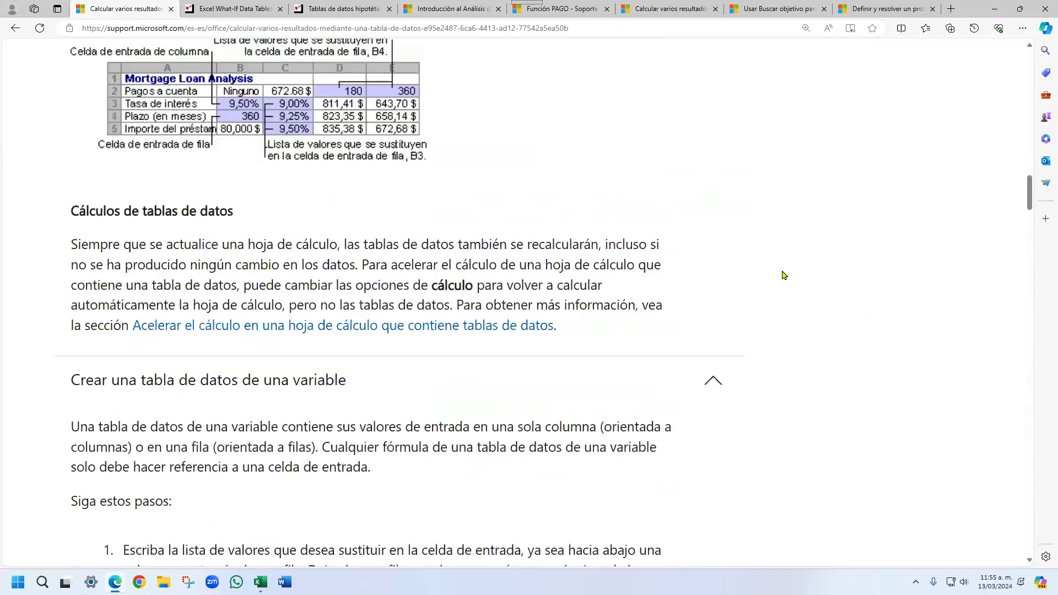
# Step: Read the instructions for creating column- and row-oriented one-variable data tables, circling formula cell D2 in the mortgage illustration
pyautogui.scroll(-3, 802, 327)
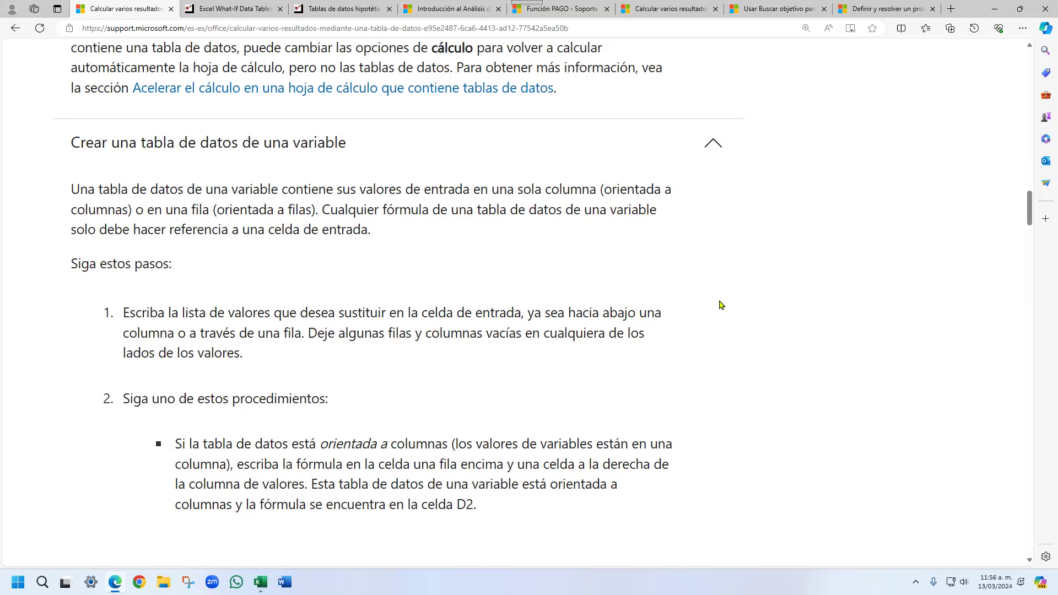
pyautogui.scroll(-1, 720, 305)
pyautogui.scroll(-2, 769, 337)
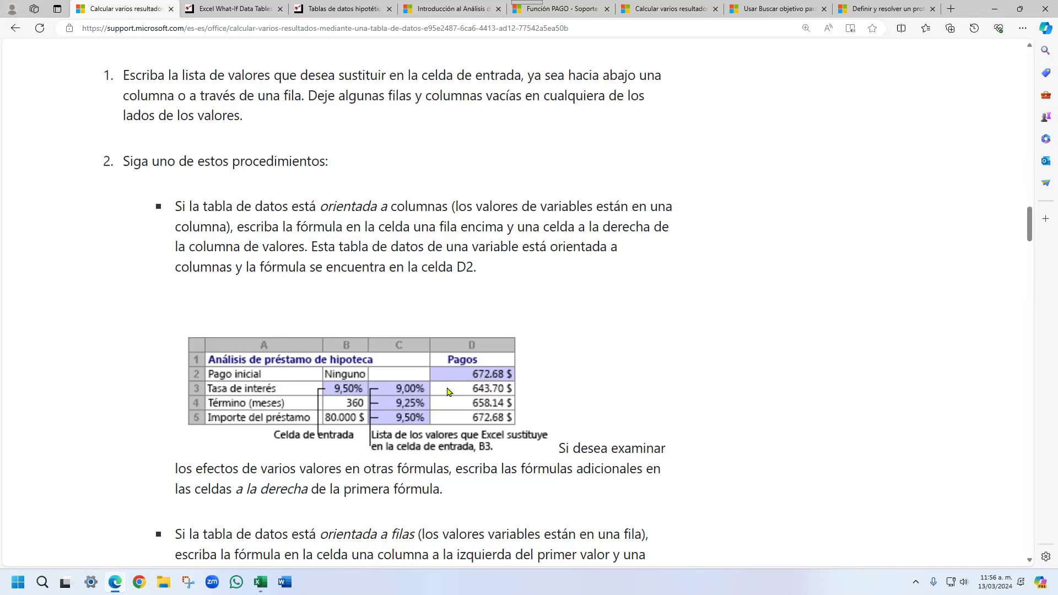
pyautogui.moveTo(431, 367)
pyautogui.mouseDown()
pyautogui.moveTo(438, 378)
pyautogui.moveTo(514, 388)
pyautogui.moveTo(505, 362)
pyautogui.mouseUp()
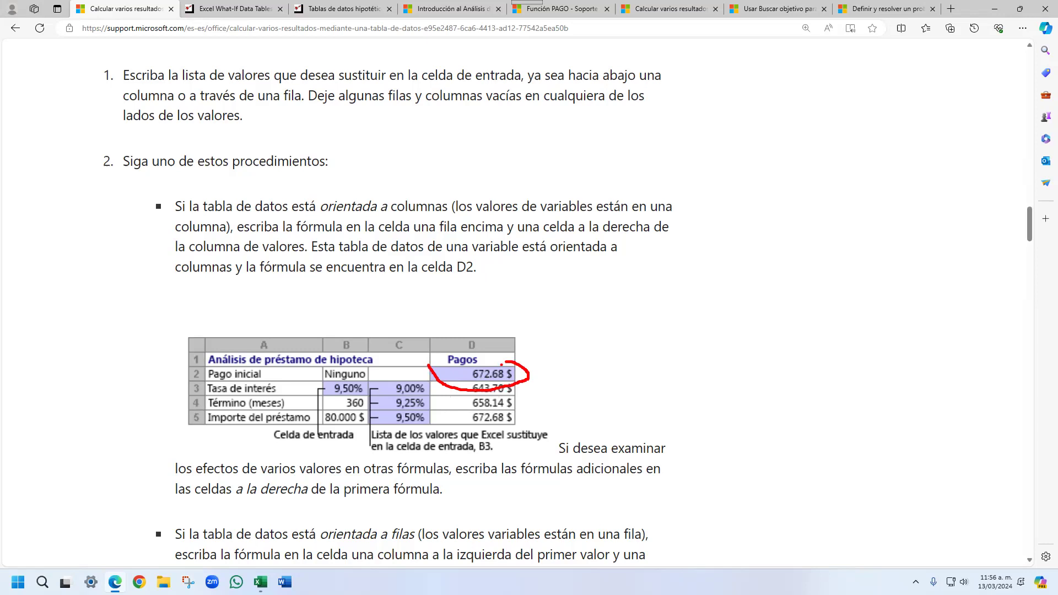
pyautogui.moveTo(424, 362)
pyautogui.mouseDown()
pyautogui.moveTo(453, 386)
pyautogui.moveTo(527, 382)
pyautogui.mouseUp()
pyautogui.scroll(-3, 718, 384)
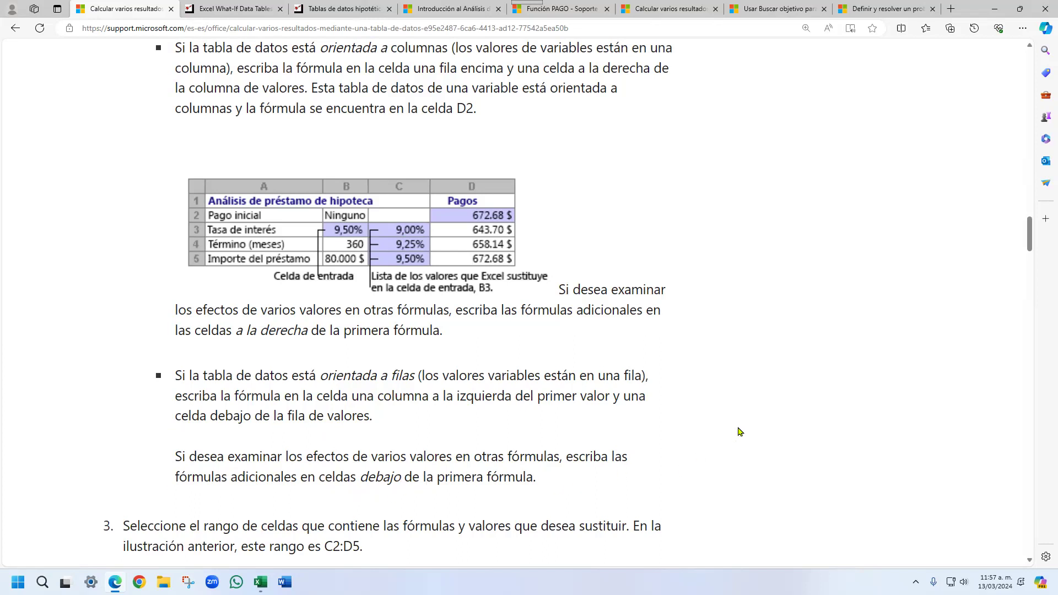
pyautogui.scroll(-3, 738, 370)
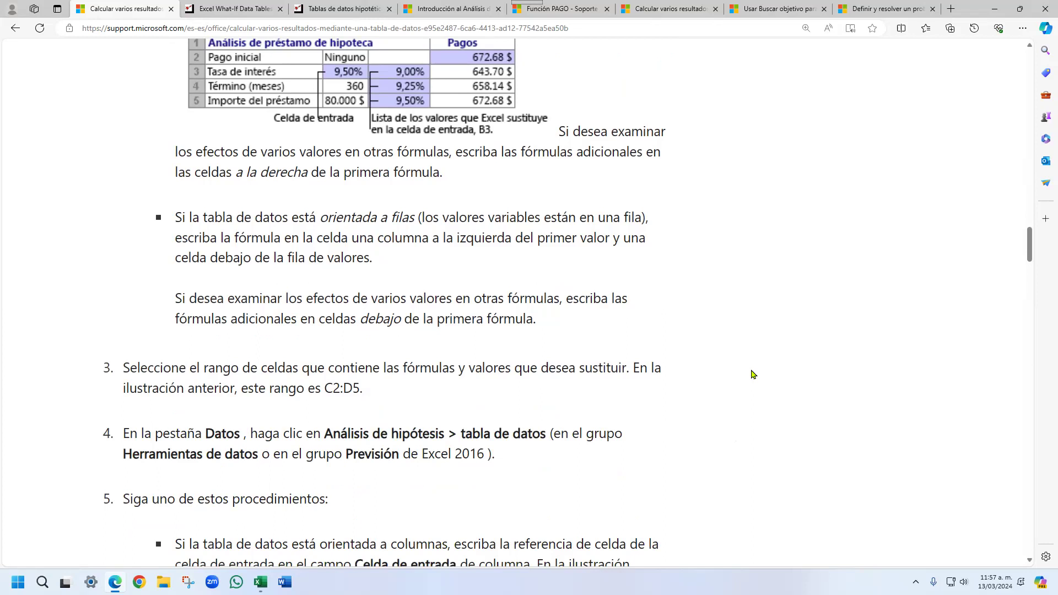
# Step: Read the remaining one-variable data table instructions in steps 3 to 5, outlining range C2:D5 in the mortgage illustration
pyautogui.scroll(4, 557, 308)
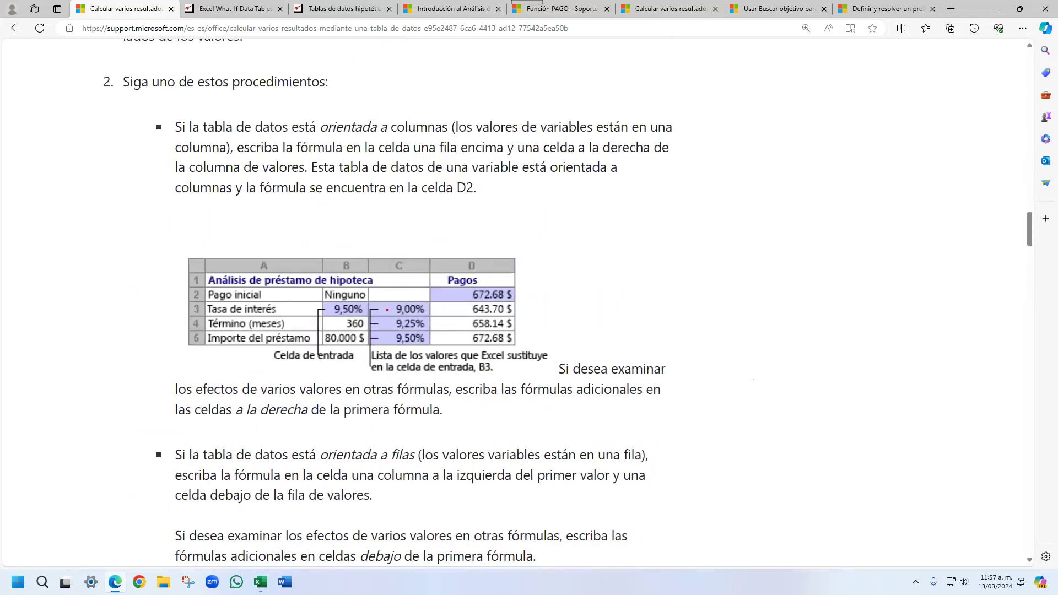
pyautogui.moveTo(367, 286)
pyautogui.mouseDown()
pyautogui.moveTo(479, 351)
pyautogui.moveTo(518, 347)
pyautogui.mouseUp()
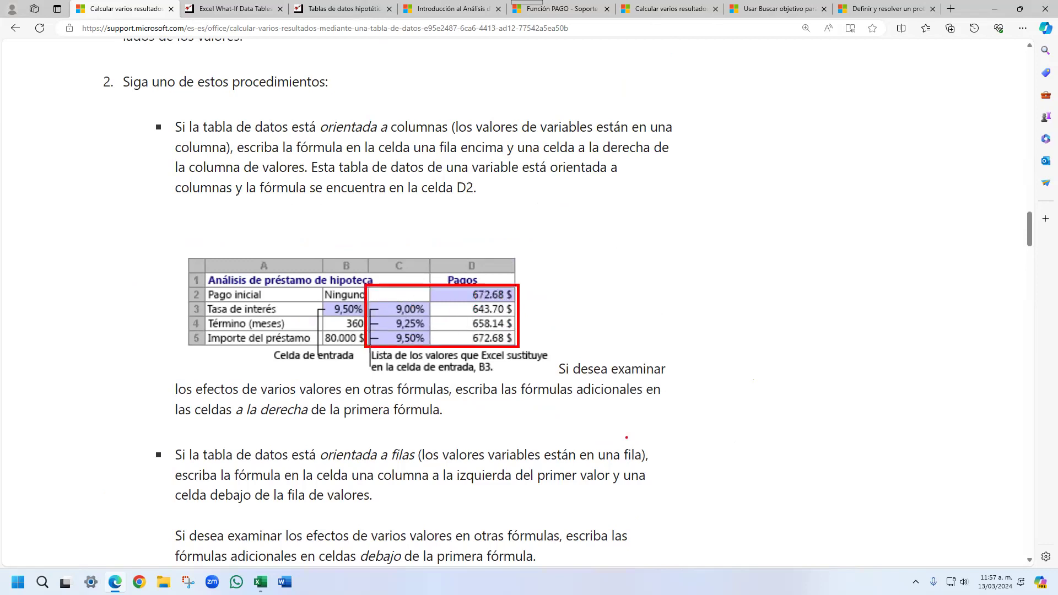
pyautogui.scroll(-7, 685, 460)
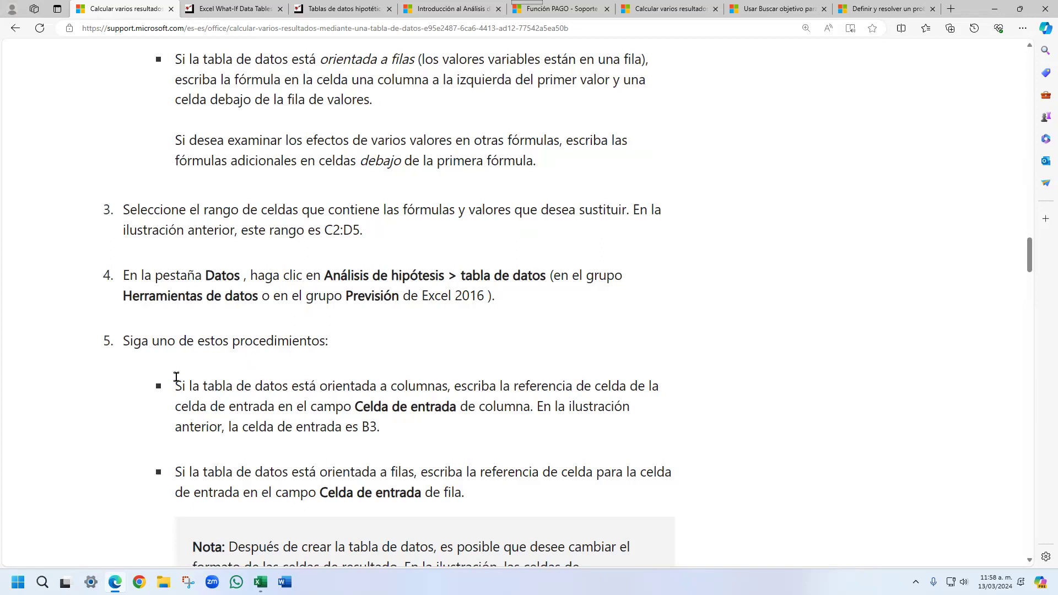
pyautogui.scroll(-1, 678, 318)
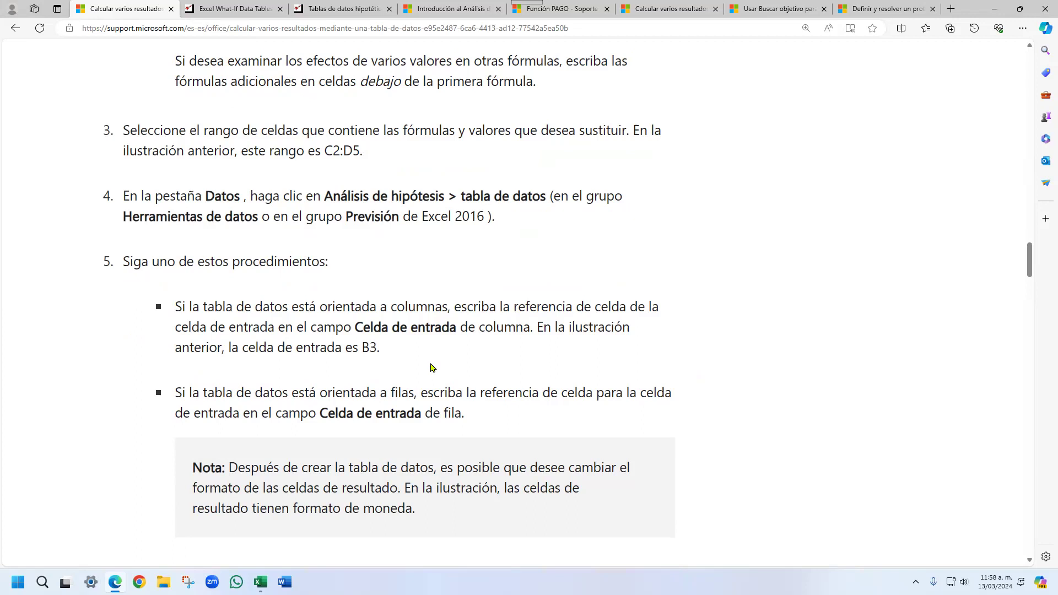
pyautogui.scroll(-1, 641, 362)
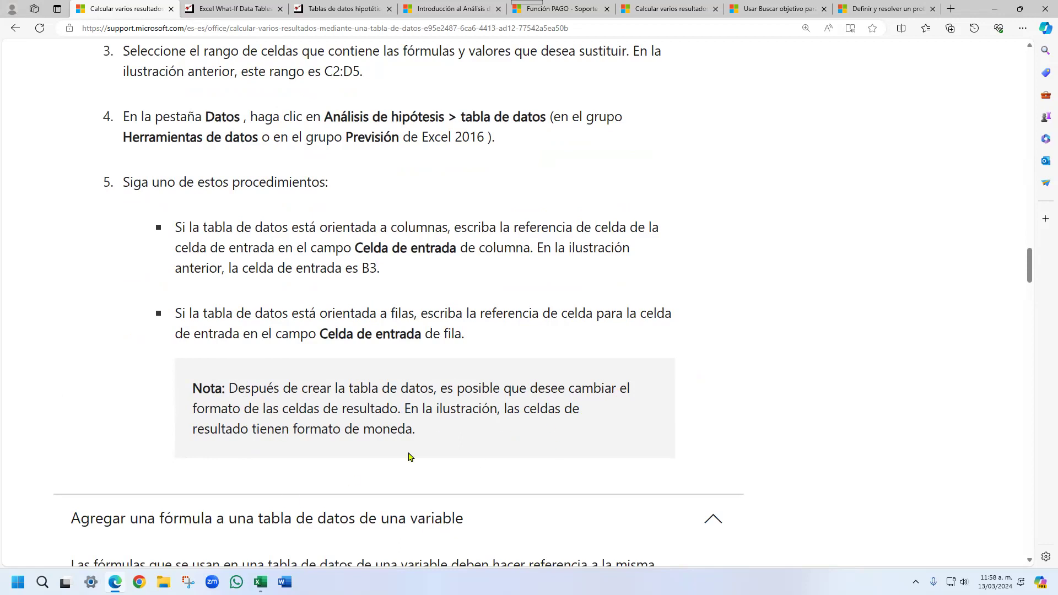
# Step: Switch to the Excel workbook Tabla de Datos.xlsx and inspect the rate argument of the PAGO formula in cell D2
pyautogui.click(227, 498)
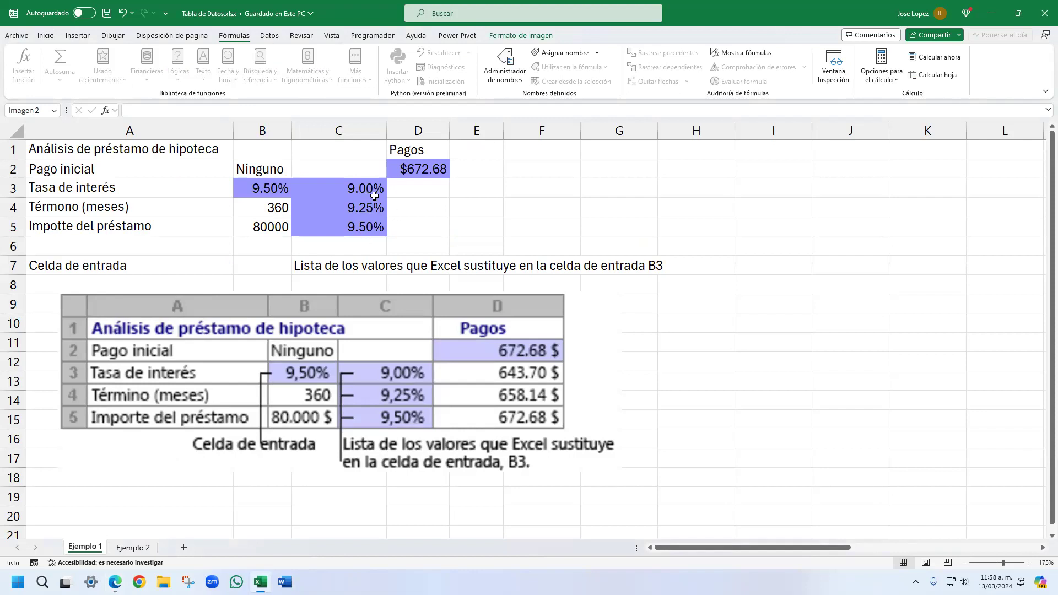
pyautogui.click(419, 168)
pyautogui.doubleClick(421, 168)
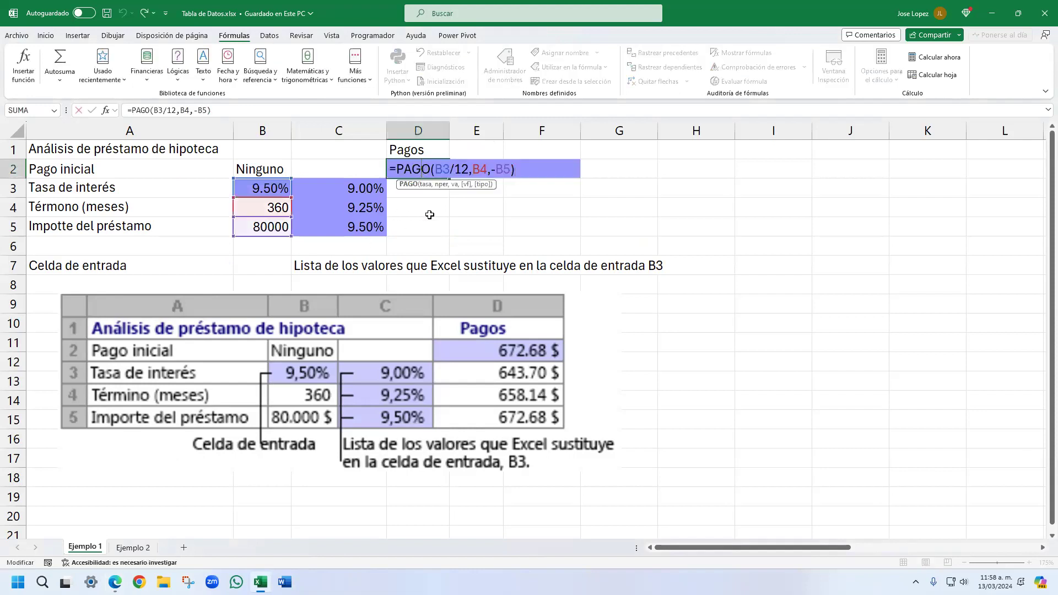
pyautogui.click(424, 185)
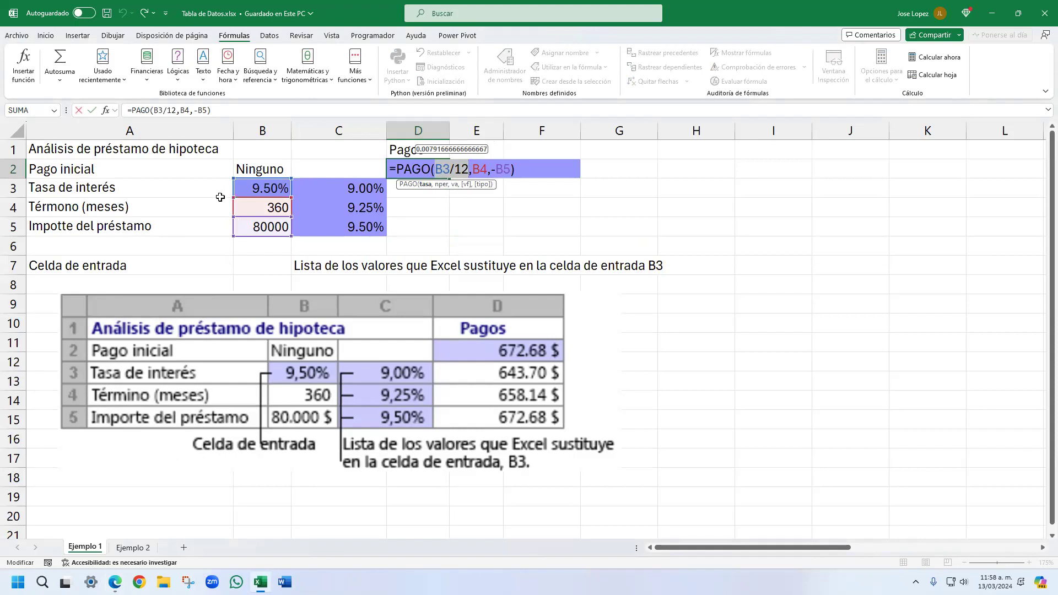
pyautogui.hotkey('ctrl', 'Return')
# Step: Correct the label in cell A4 to "Término (meses)"
pyautogui.doubleClick(63, 206)
pyautogui.write('o')
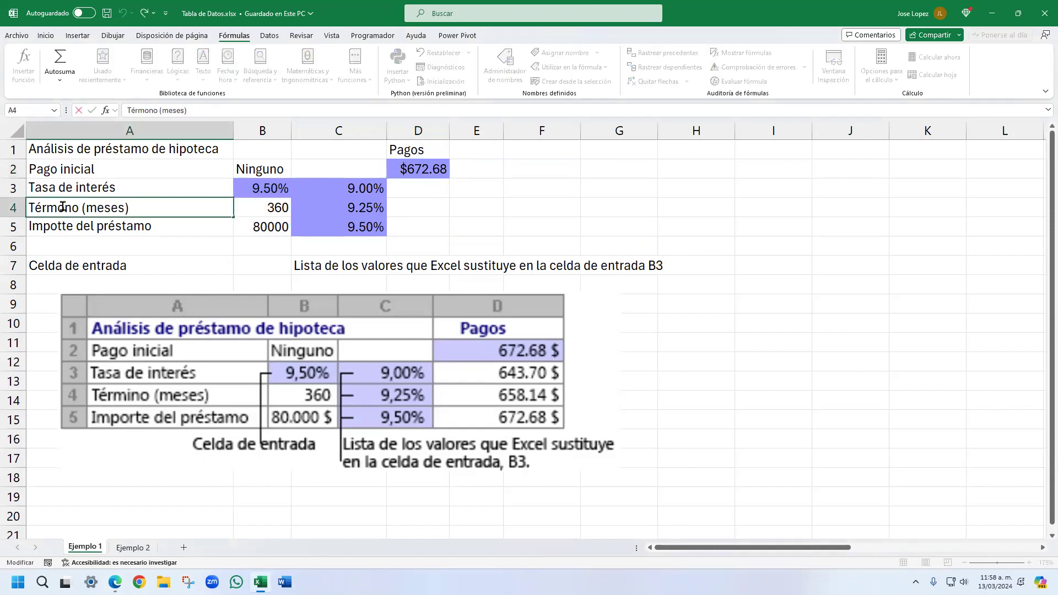
pyautogui.press('BackSpace')
pyautogui.write('i')
pyautogui.press('Return')
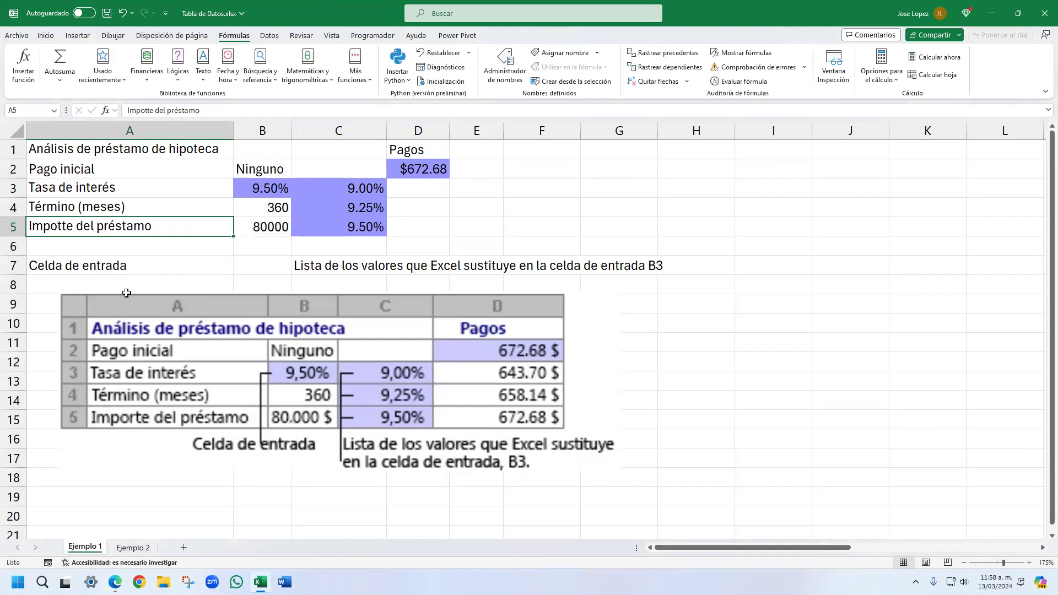
# Step: Show the data analysis commands and review the cell references of the PAGO formula in D2 again
pyautogui.click(381, 372)
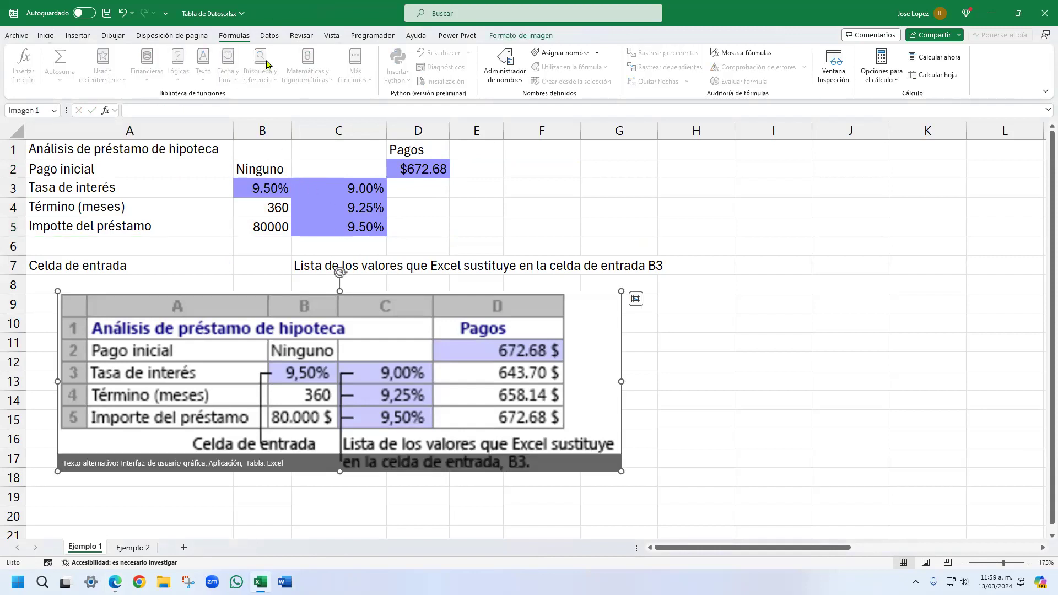
pyautogui.click(265, 37)
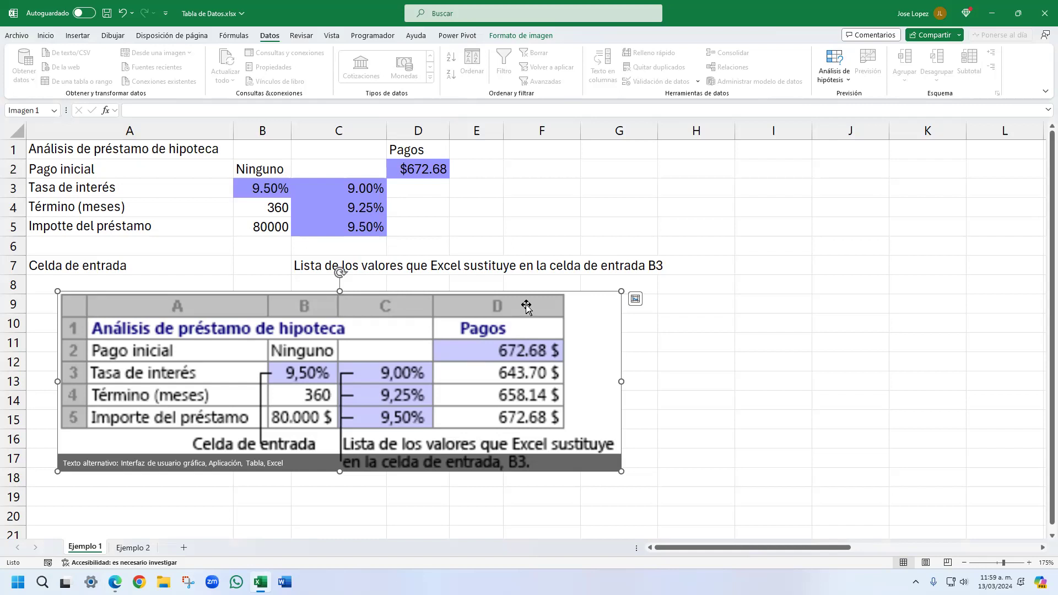
pyautogui.doubleClick(429, 170)
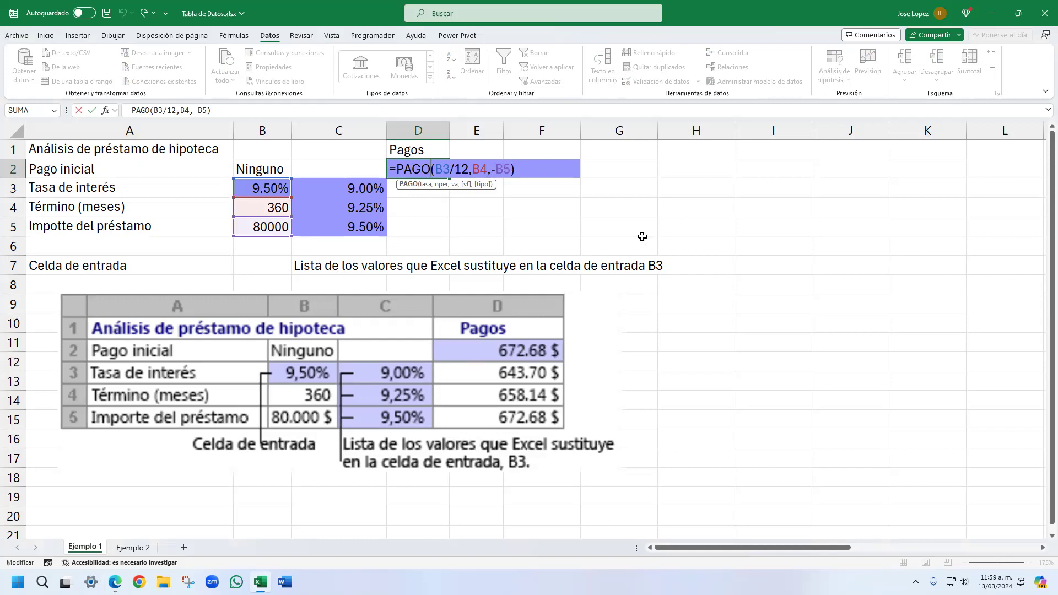
pyautogui.hotkey('ctrl', 'Return')
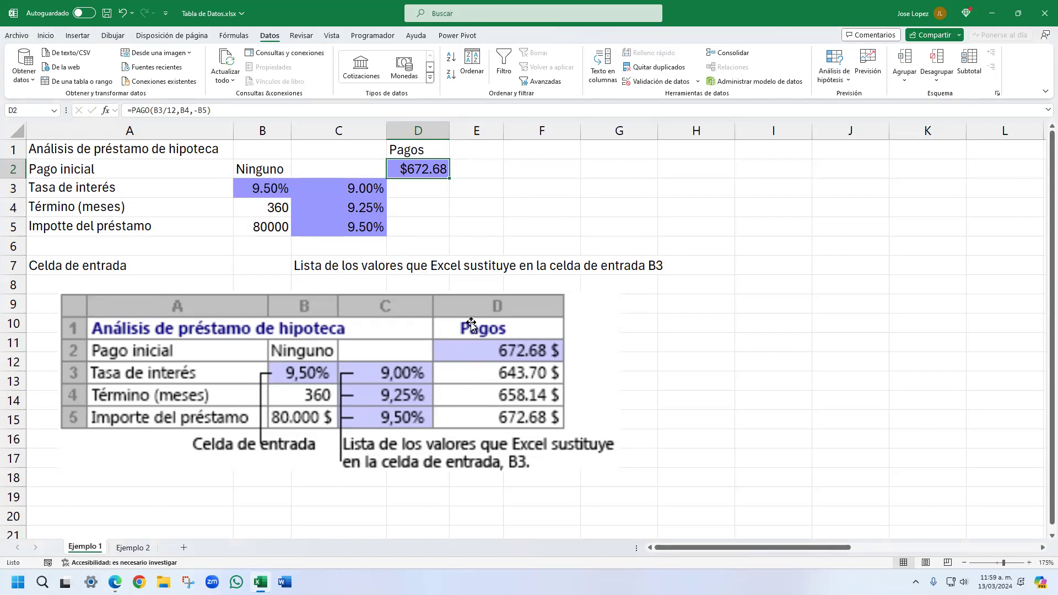
# Step: Examine how the substitute interest rates in C3:C5 line up with the formula in D2 and the empty result cells
pyautogui.click(356, 186)
pyautogui.moveTo(356, 186); pyautogui.dragTo(358, 228)
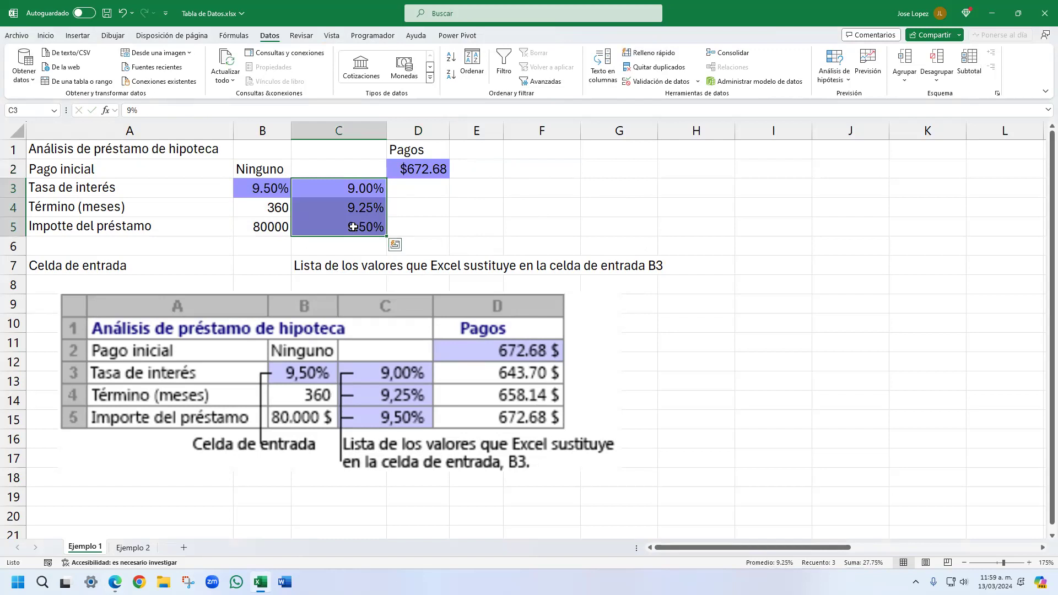
pyautogui.click(333, 187)
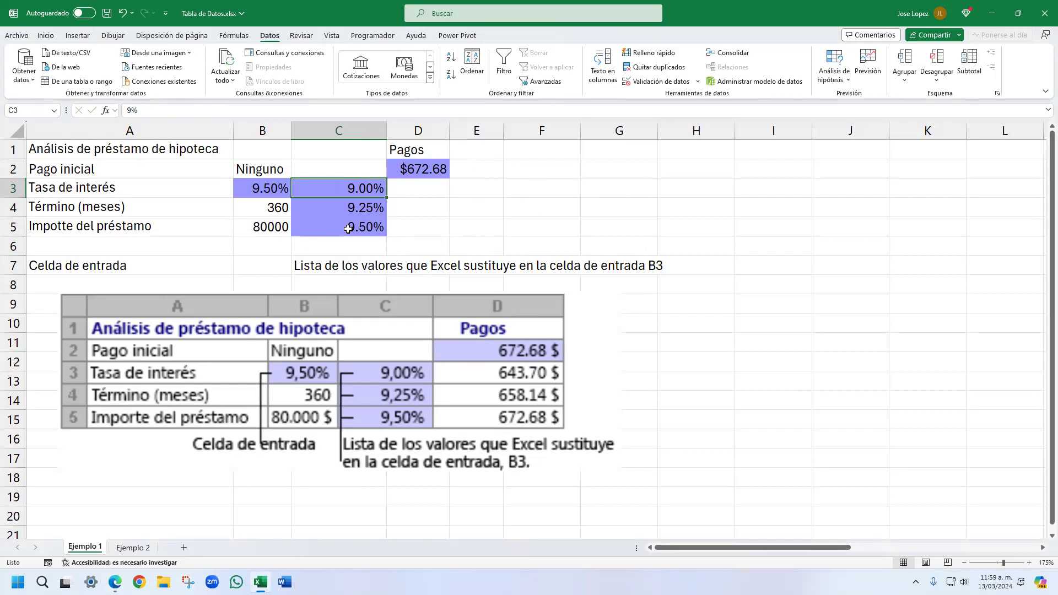
pyautogui.click(437, 168)
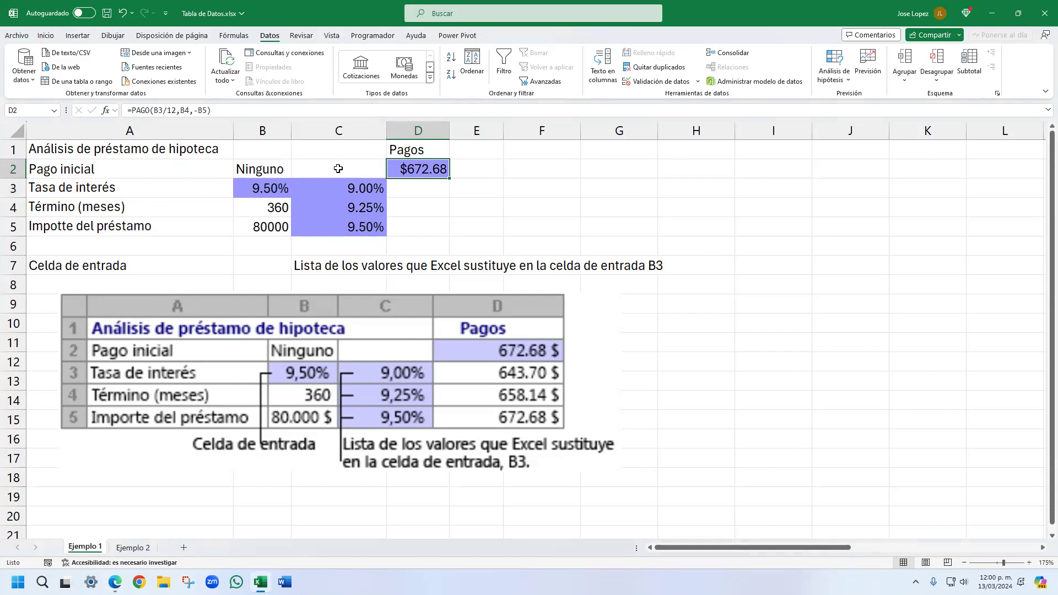
pyautogui.moveTo(346, 188); pyautogui.dragTo(346, 224)
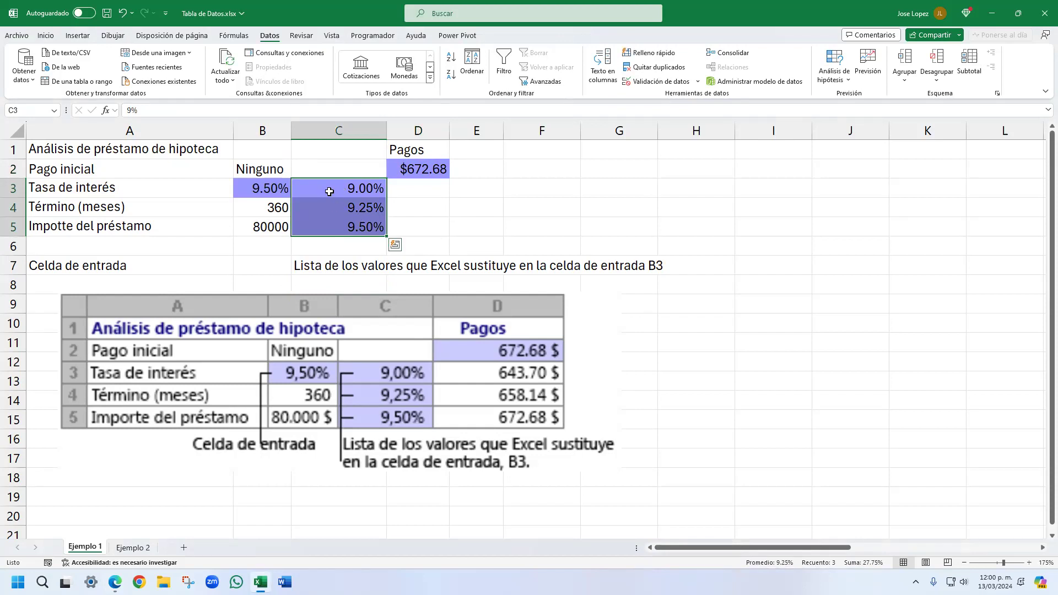
pyautogui.click(422, 187)
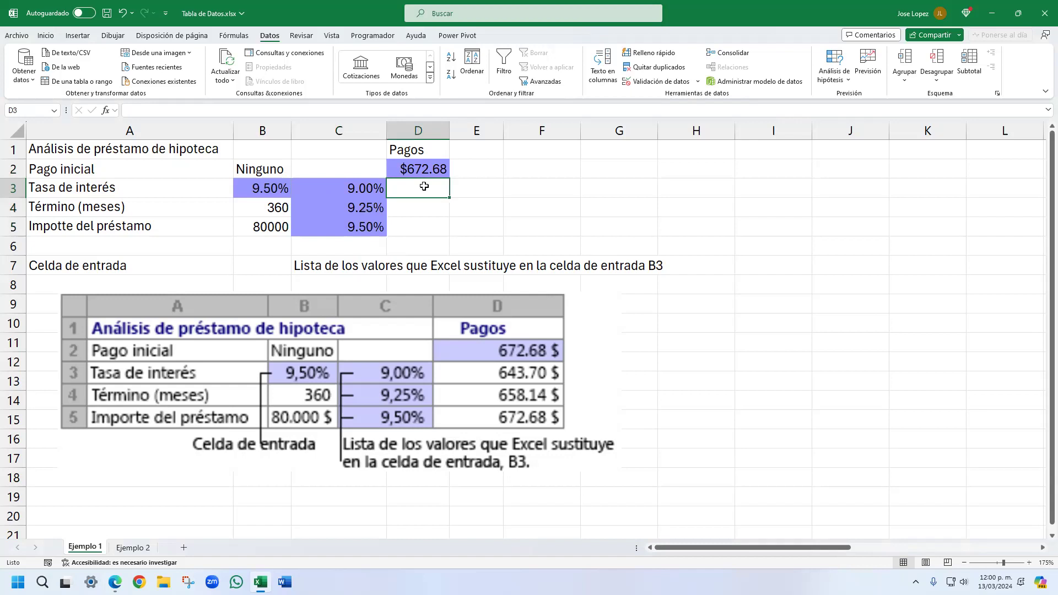
pyautogui.click(424, 172)
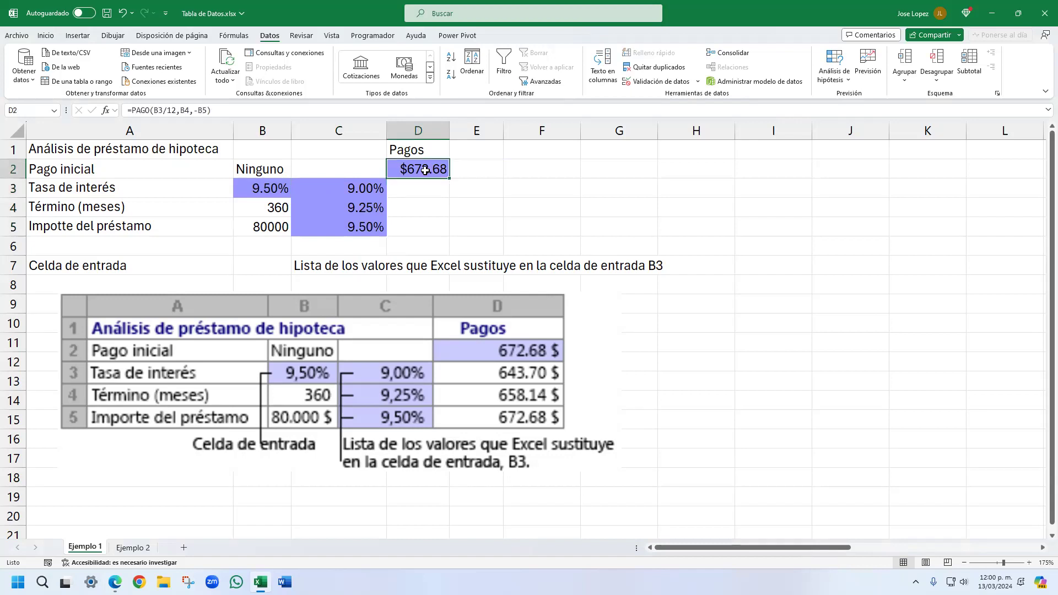
pyautogui.click(337, 130)
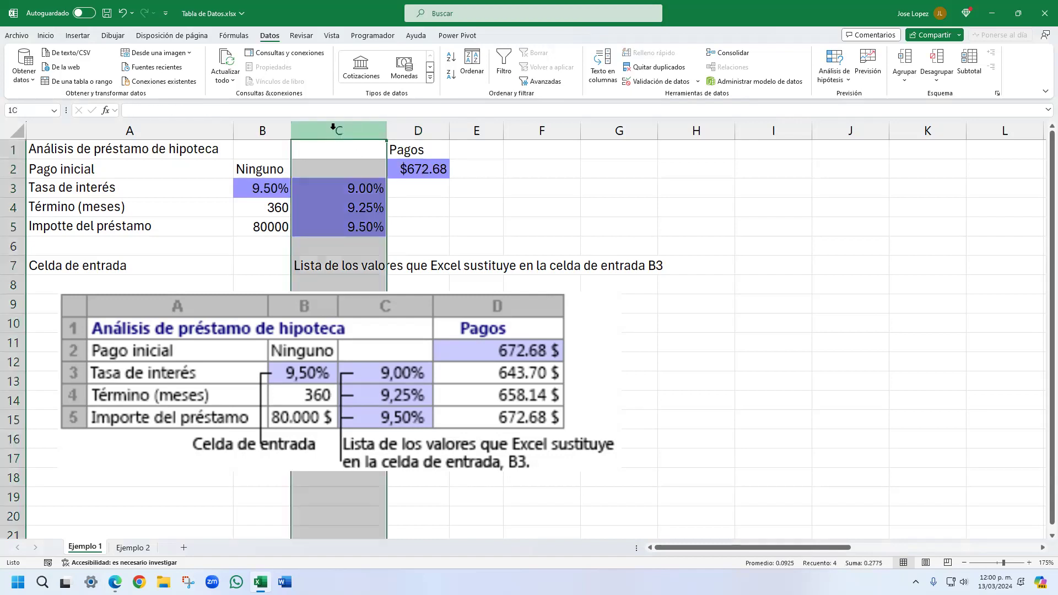
pyautogui.click(402, 187)
pyautogui.click(352, 189)
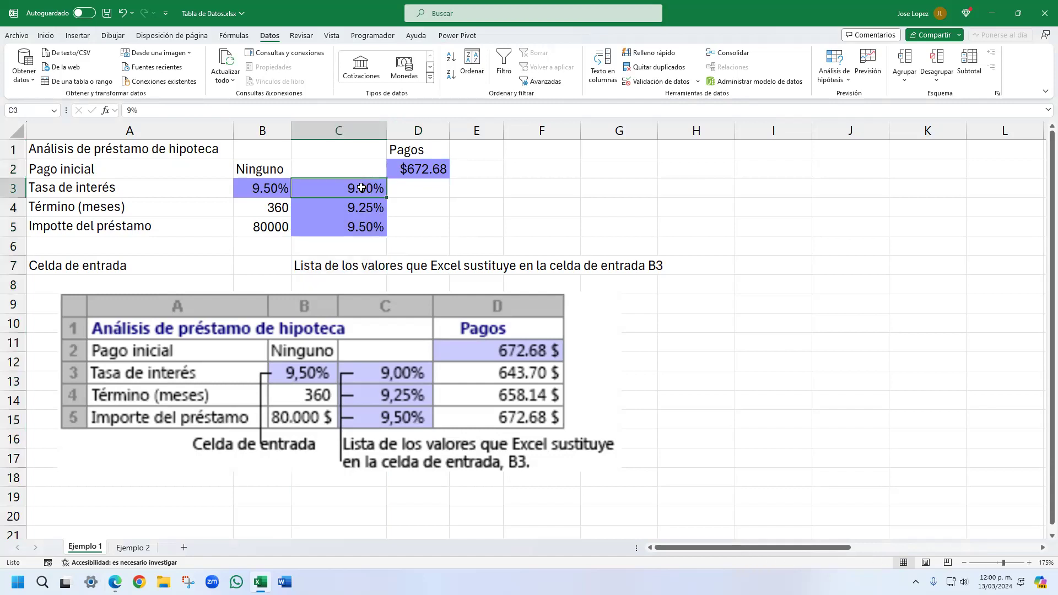
pyautogui.click(412, 188)
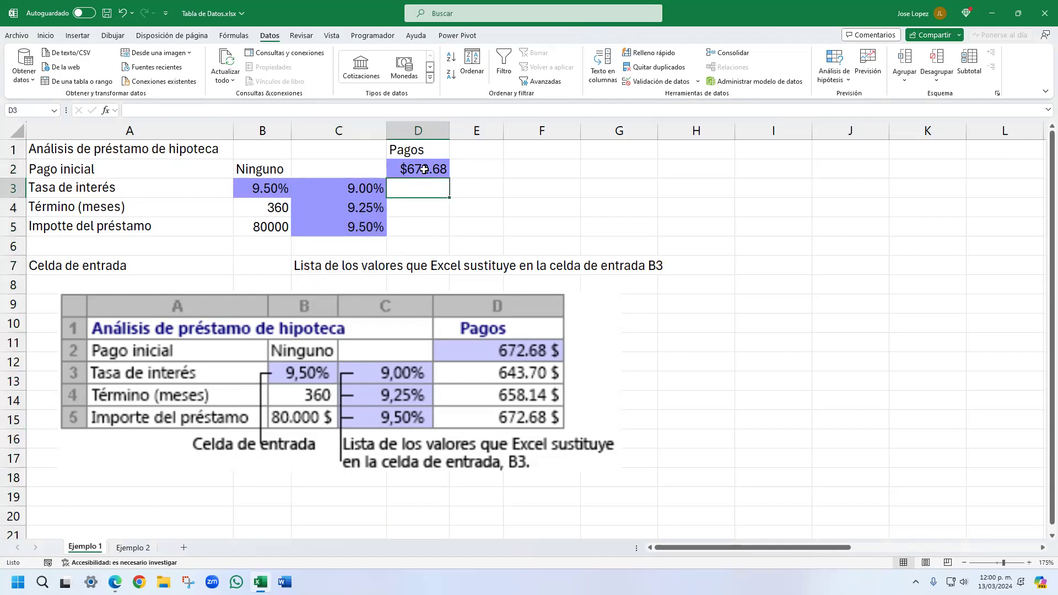
pyautogui.click(423, 170)
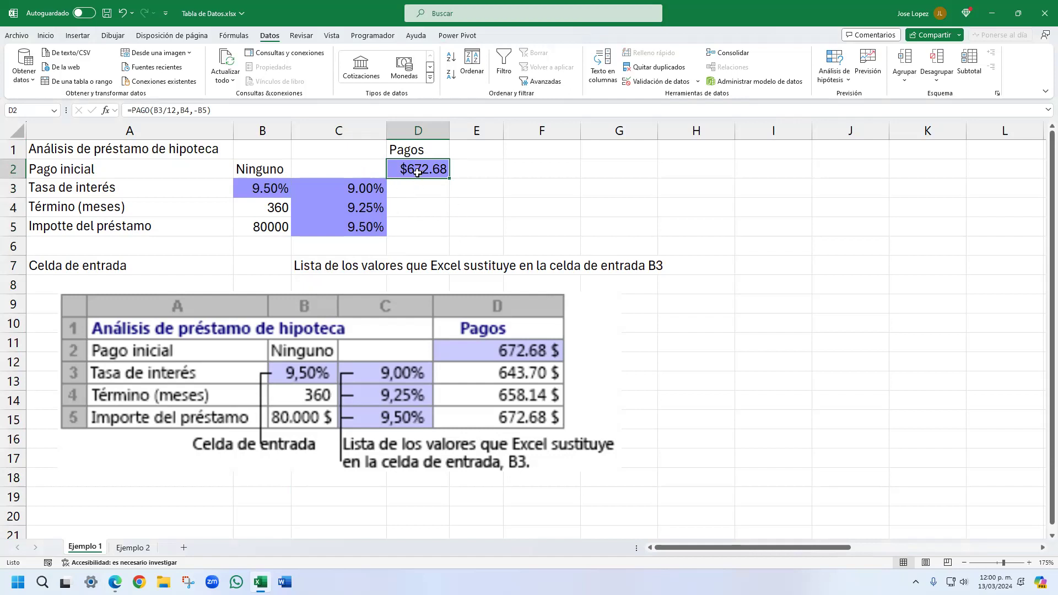
pyautogui.moveTo(357, 169); pyautogui.dragTo(426, 228)
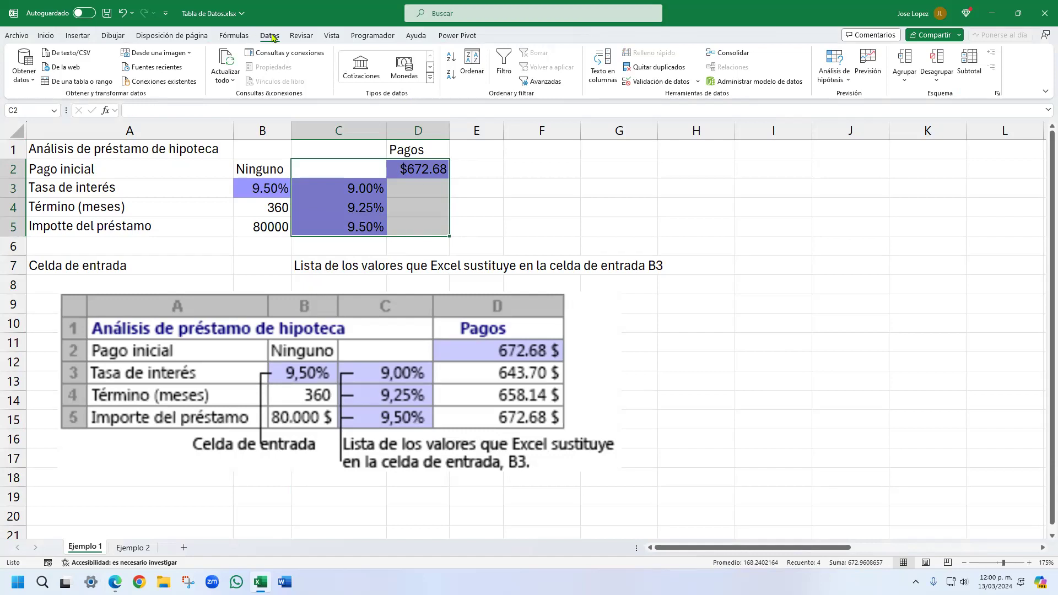
pyautogui.click(832, 82)
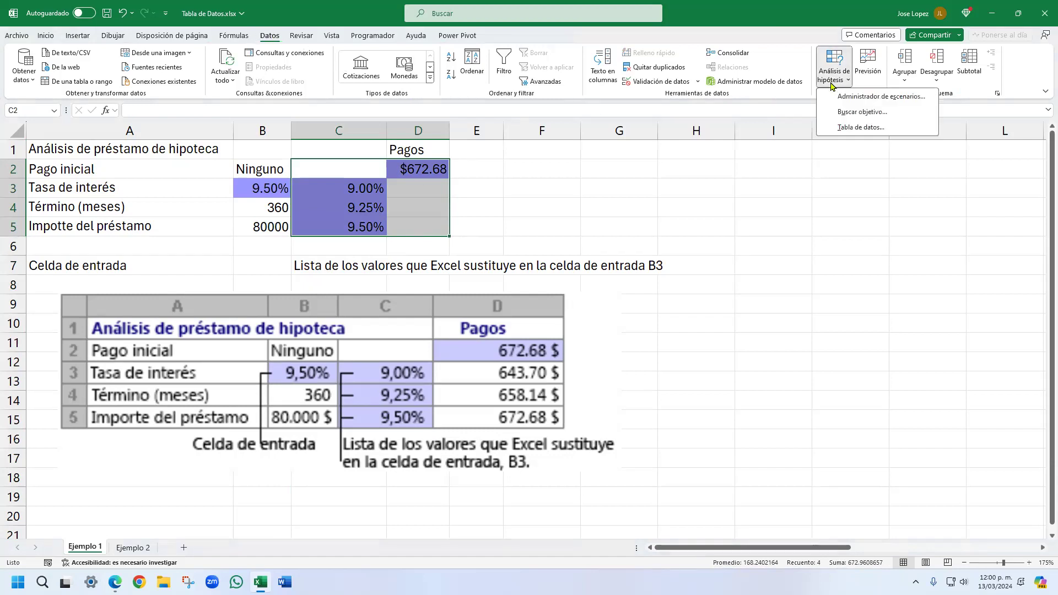
pyautogui.click(861, 127)
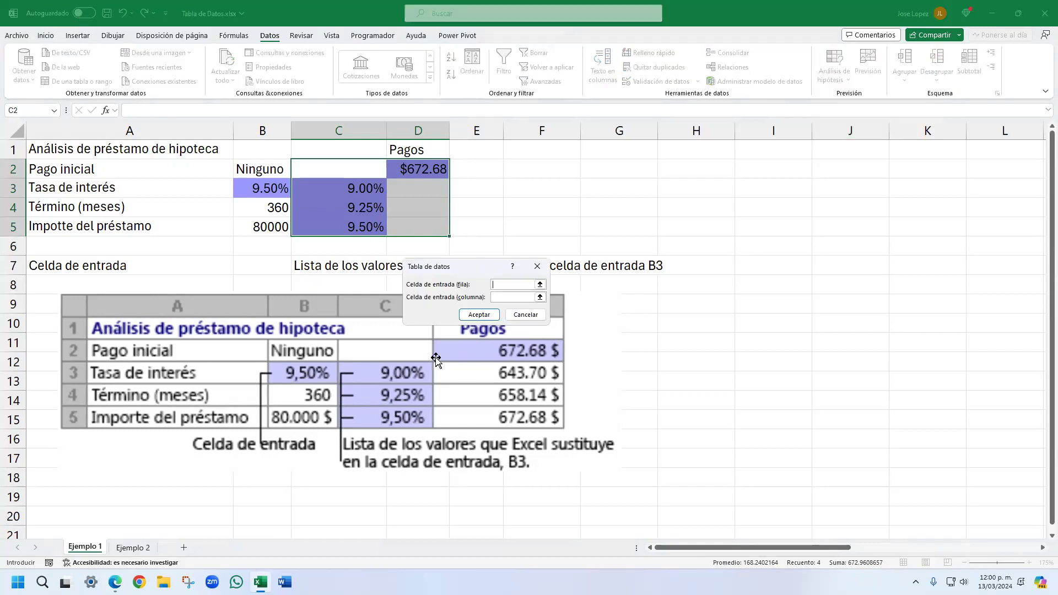
pyautogui.moveTo(487, 260); pyautogui.dragTo(529, 180)
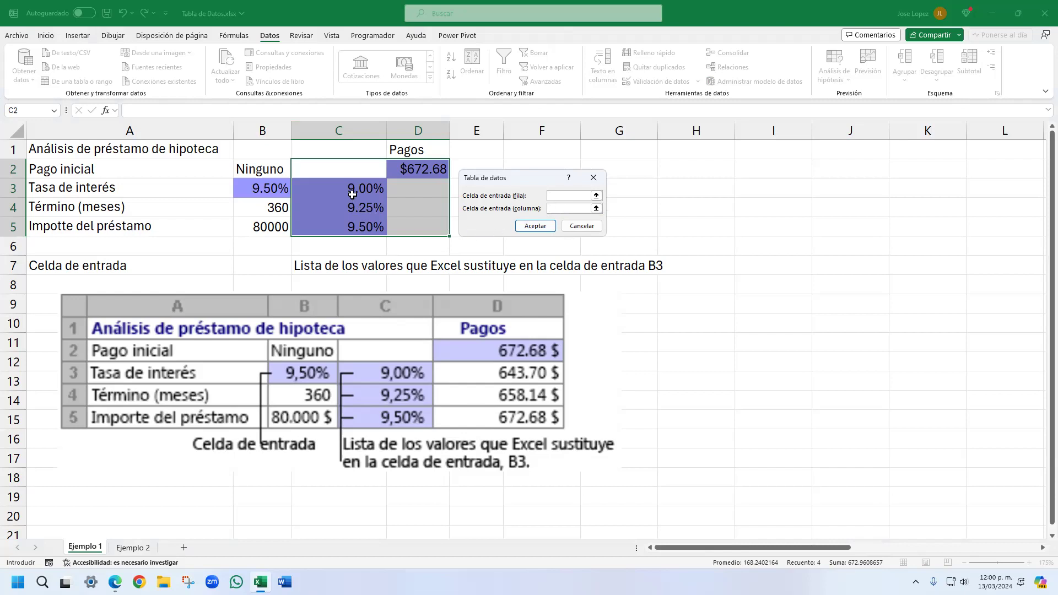
pyautogui.click(345, 123)
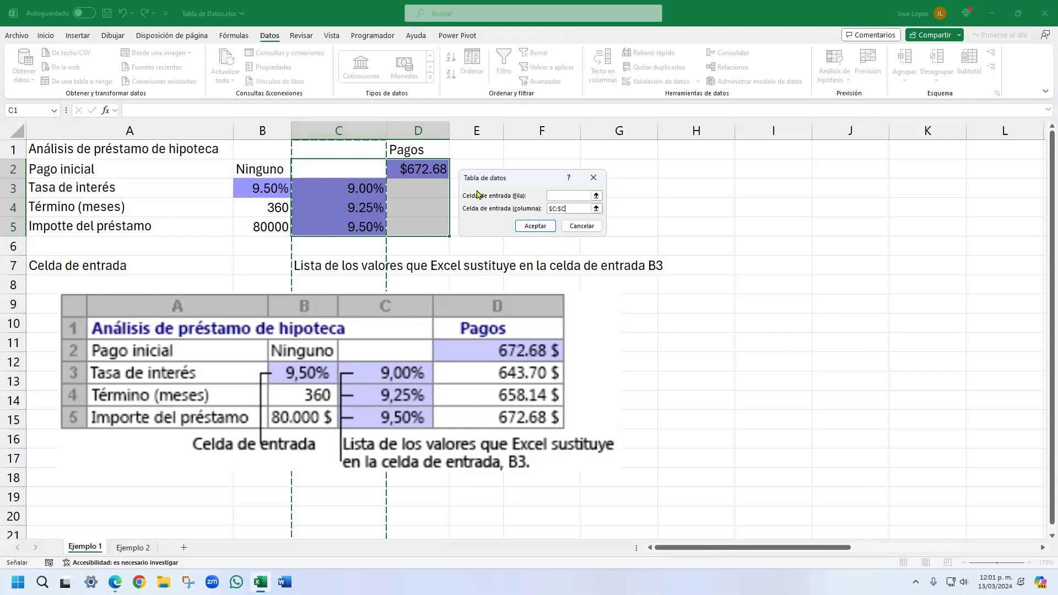
pyautogui.press('Escape')
# Step: Check which cells the payment formula in D2 refers to, comparing input cell B3 with the rates in C3:C5
pyautogui.click(422, 168)
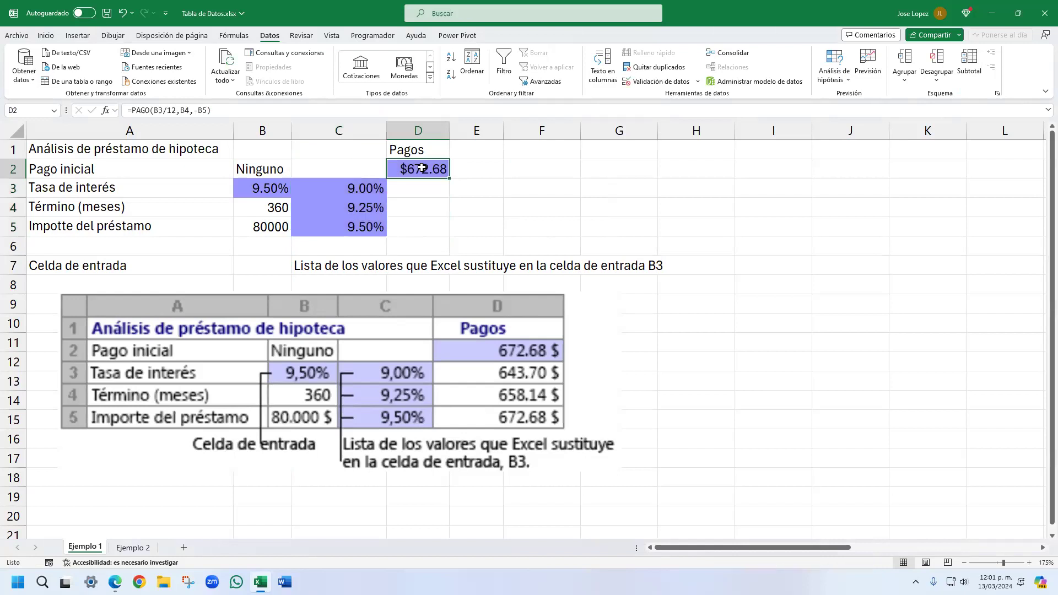
pyautogui.doubleClick(421, 168)
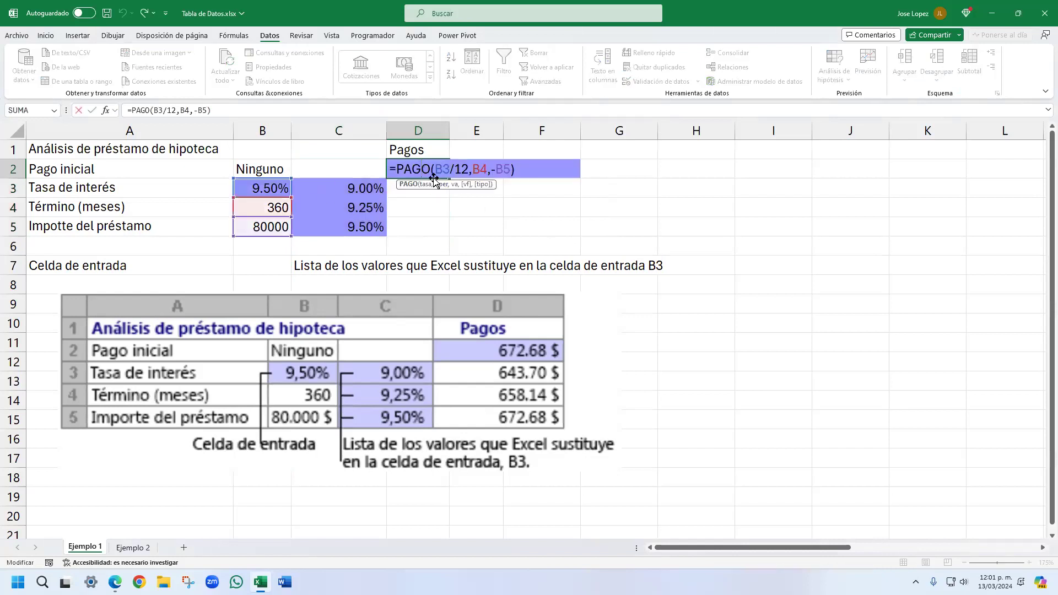
pyautogui.click(264, 187)
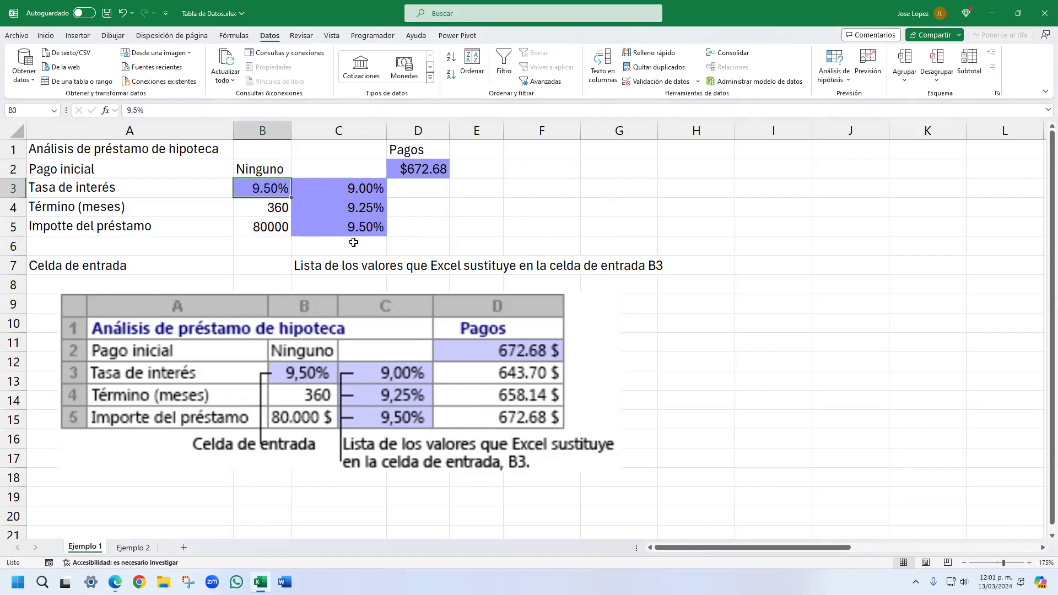
pyautogui.press('Right')
pyautogui.press('Down')
pyautogui.press('Down')
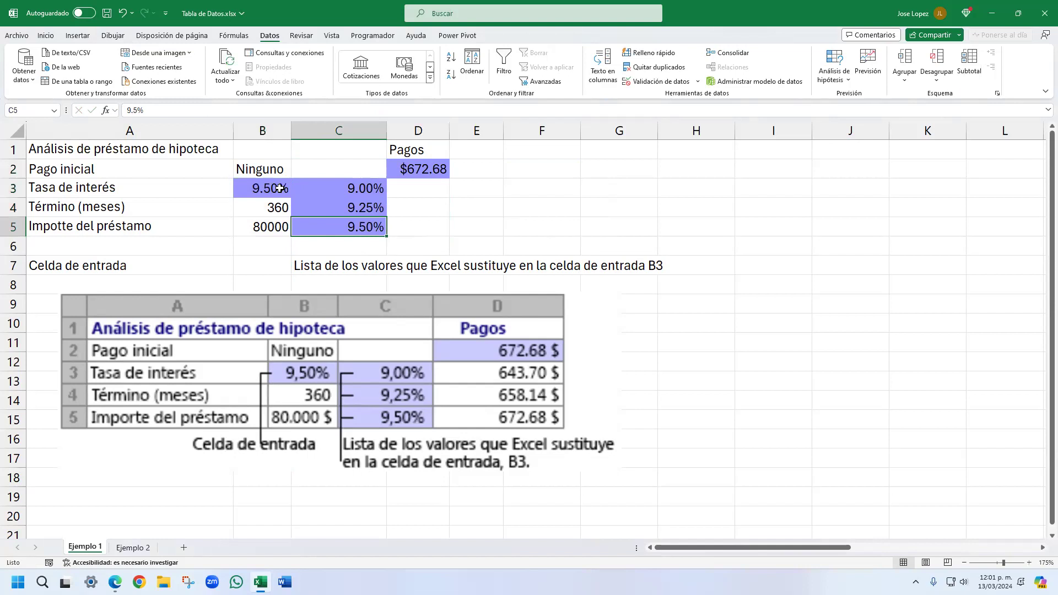
pyautogui.click(320, 186)
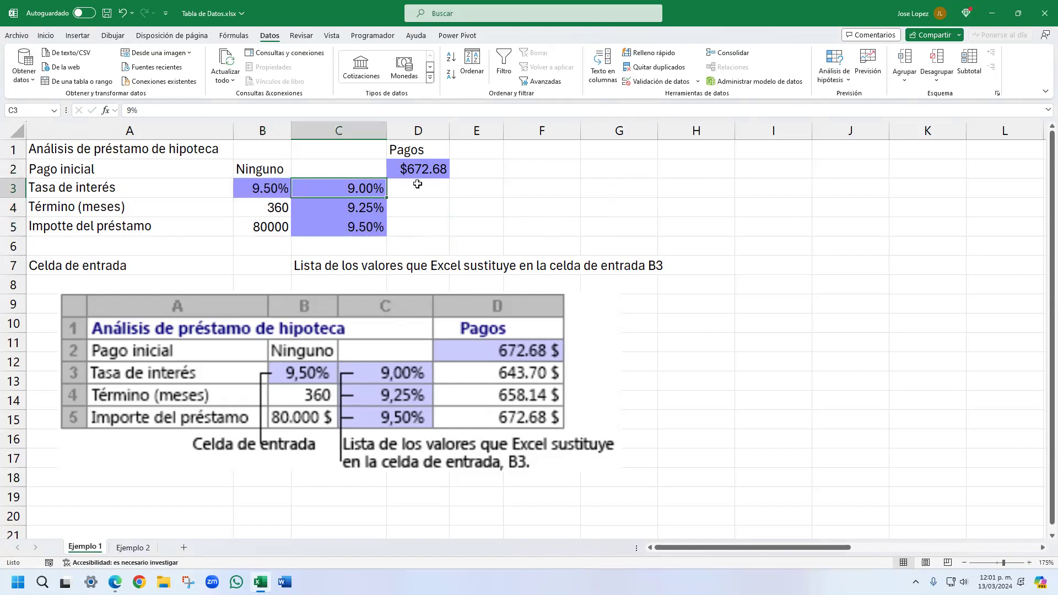
# Step: Create a one-variable data table over C2:D5 with B3 as the column input cell
pyautogui.moveTo(380, 166); pyautogui.dragTo(425, 227)
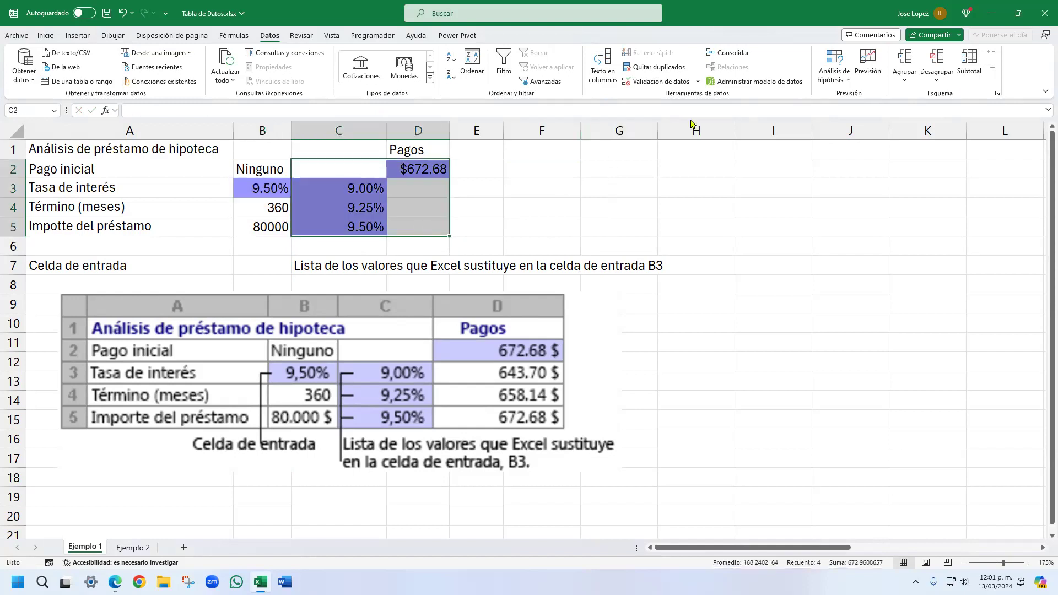
pyautogui.click(845, 61)
pyautogui.click(847, 124)
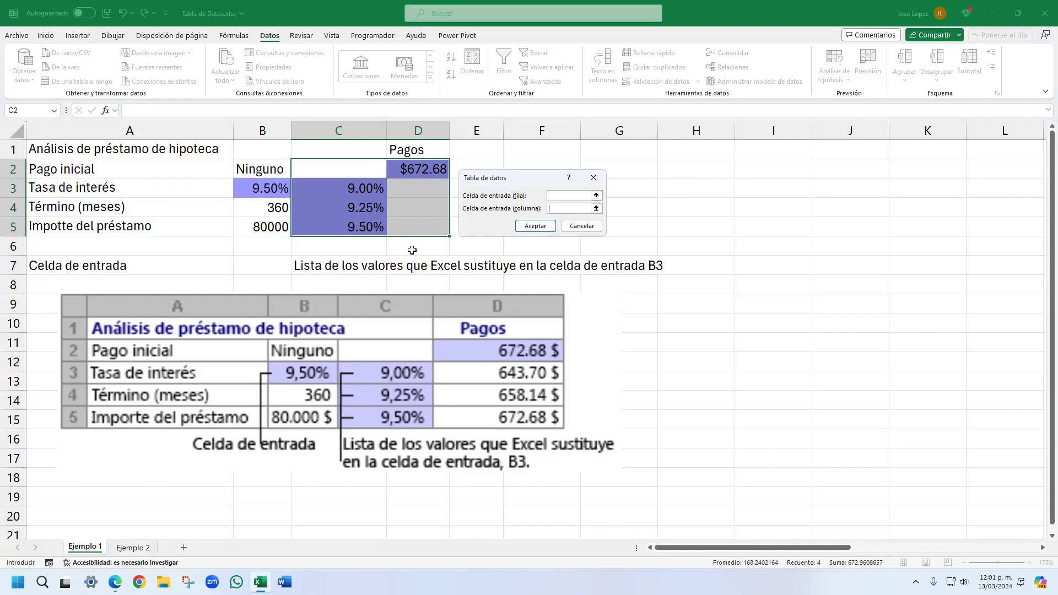
pyautogui.click(260, 187)
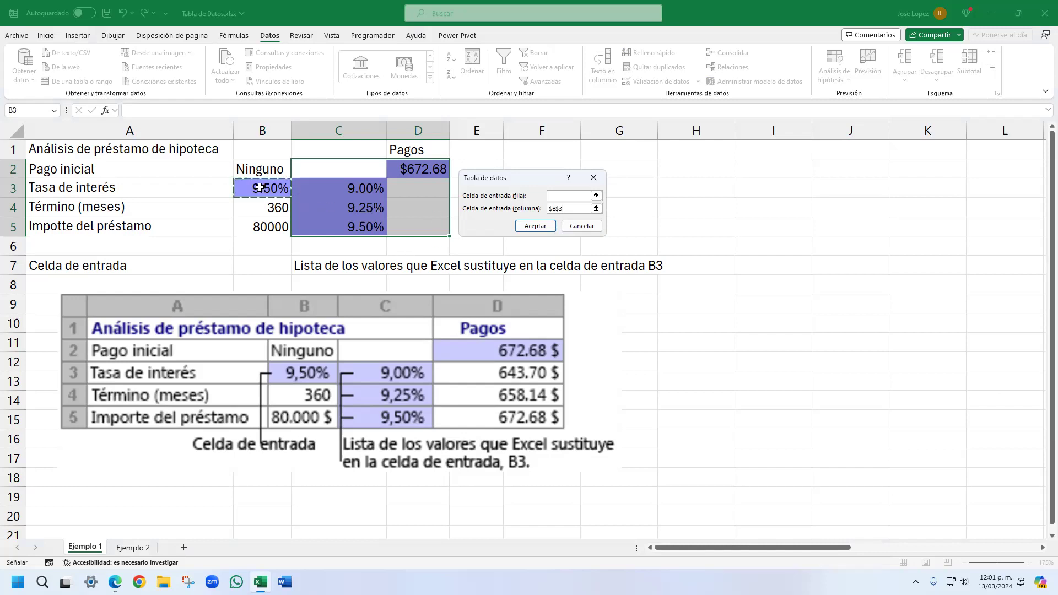
pyautogui.click(536, 226)
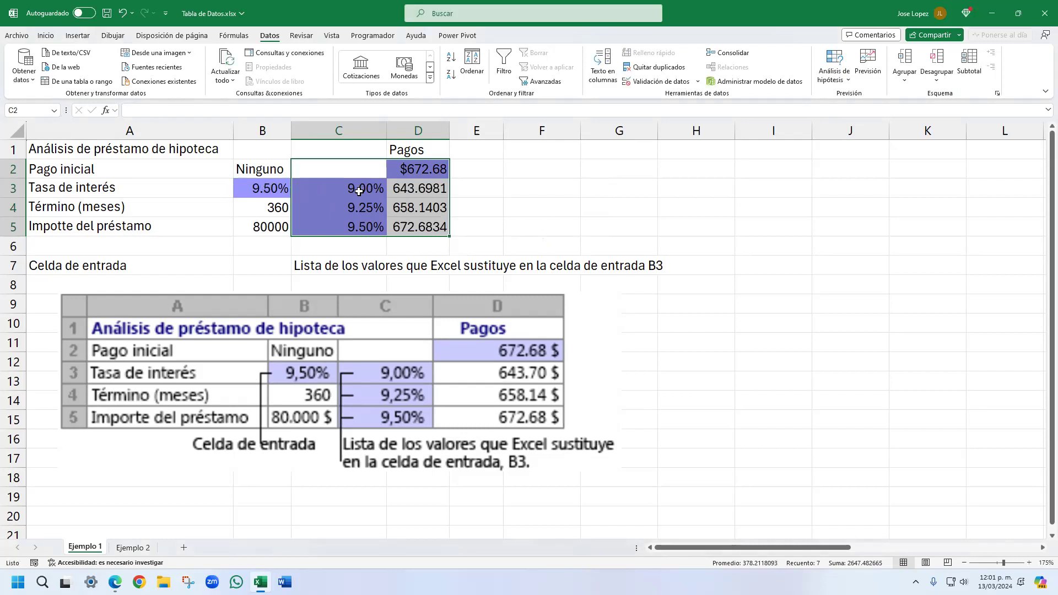
# Step: Format the payment results in D3:D5 as currency and review them against the rates in C3:C5
pyautogui.click(413, 167)
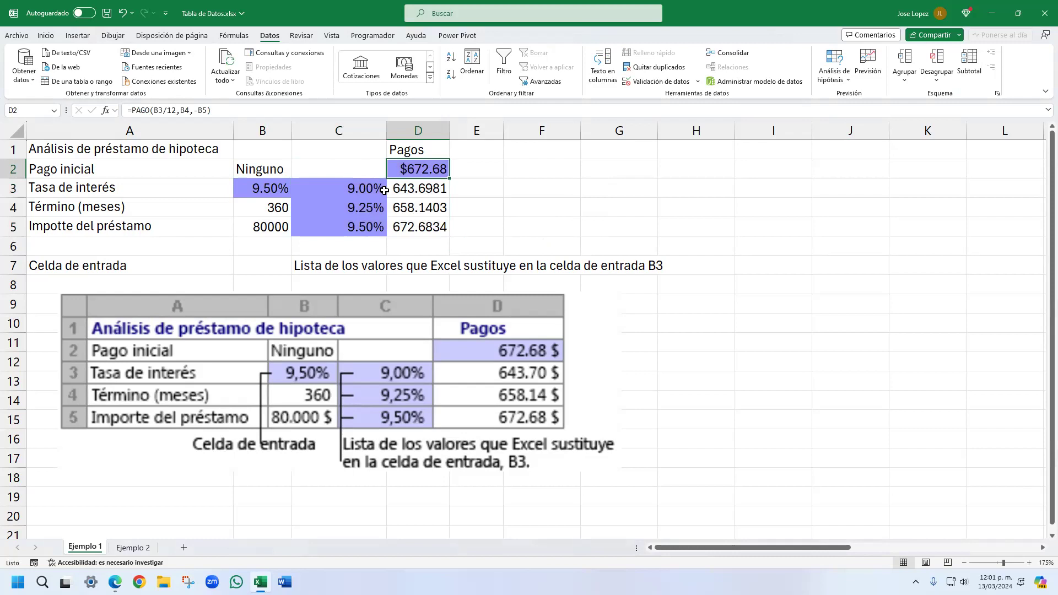
pyautogui.click(330, 188)
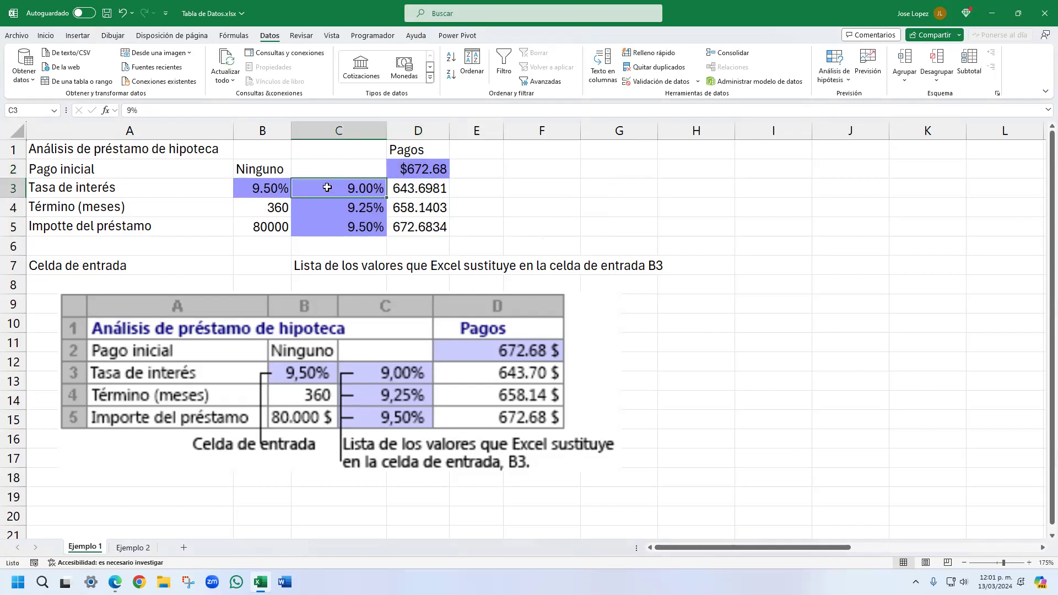
pyautogui.click(335, 209)
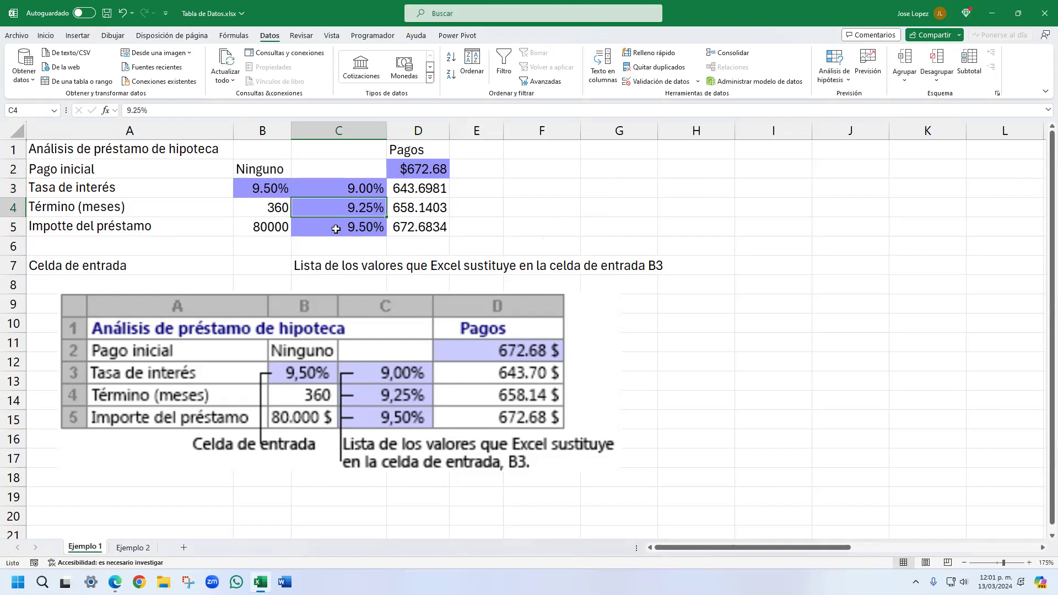
pyautogui.moveTo(425, 188); pyautogui.dragTo(429, 226)
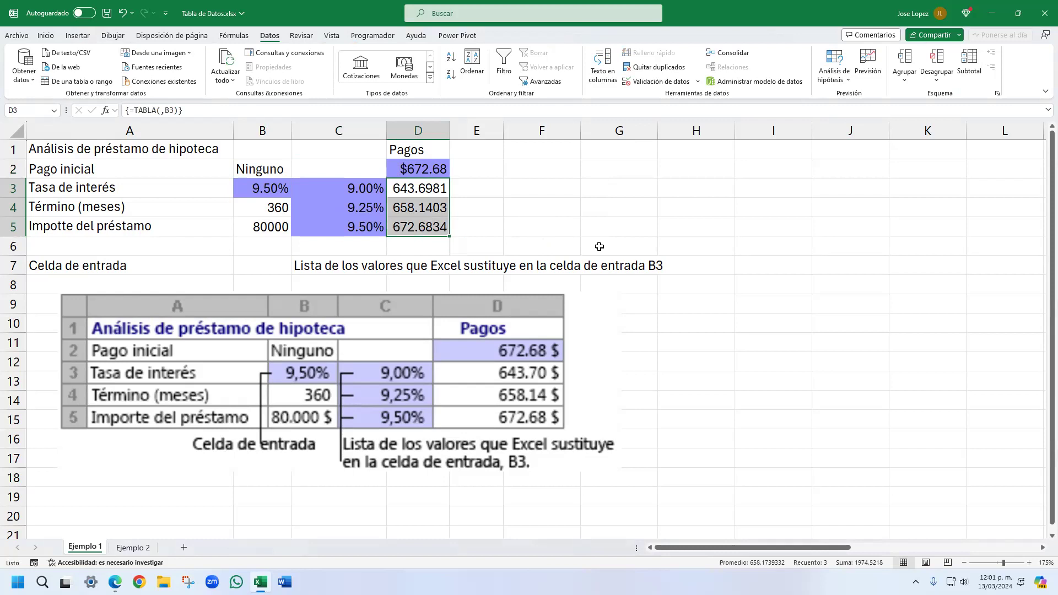
pyautogui.hotkey('ctrl', 'shift', '4')
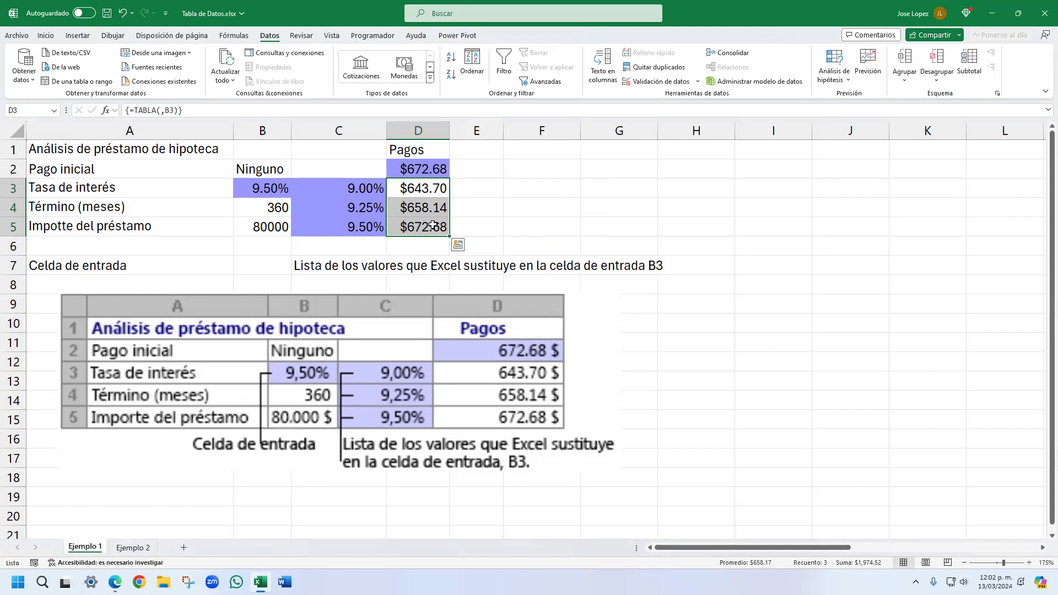
pyautogui.click(420, 186)
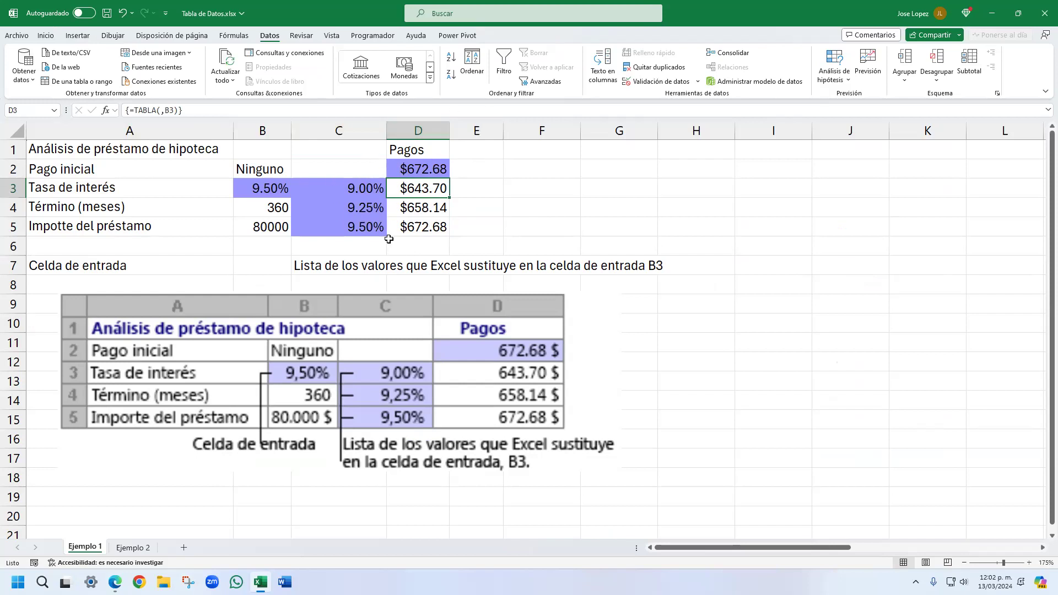
pyautogui.moveTo(357, 187); pyautogui.dragTo(355, 228)
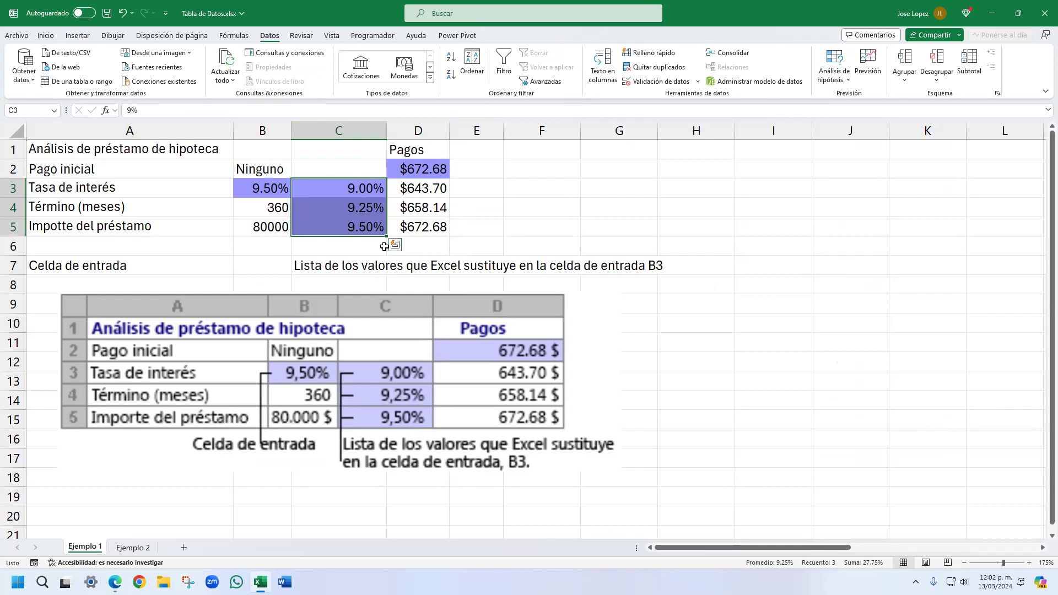
# Step: Clear the existing data table results in R3:T4 of the row-oriented example
pyautogui.moveTo(676, 549); pyautogui.dragTo(878, 547)
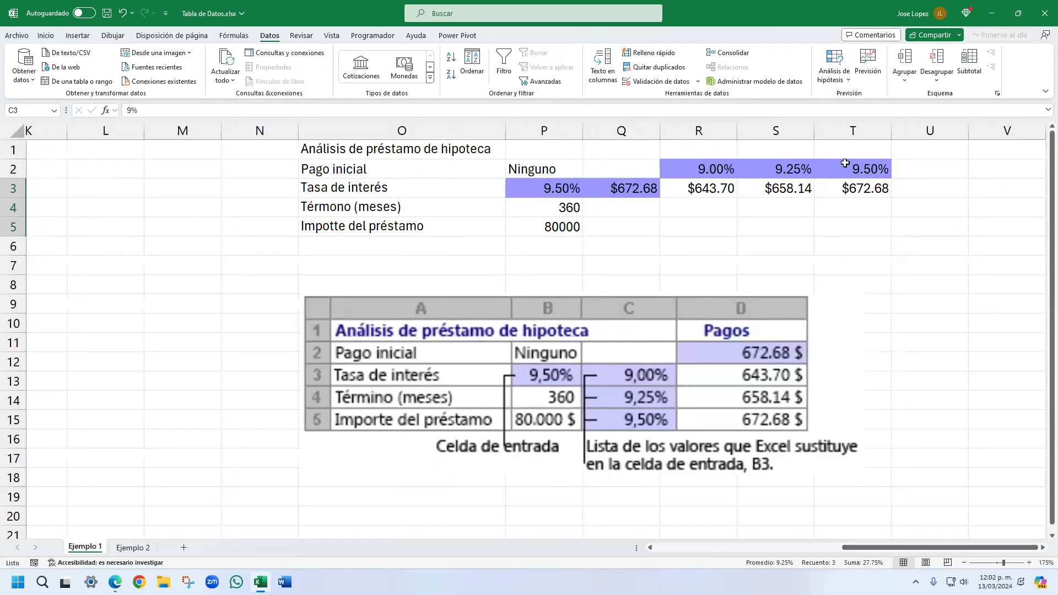
pyautogui.moveTo(712, 187); pyautogui.dragTo(882, 215)
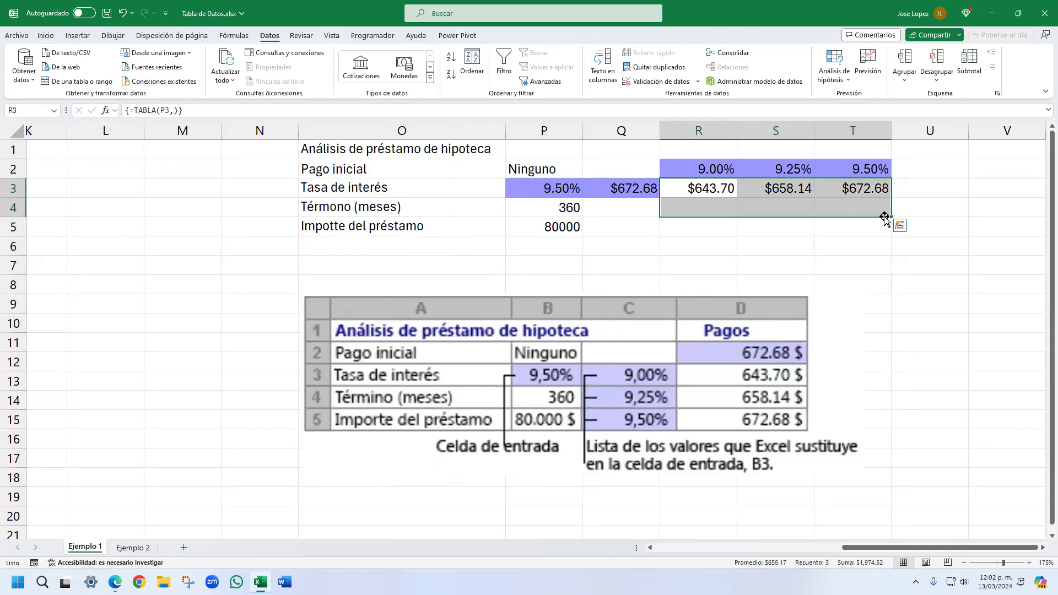
pyautogui.press('Delete')
pyautogui.click(685, 211)
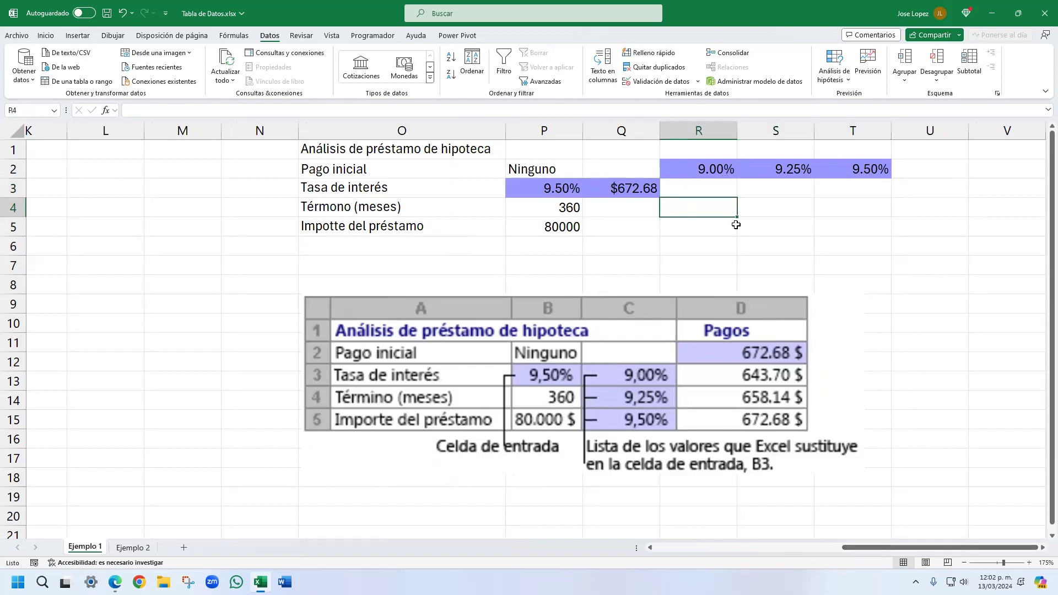
# Step: Examine how the rates in R2:T2 line up with the PAGO formula in Q3 and which cells it references
pyautogui.moveTo(694, 166); pyautogui.dragTo(868, 170)
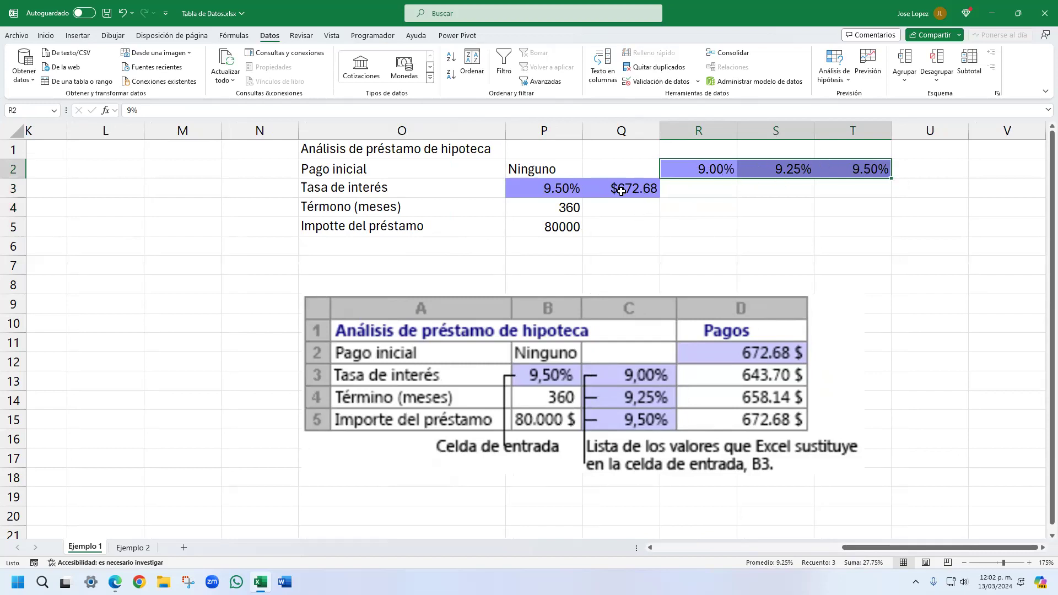
pyautogui.click(645, 190)
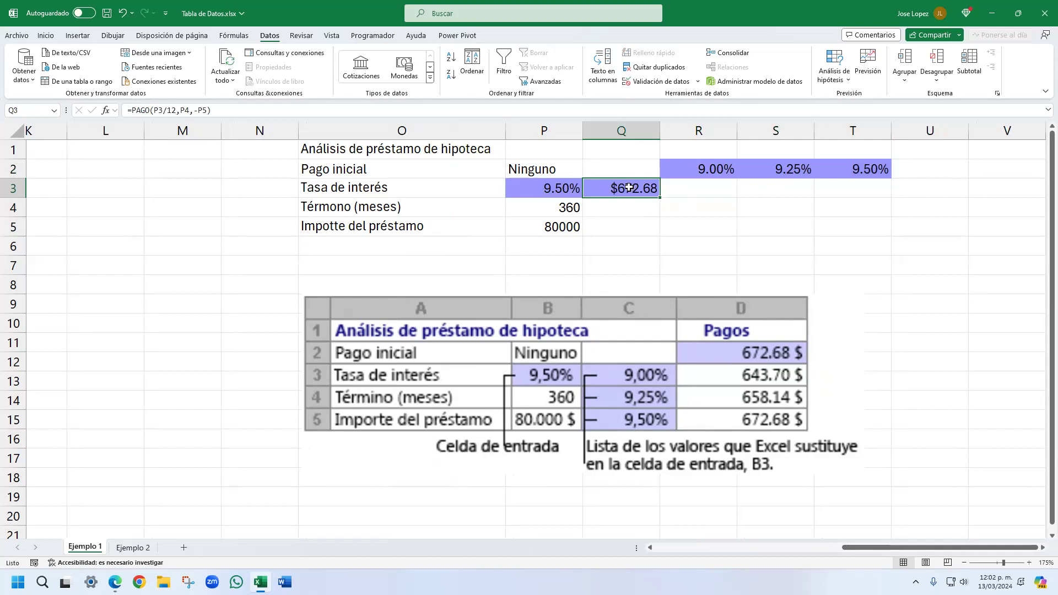
pyautogui.click(631, 169)
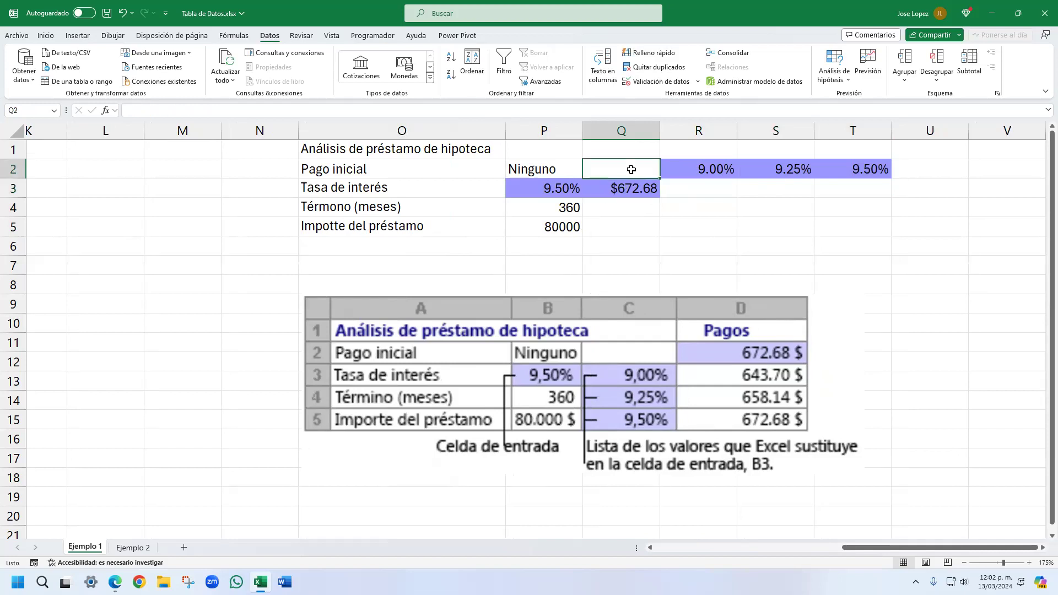
pyautogui.click(689, 169)
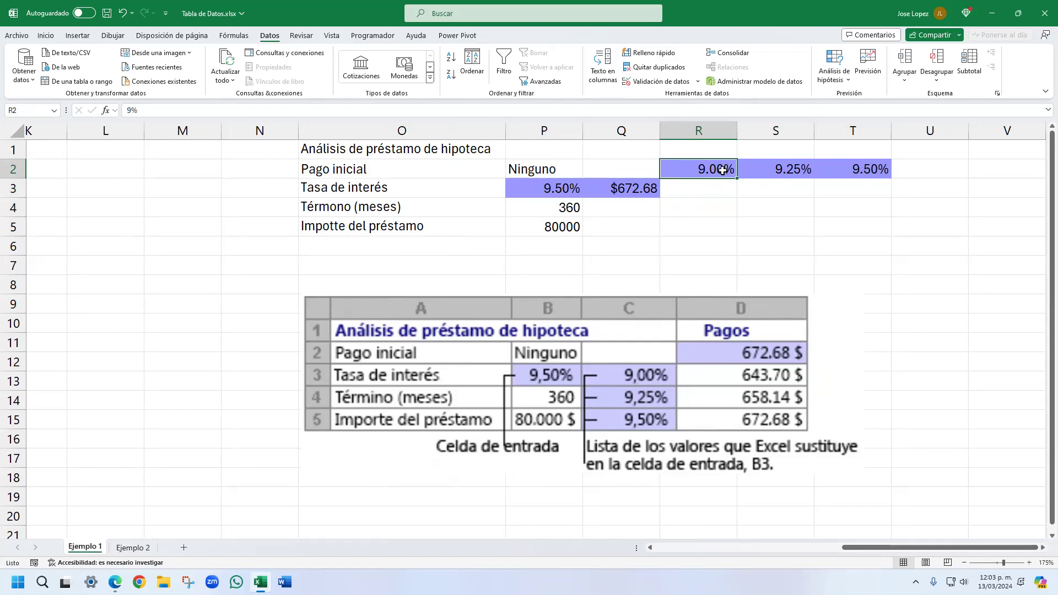
pyautogui.click(627, 191)
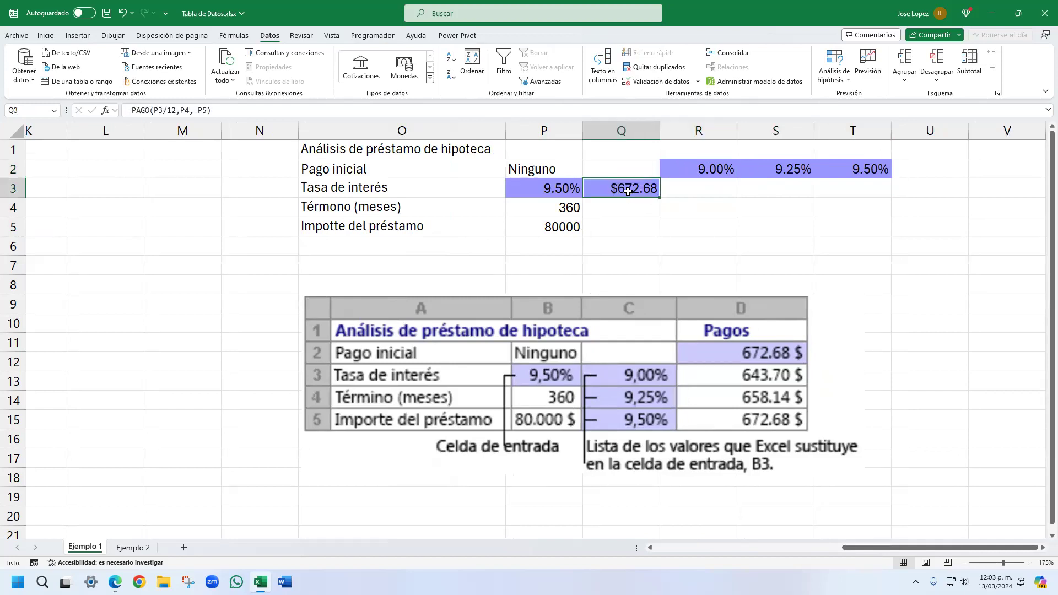
pyautogui.moveTo(700, 168); pyautogui.dragTo(870, 169)
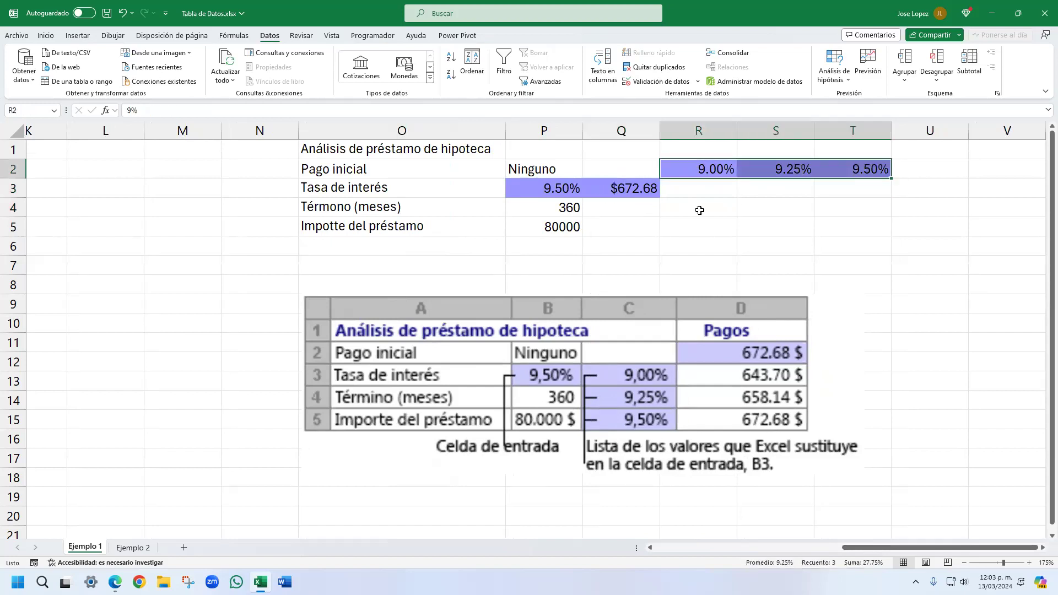
pyautogui.click(637, 190)
pyautogui.press('F2')
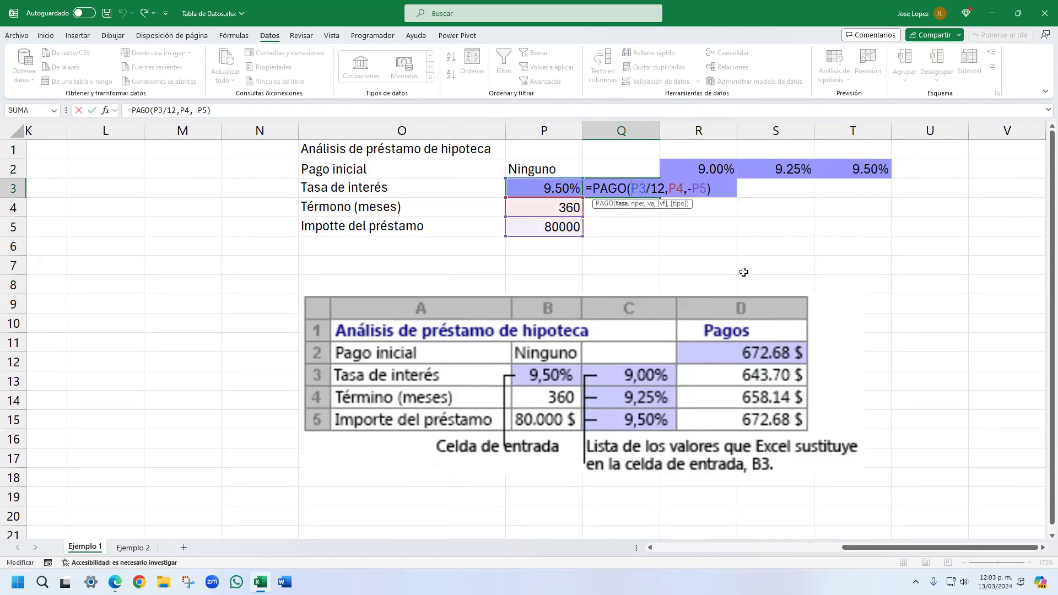
pyautogui.press('Escape')
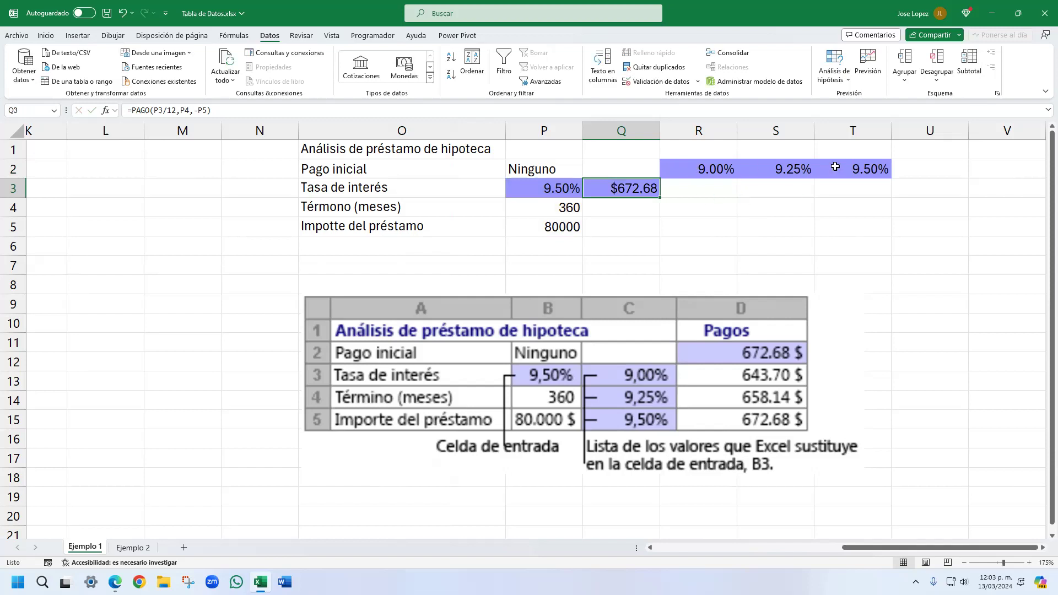
# Step: Create a one-variable data table over Q2:T3 with P3 as the row input cell, and check its result formula
pyautogui.moveTo(638, 170); pyautogui.dragTo(833, 183)
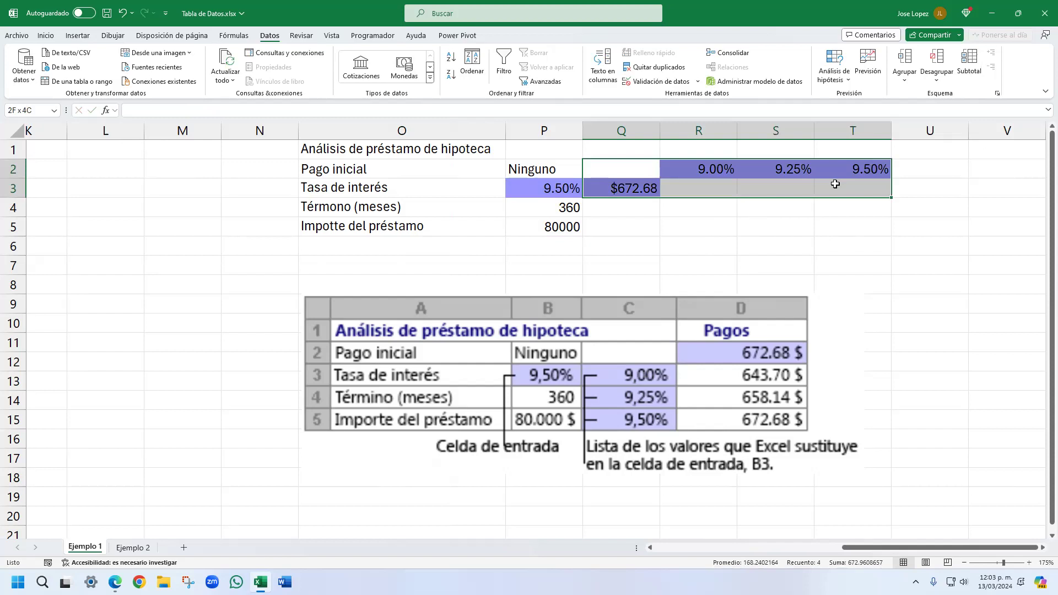
pyautogui.moveTo(639, 169); pyautogui.dragTo(833, 183)
pyautogui.click(825, 81)
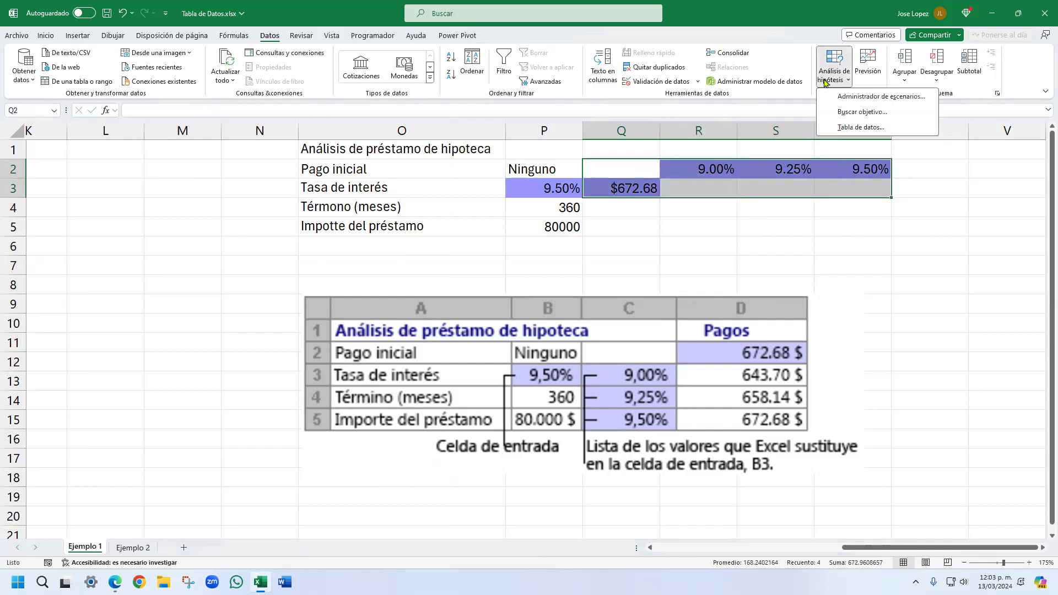
pyautogui.click(861, 128)
pyautogui.moveTo(542, 178); pyautogui.dragTo(505, 236)
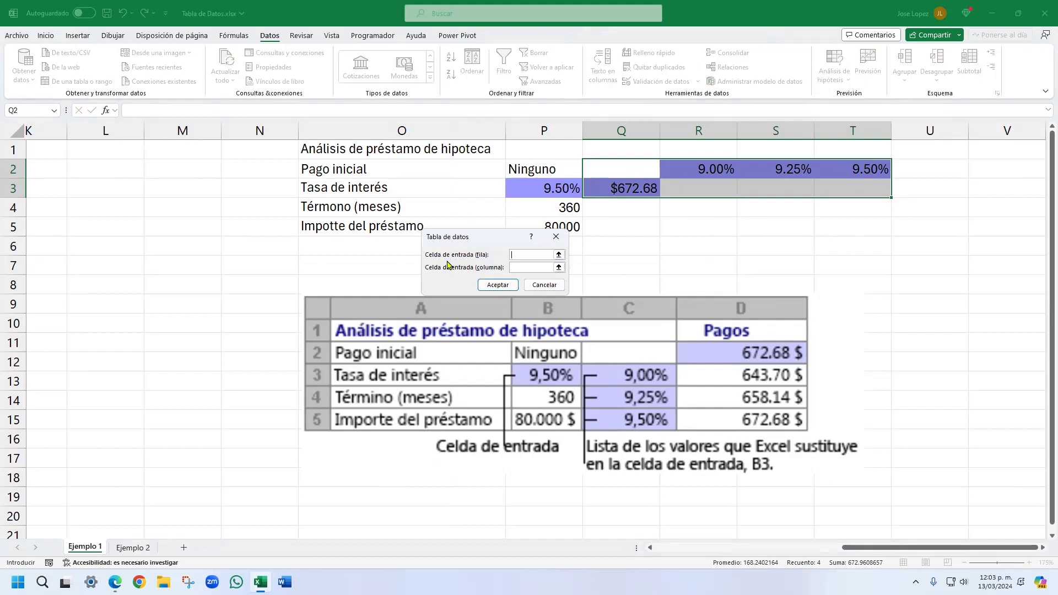
pyautogui.click(551, 187)
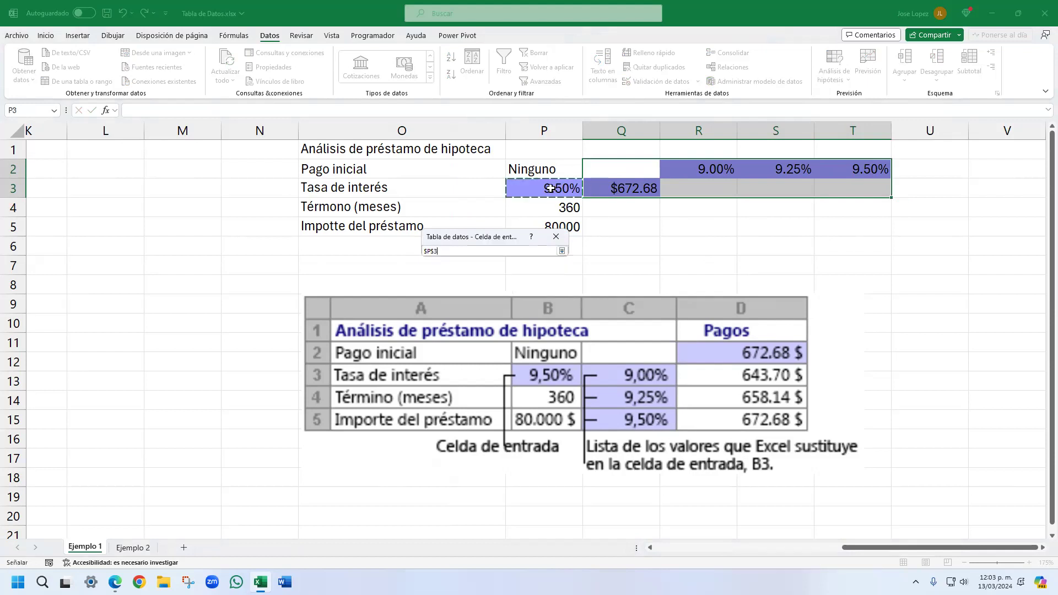
pyautogui.click(497, 285)
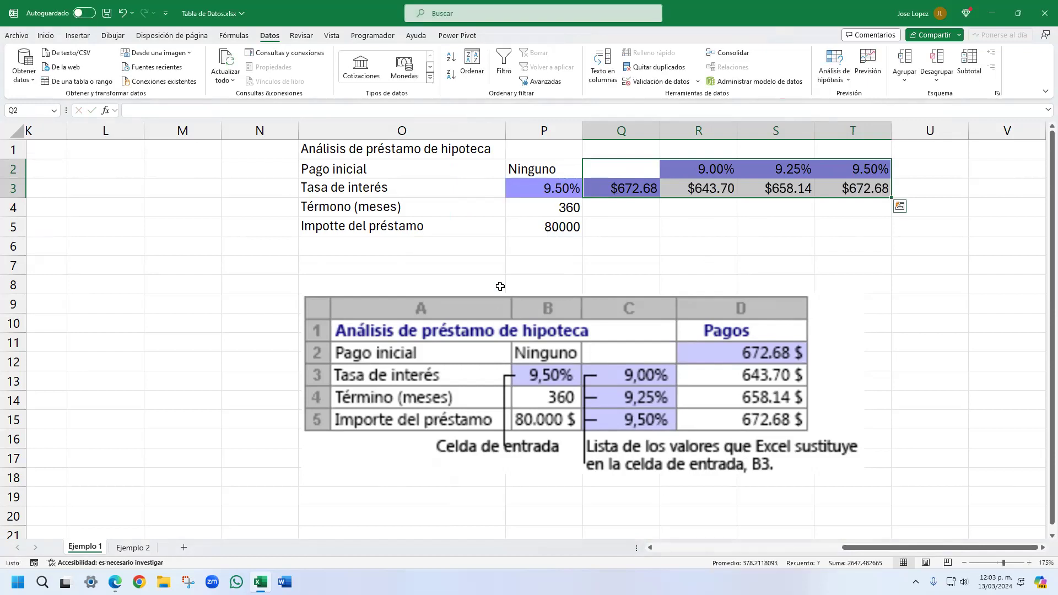
pyautogui.click(713, 188)
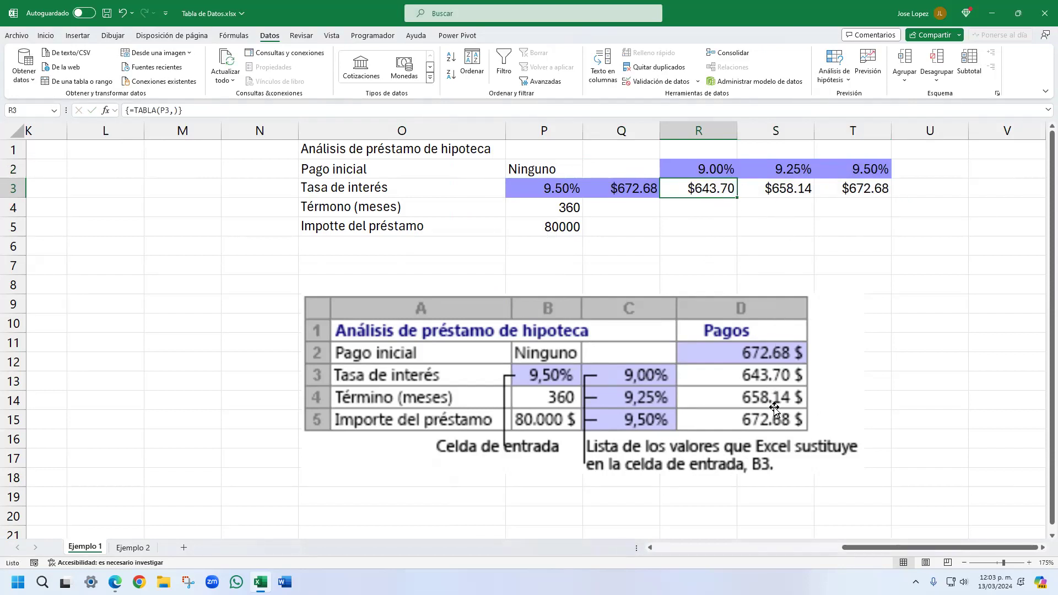
pyautogui.click(640, 187)
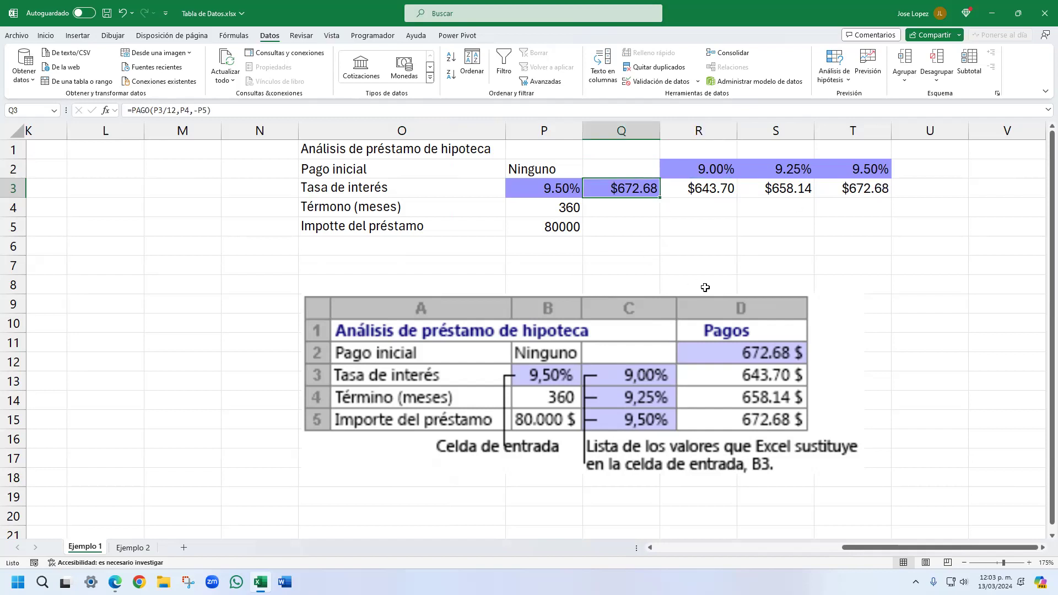
# Step: Add a second formula, =D2*0.16, in cell E2 beside the payment formula of the column-oriented table
pyautogui.moveTo(870, 548); pyautogui.dragTo(590, 346)
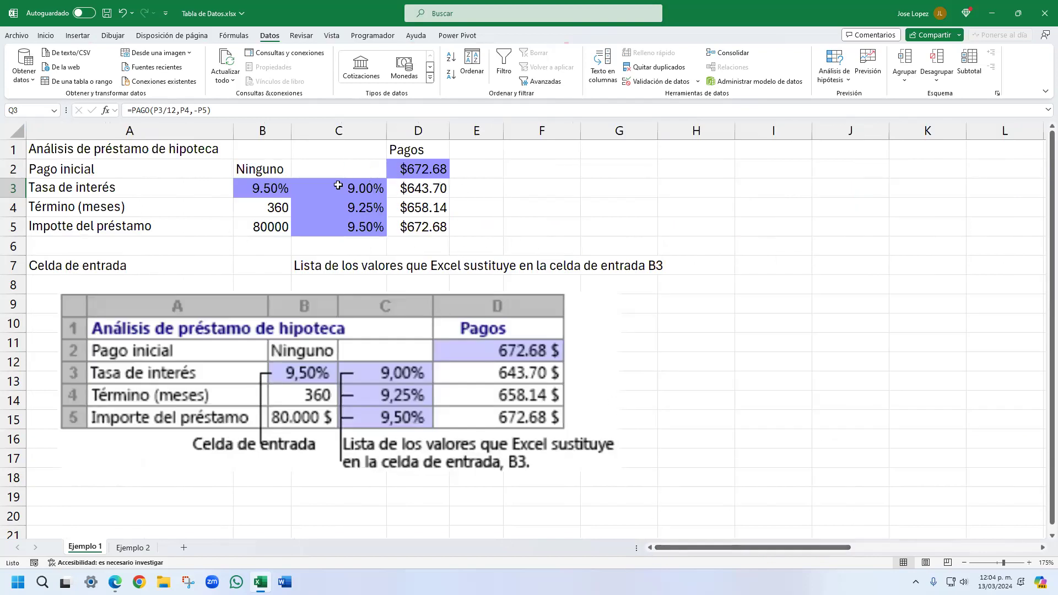
pyautogui.click(339, 122)
pyautogui.click(490, 167)
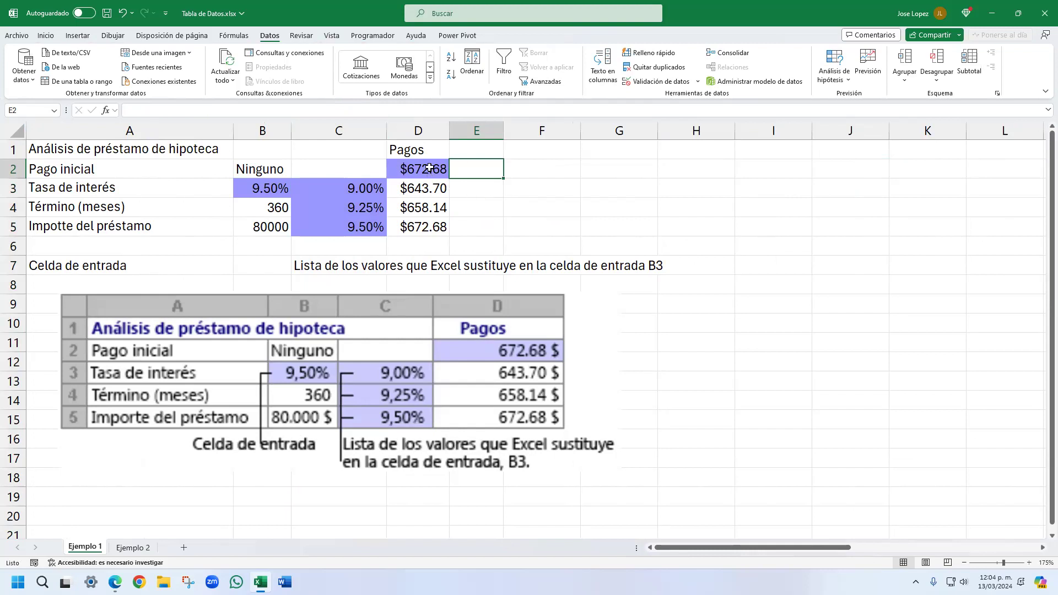
pyautogui.write('=')
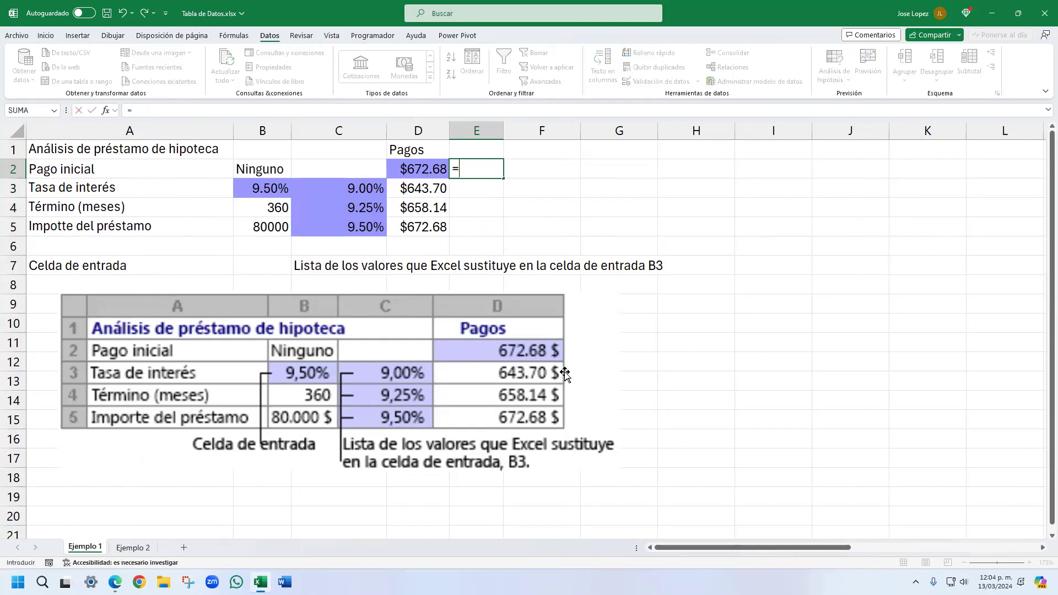
pyautogui.press('Left')
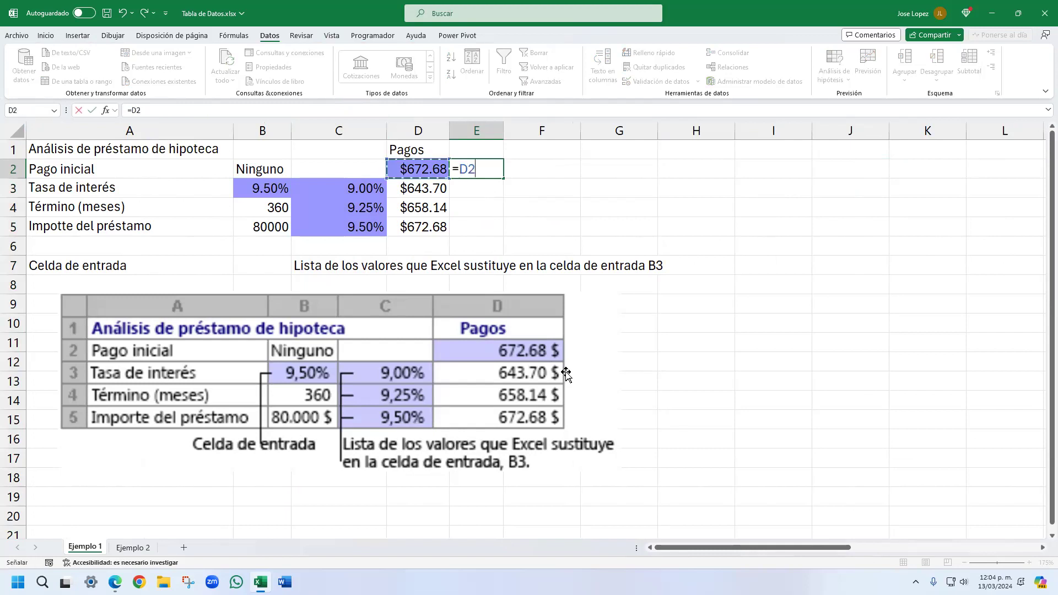
pyautogui.write('*')
pyautogui.hotkey('ctrl', 'Return')
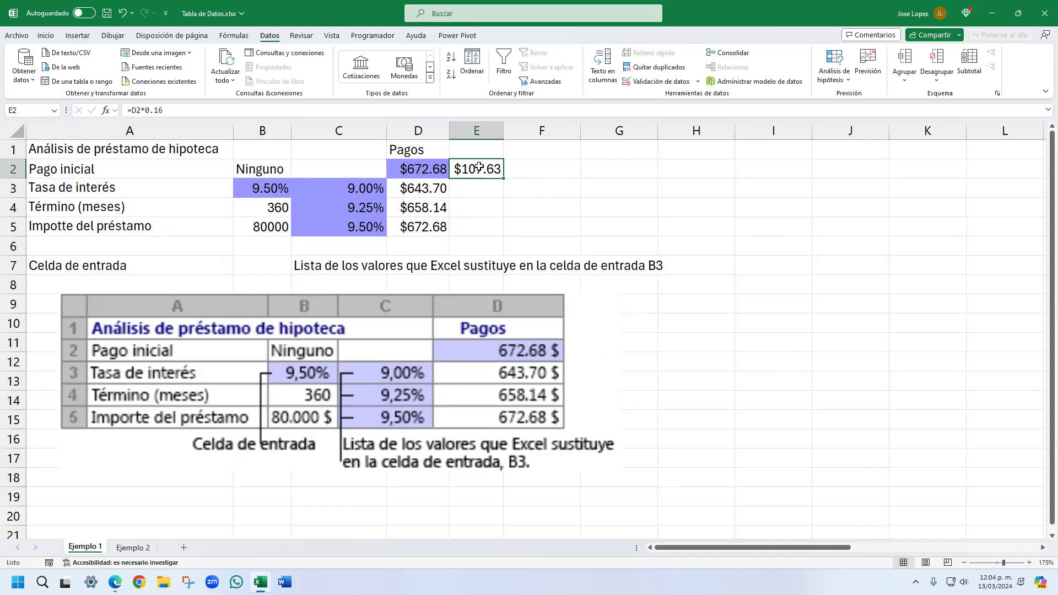
# Step: Create a one-variable data table over C2:E5 with B3 as the column input cell, and format E3:E5 as currency
pyautogui.moveTo(342, 168); pyautogui.dragTo(471, 227)
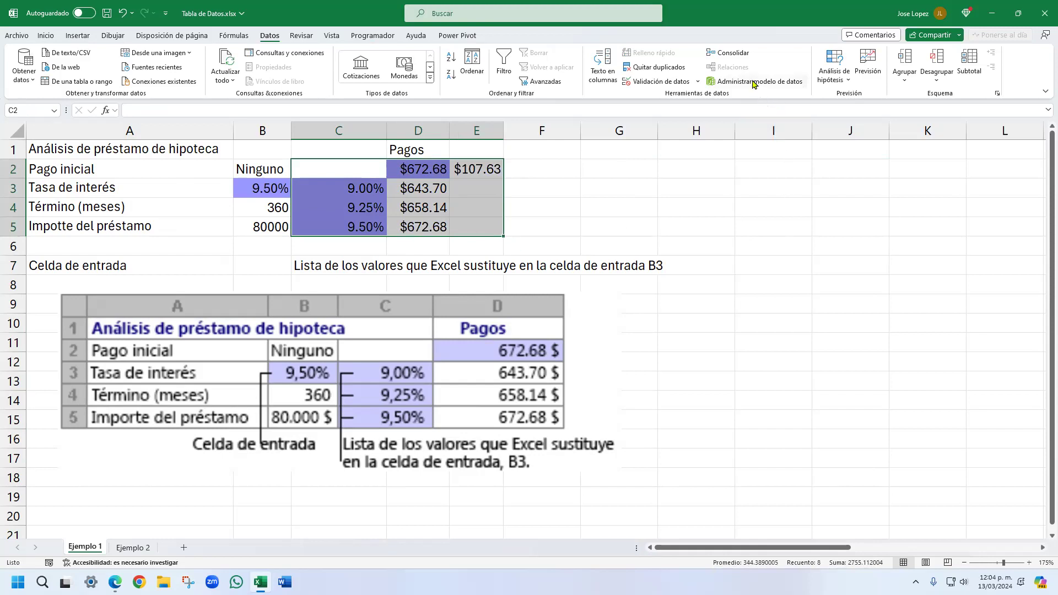
pyautogui.click(827, 82)
pyautogui.click(843, 127)
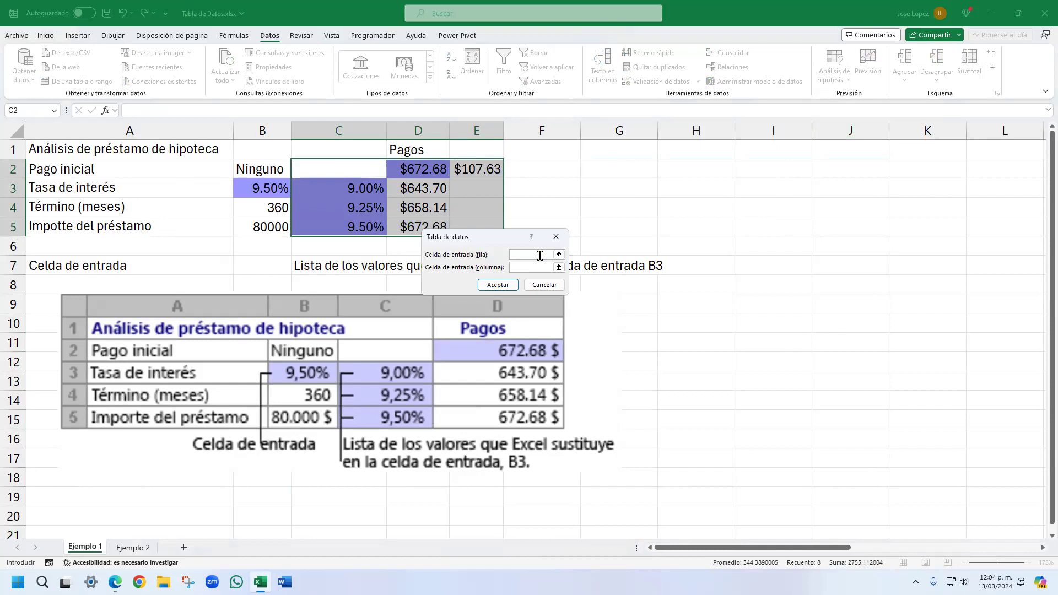
pyautogui.moveTo(496, 237); pyautogui.dragTo(435, 279)
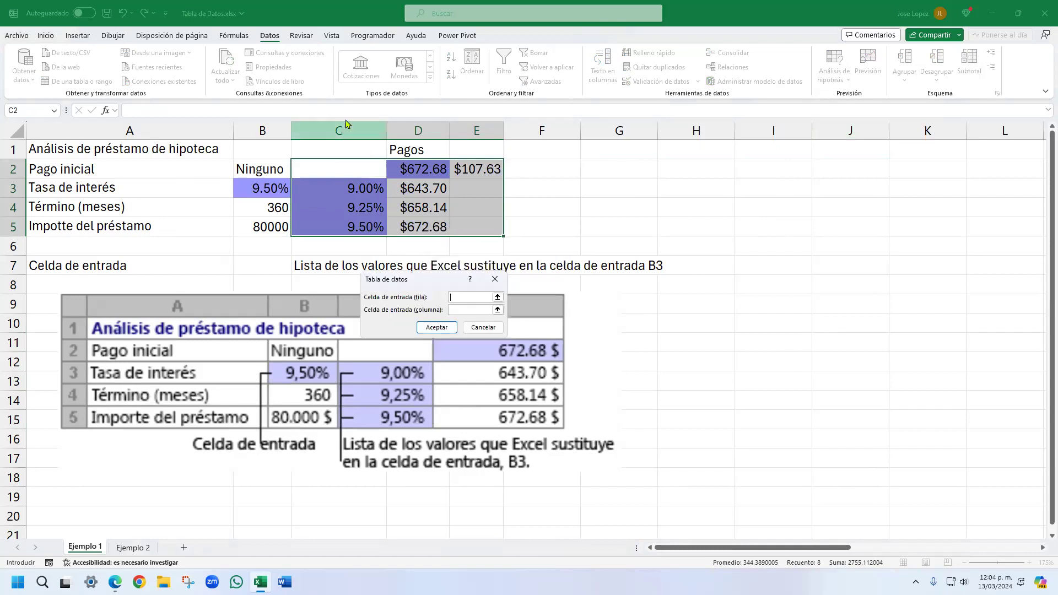
pyautogui.click(464, 308)
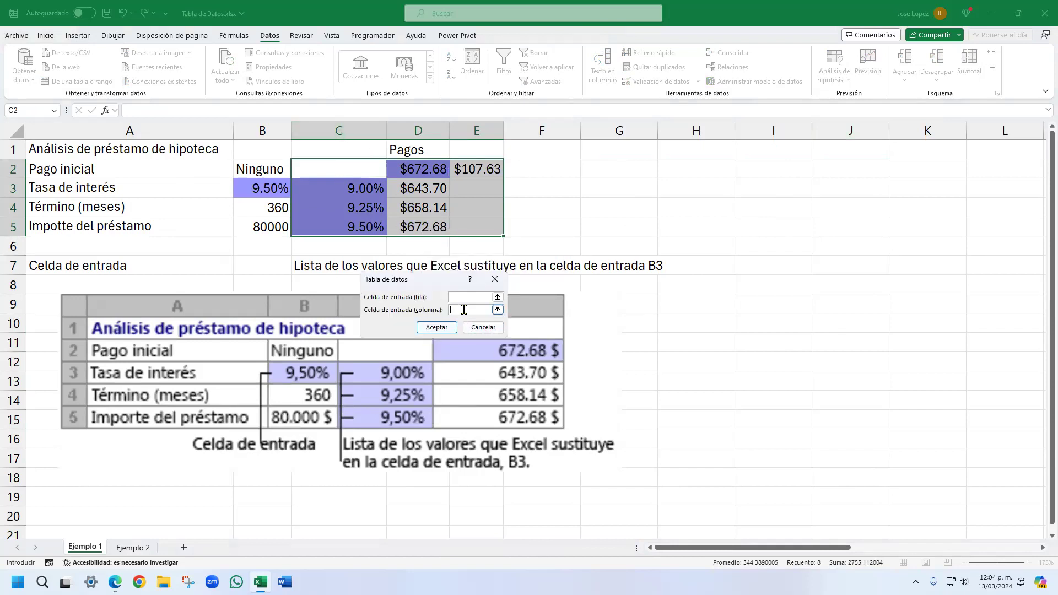
pyautogui.click(268, 188)
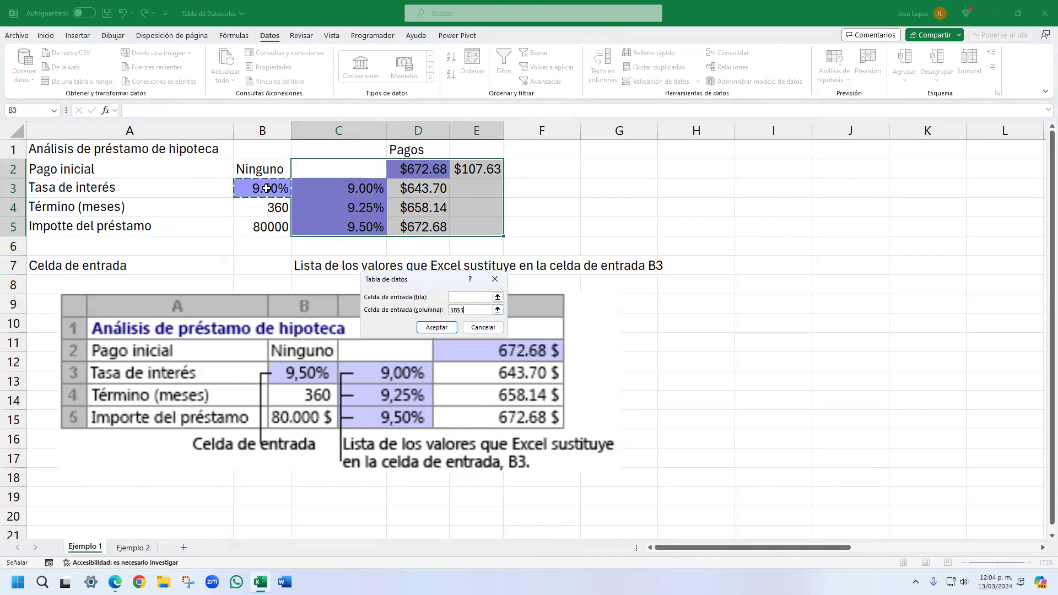
pyautogui.click(436, 328)
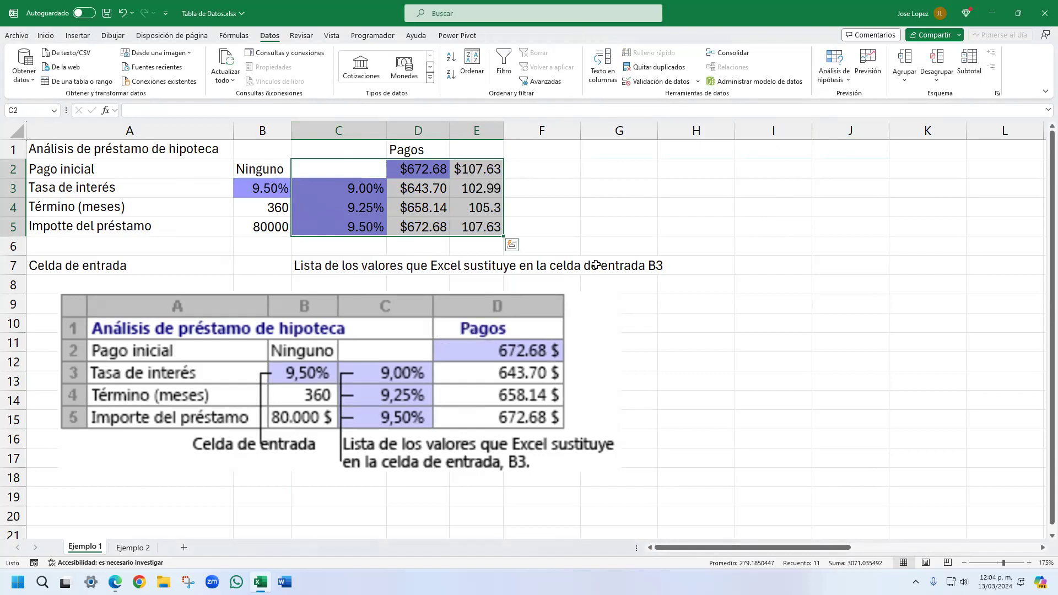
pyautogui.click(606, 201)
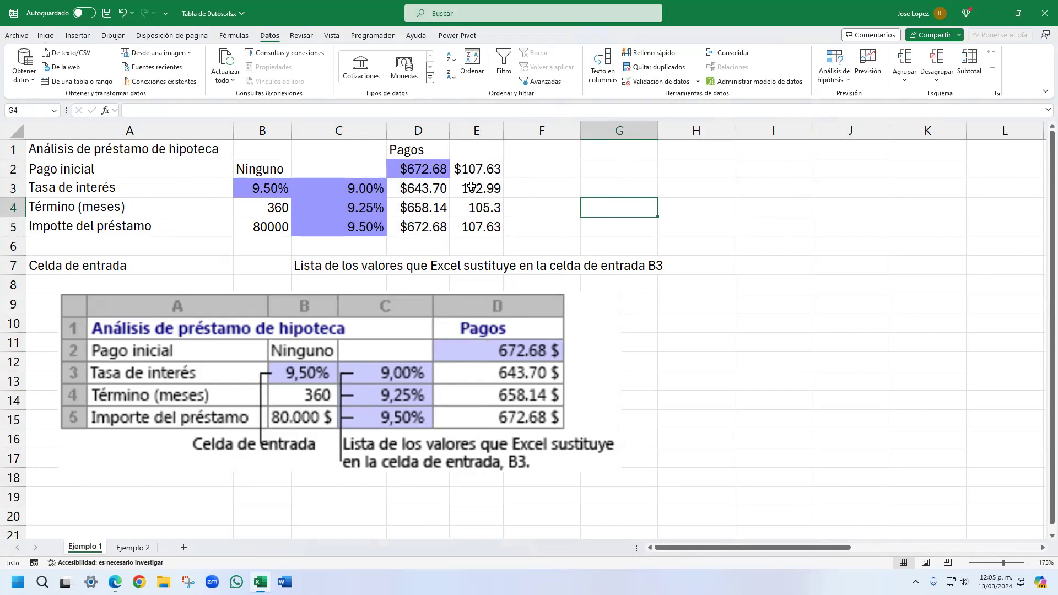
pyautogui.moveTo(472, 187); pyautogui.dragTo(477, 227)
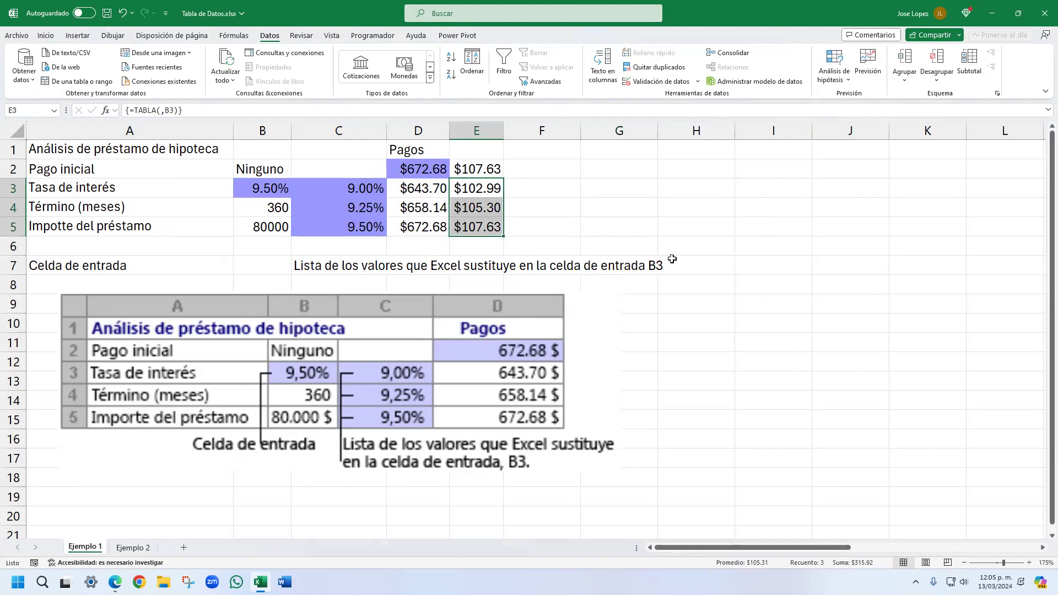
# Step: Add a second formula, =Q3*0.16, in cell Q4 below the payment formula of the row-oriented table
pyautogui.moveTo(742, 547); pyautogui.dragTo(927, 547)
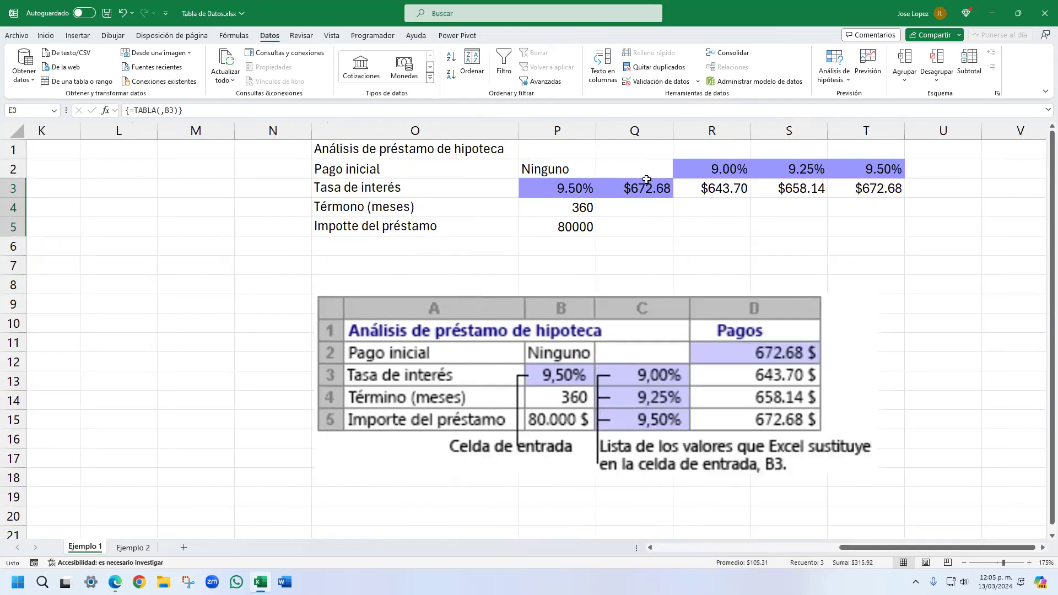
pyautogui.moveTo(642, 169); pyautogui.dragTo(662, 206)
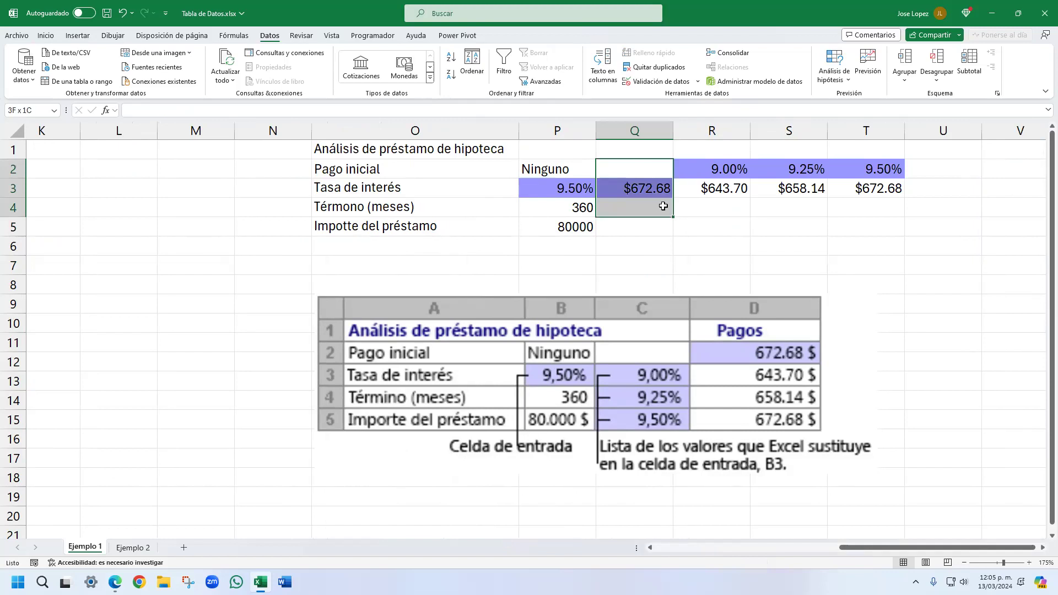
pyautogui.click(636, 210)
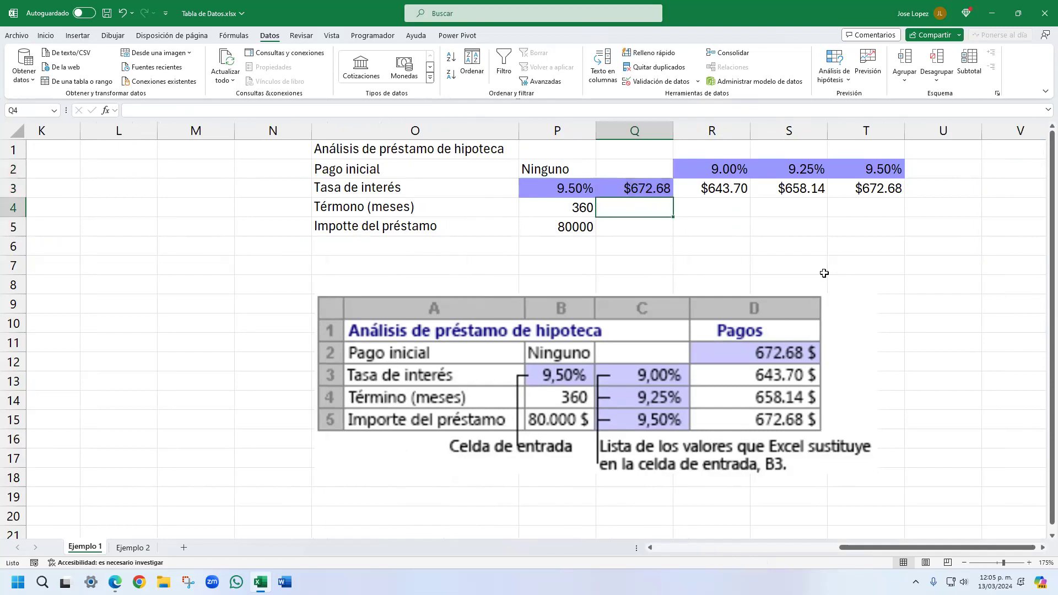
pyautogui.write('=')
pyautogui.press('Up')
pyautogui.write('*')
pyautogui.hotkey('ctrl', 'Return')
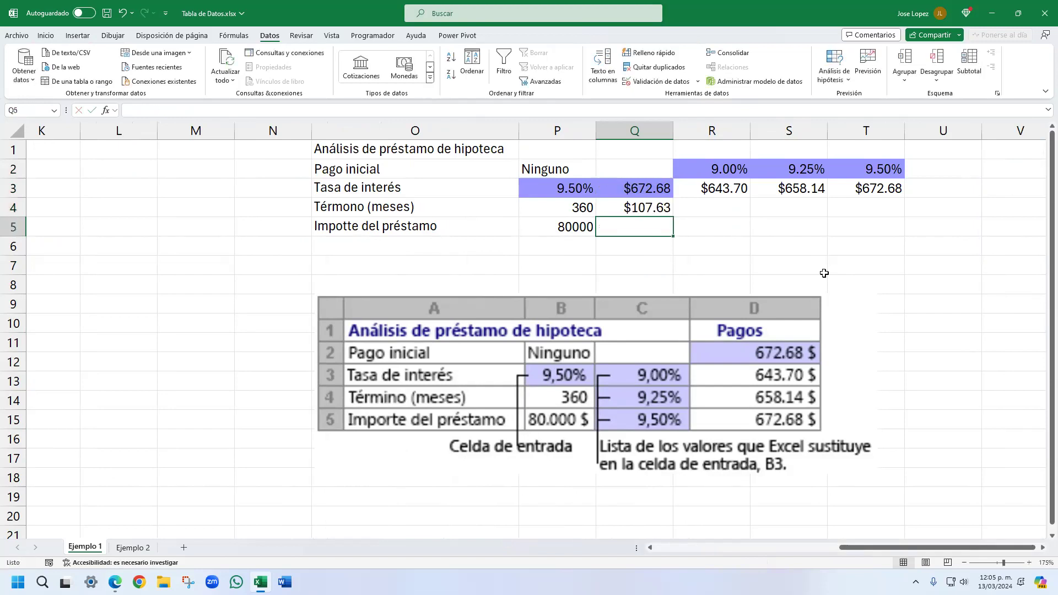
# Step: Create a one-variable data table over Q2:T4 with P3 as the row input cell, and format R4:T4 as currency
pyautogui.moveTo(862, 553)
pyautogui.mouseDown()
pyautogui.moveTo(748, 555)
pyautogui.moveTo(870, 556)
pyautogui.mouseUp()
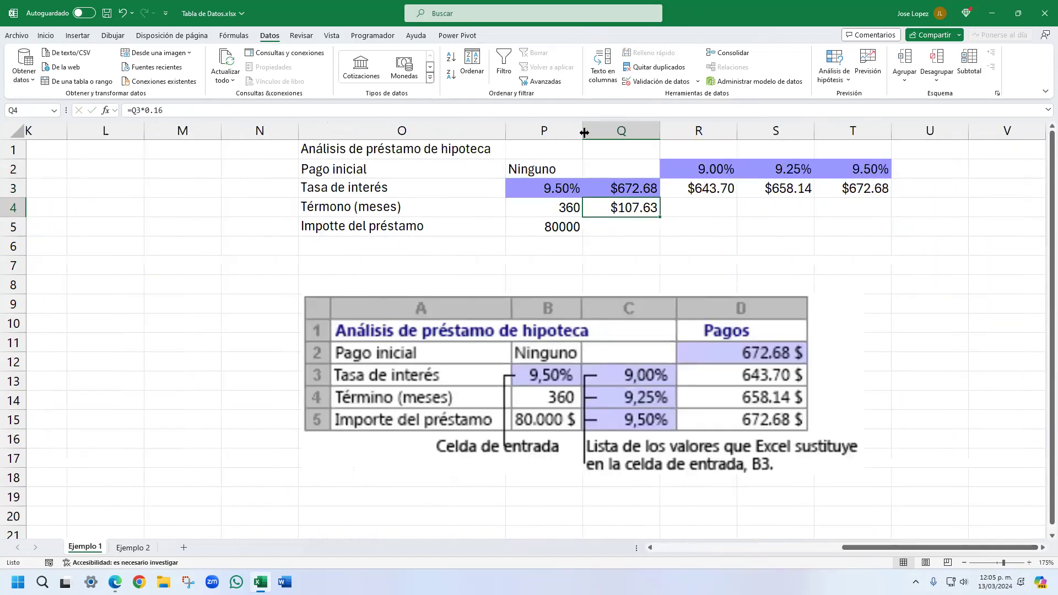
pyautogui.moveTo(631, 171); pyautogui.dragTo(848, 200)
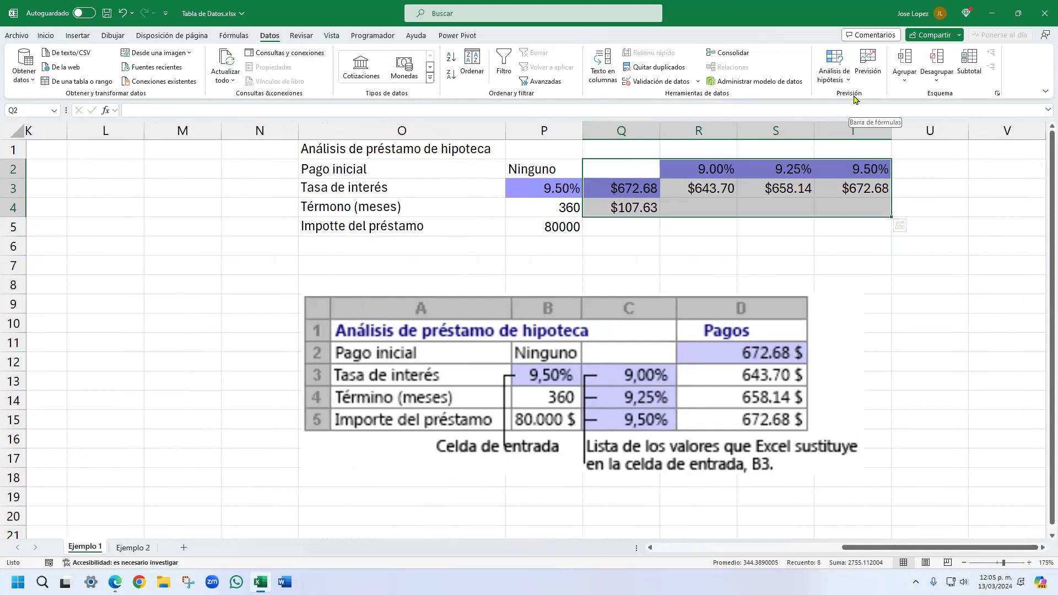
pyautogui.click(834, 83)
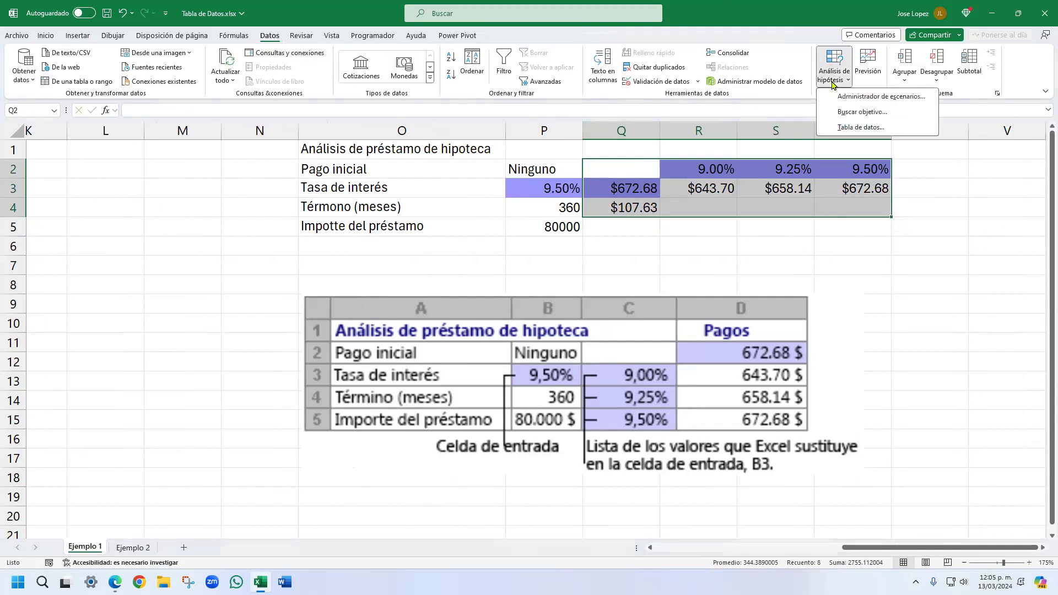
pyautogui.click(858, 128)
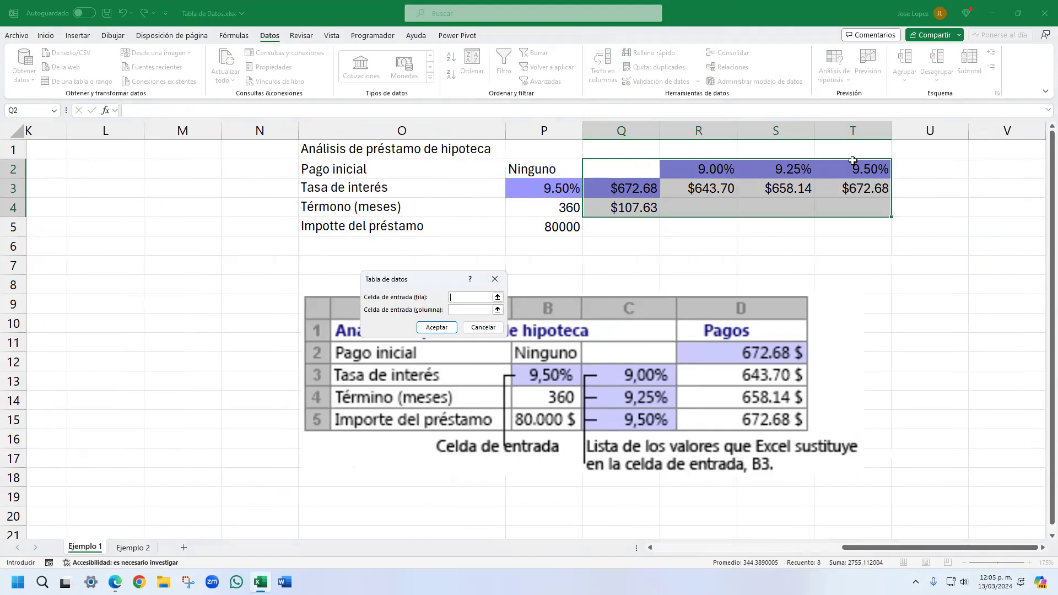
pyautogui.click(542, 189)
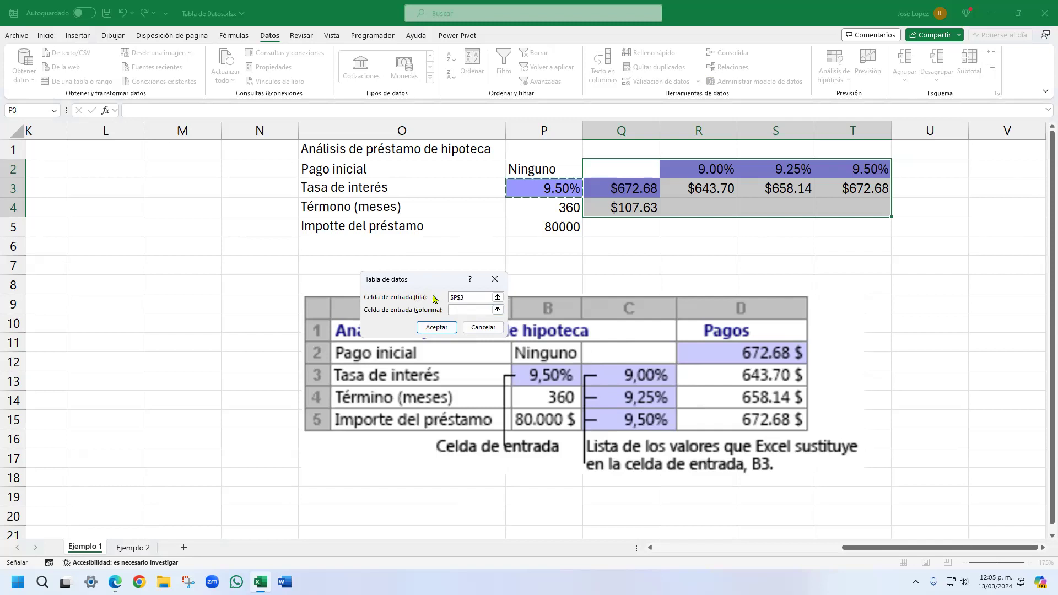
pyautogui.click(436, 327)
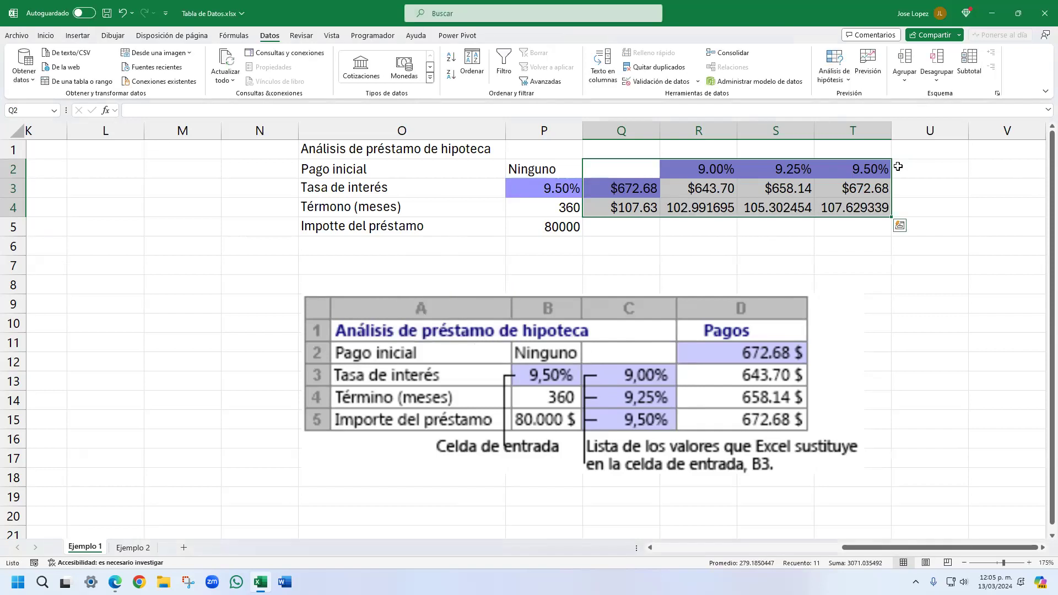
pyautogui.moveTo(705, 207); pyautogui.dragTo(832, 207)
pyautogui.hotkey('ctrl', 'shift', '4')
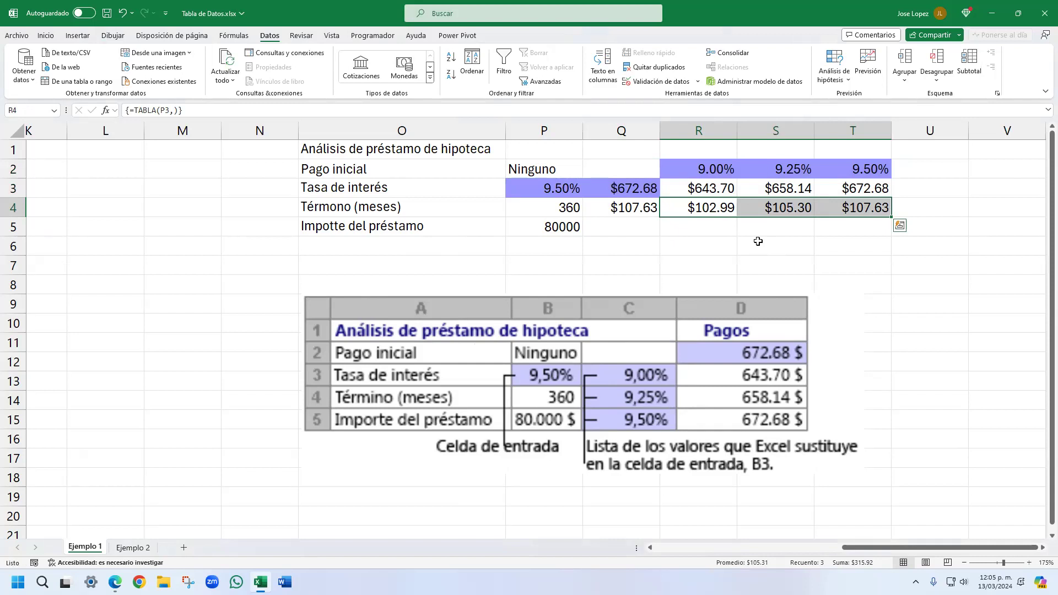
# Step: Compare the formula result in Q4 with the table result in T4, and review the rates in R2:T2
pyautogui.click(656, 205)
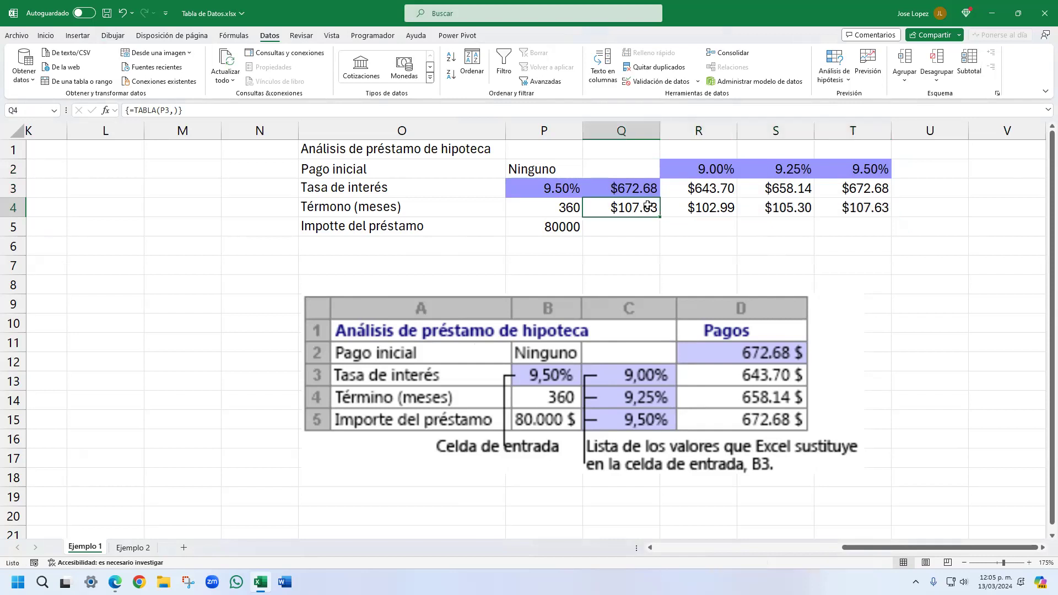
pyautogui.keyDown('ctrl'); pyautogui.click(867, 208); pyautogui.keyUp('ctrl')
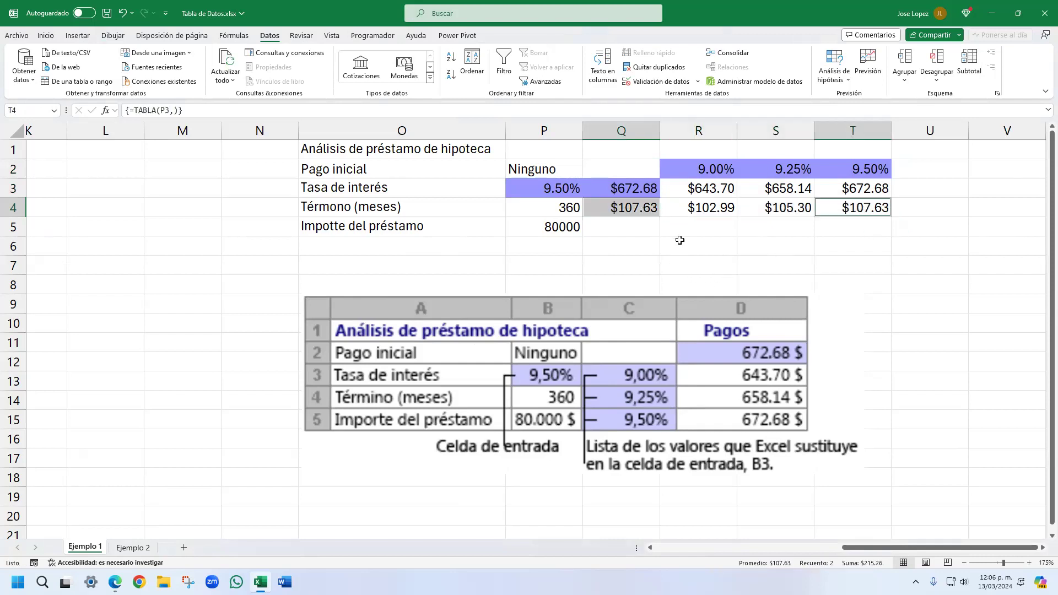
pyautogui.moveTo(691, 168); pyautogui.dragTo(876, 164)
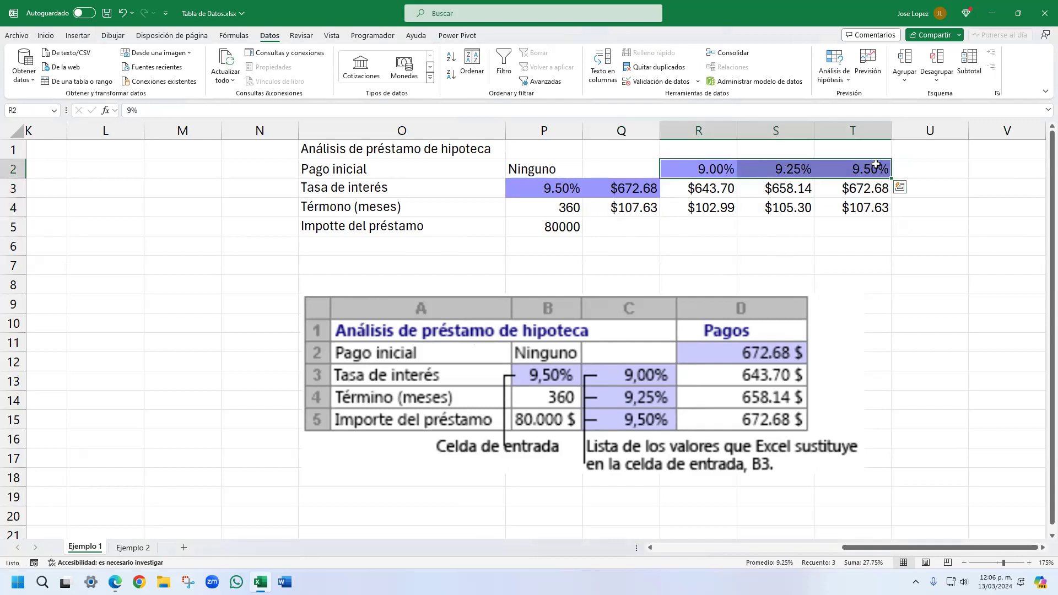
# Step: Switch to the Microsoft support article in Edge and read the section on adding a formula to a one-variable data table
pyautogui.hotkey('alt', 'Tab')
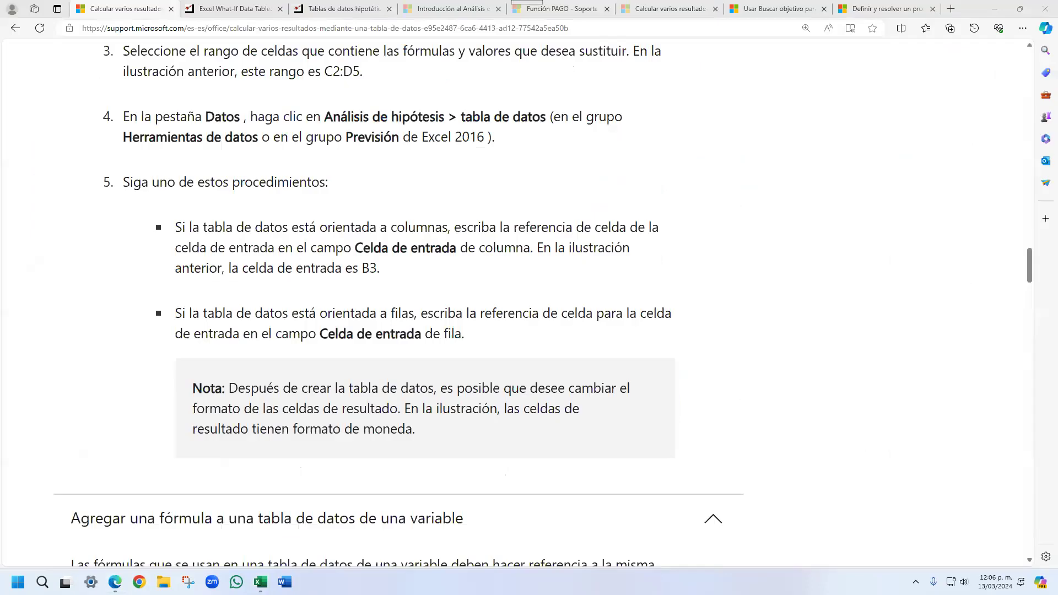
pyautogui.scroll(-3, 725, 359)
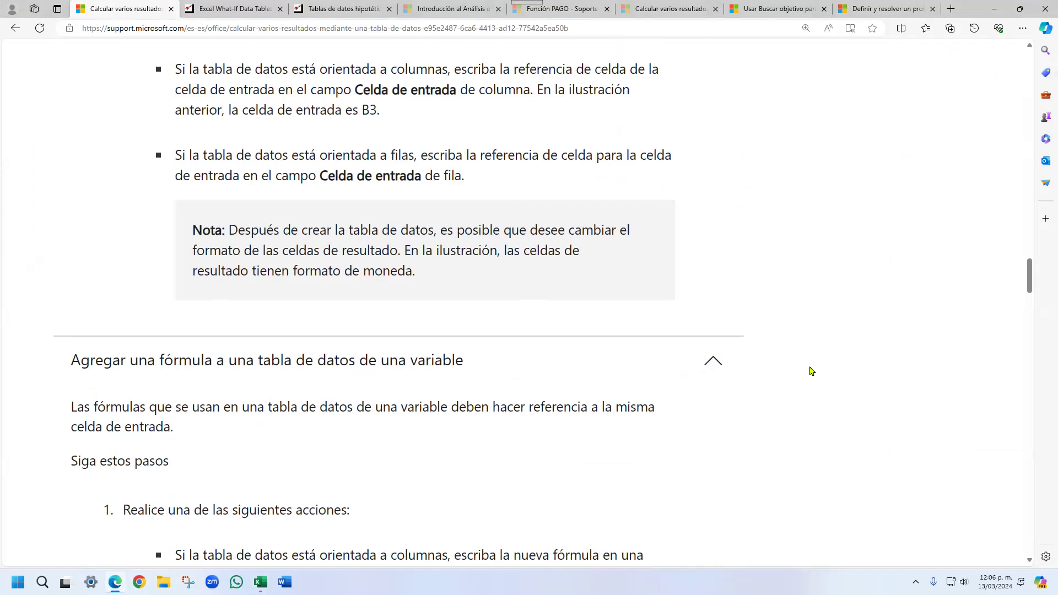
pyautogui.scroll(-3, 811, 372)
pyautogui.scroll(-8, 811, 369)
pyautogui.scroll(5, 811, 370)
pyautogui.scroll(2, 810, 370)
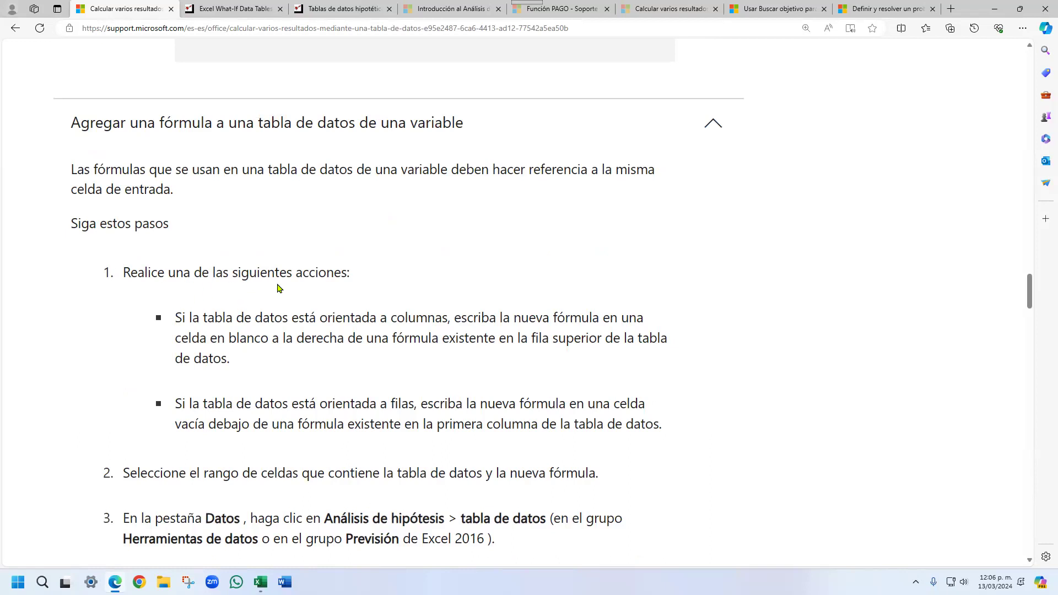
# Step: Read the article's steps for creating a two-variable data table and examine its mortgage example with input cells B3 and B4
pyautogui.scroll(-12, 638, 328)
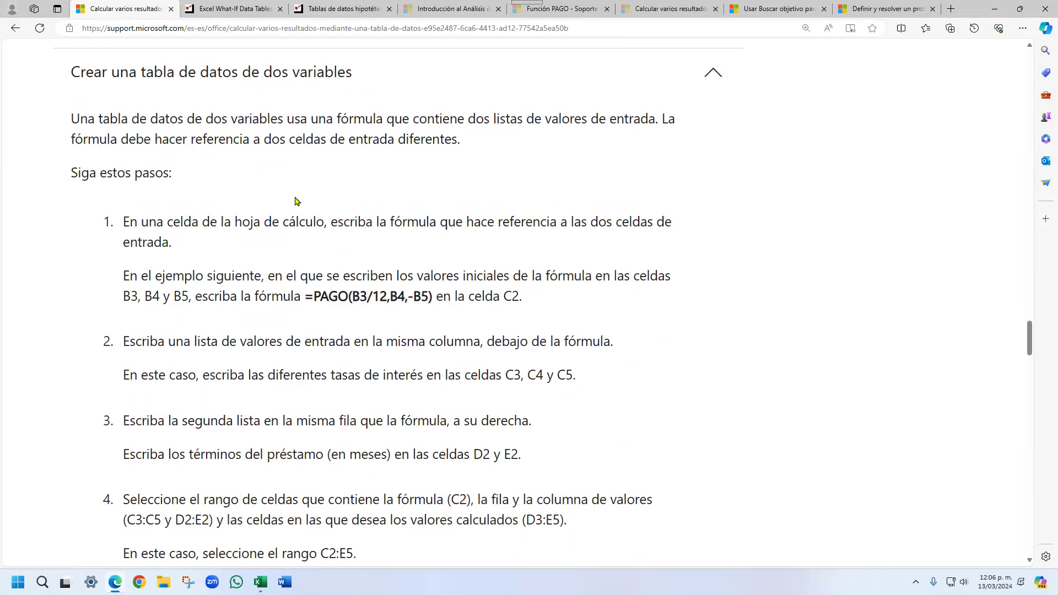
pyautogui.scroll(-1, 317, 257)
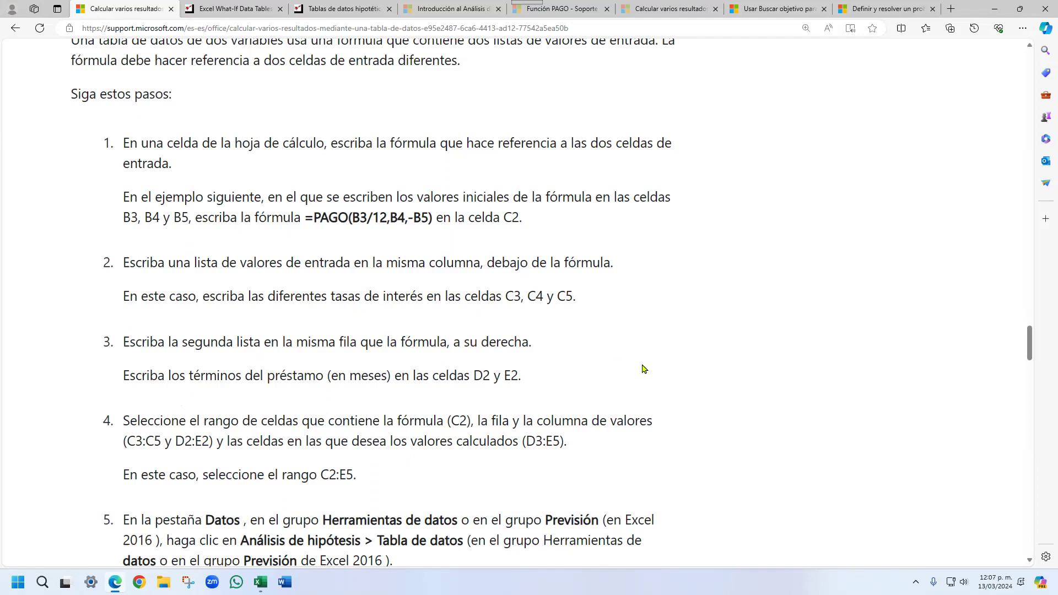
pyautogui.scroll(-3, 701, 357)
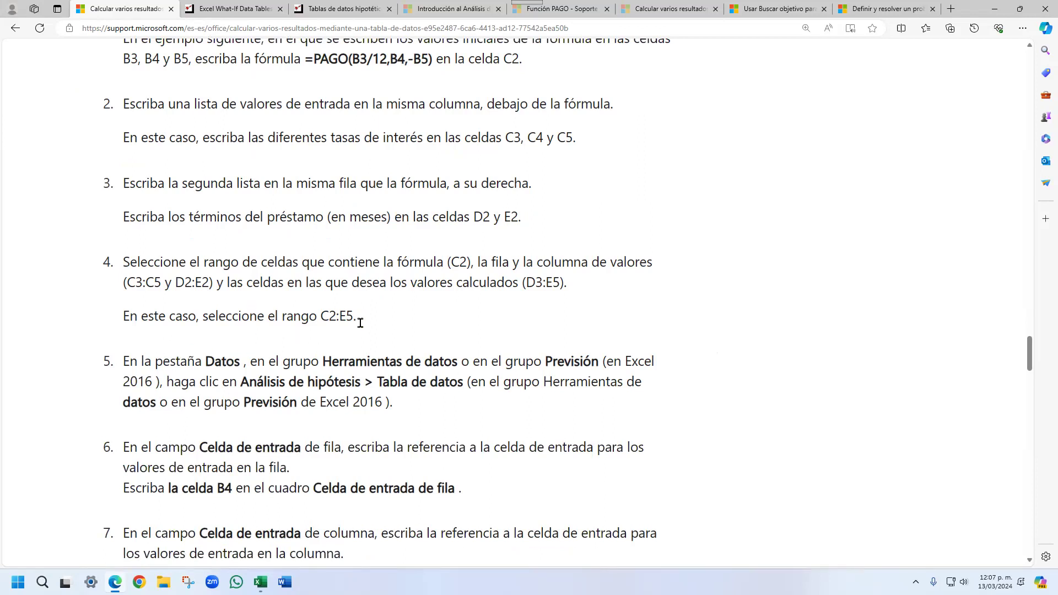
pyautogui.scroll(-1, 434, 314)
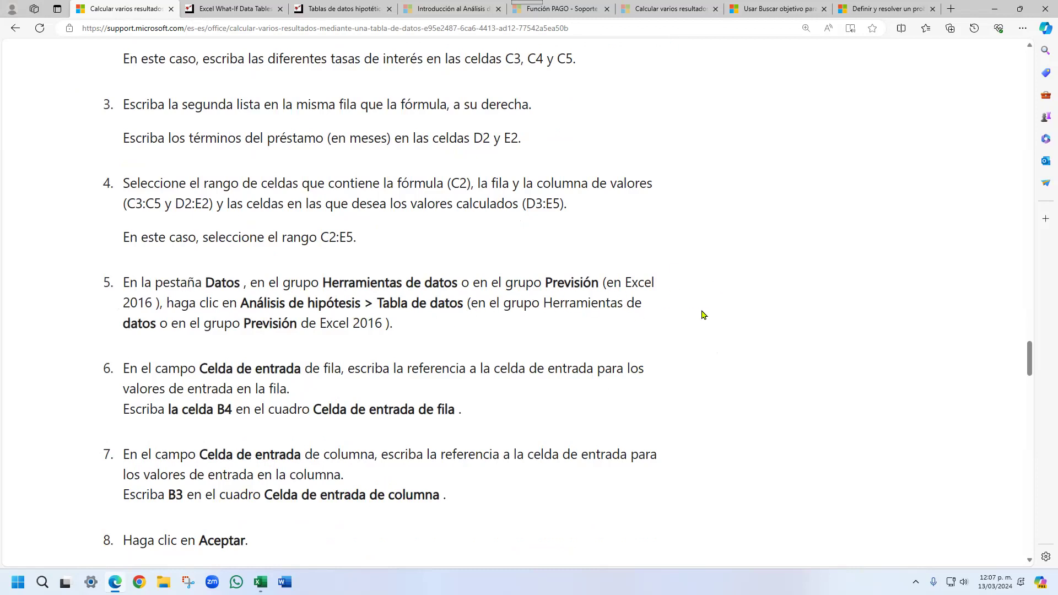
pyautogui.scroll(-3, 431, 327)
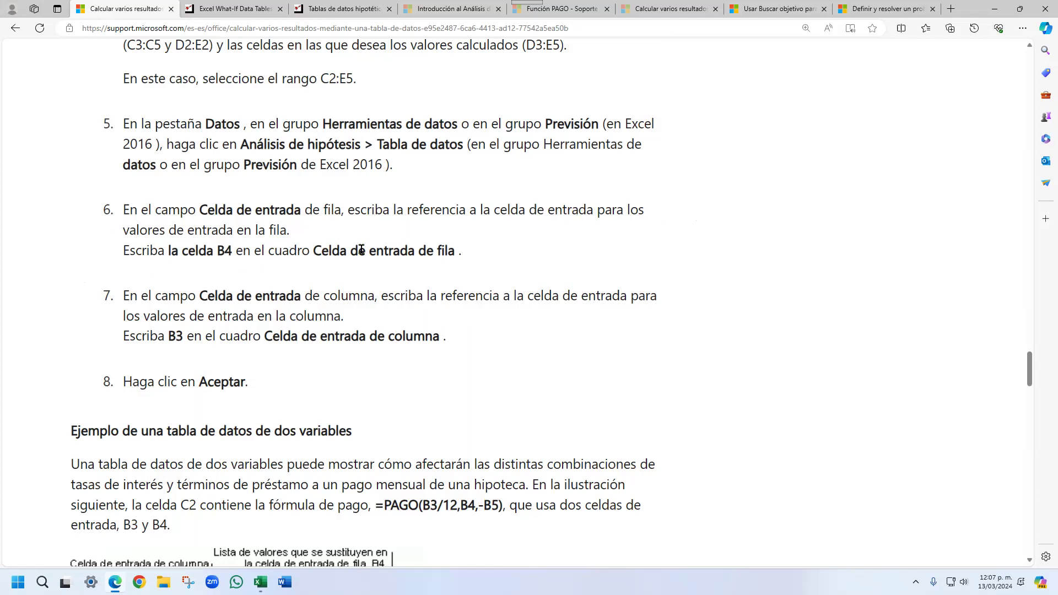
pyautogui.scroll(-1, 355, 299)
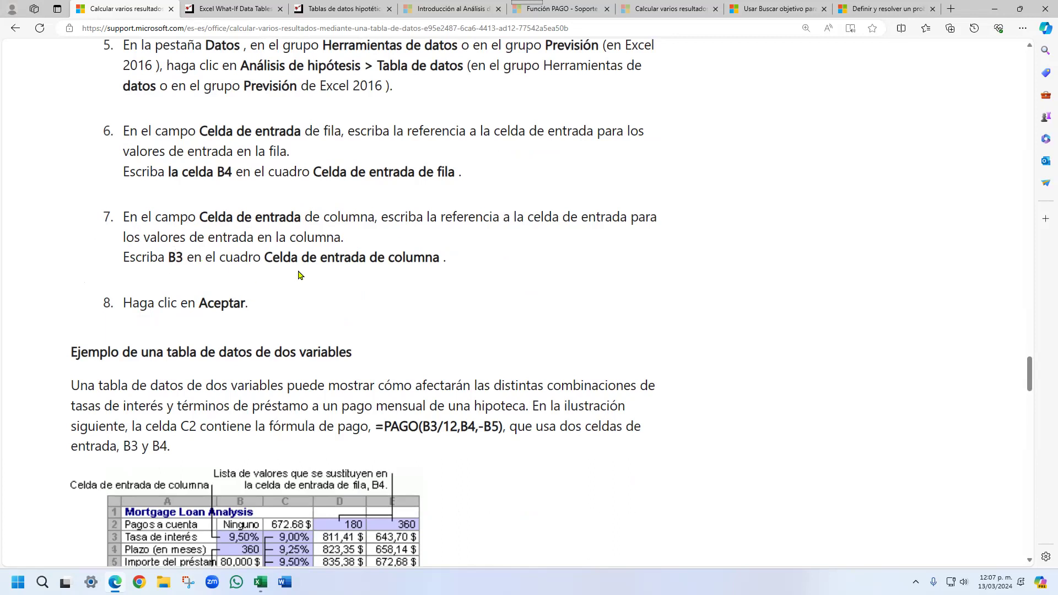
pyautogui.scroll(-1, 467, 254)
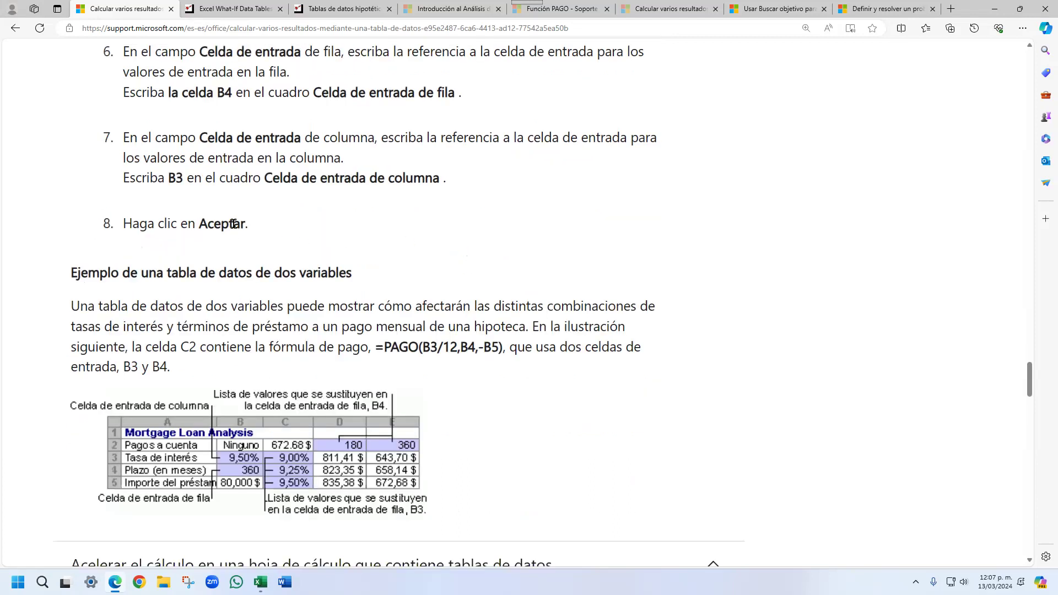
pyautogui.scroll(3, 486, 237)
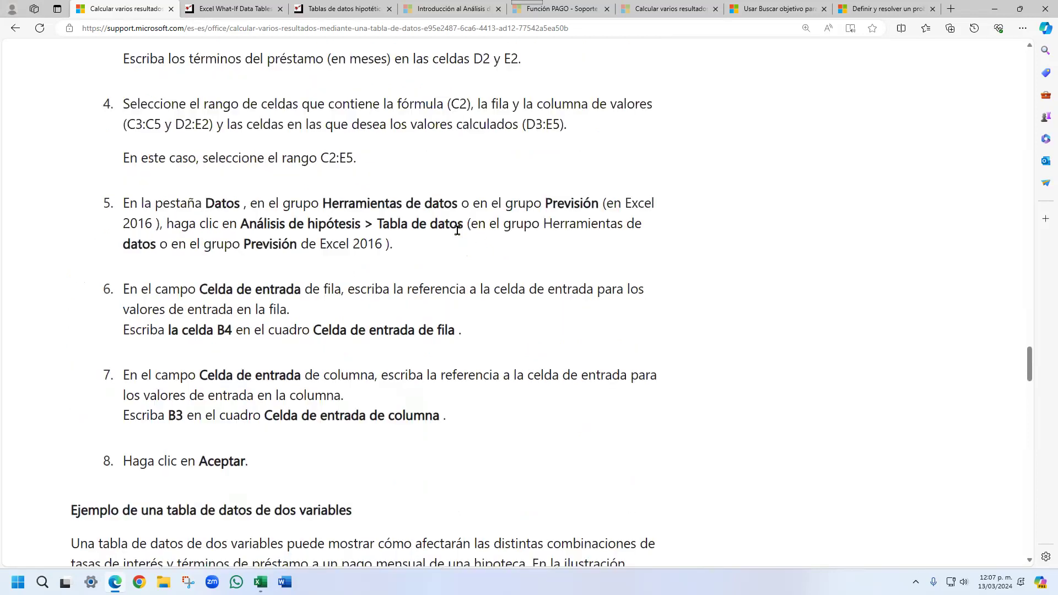
pyautogui.scroll(-3, 457, 230)
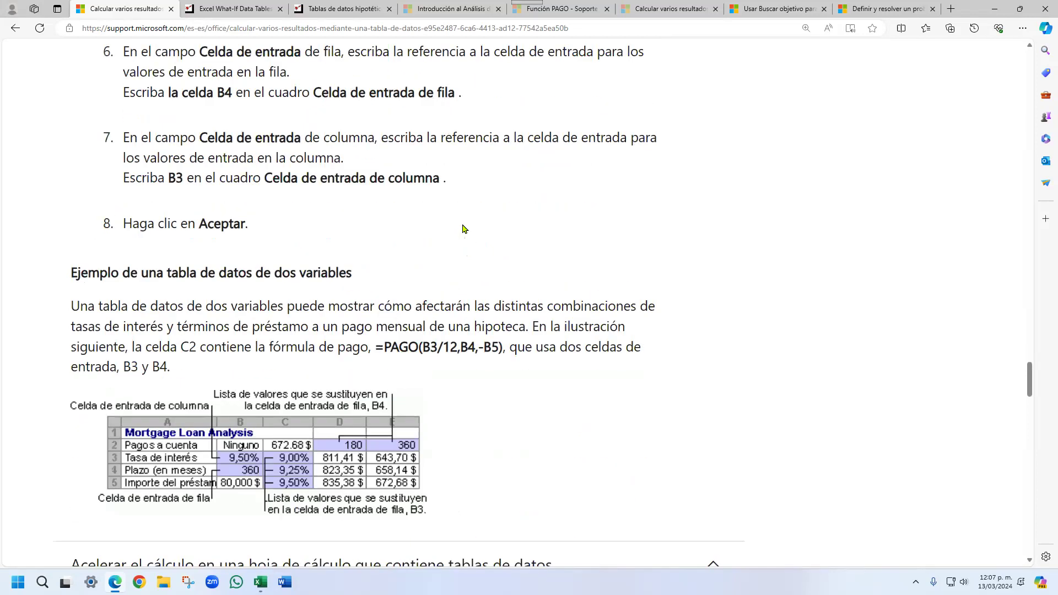
pyautogui.scroll(-1, 504, 251)
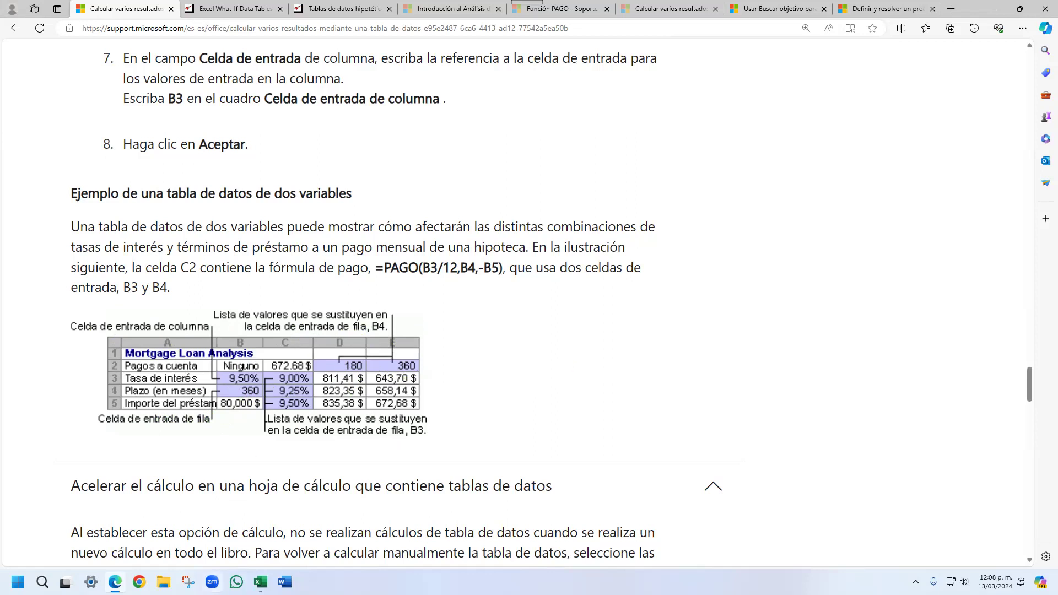
# Step: Switch to the Excel workbook, open the Ejemplo 2 sheet, and move the mortgage reference picture slightly up and to the right
pyautogui.click(260, 582)
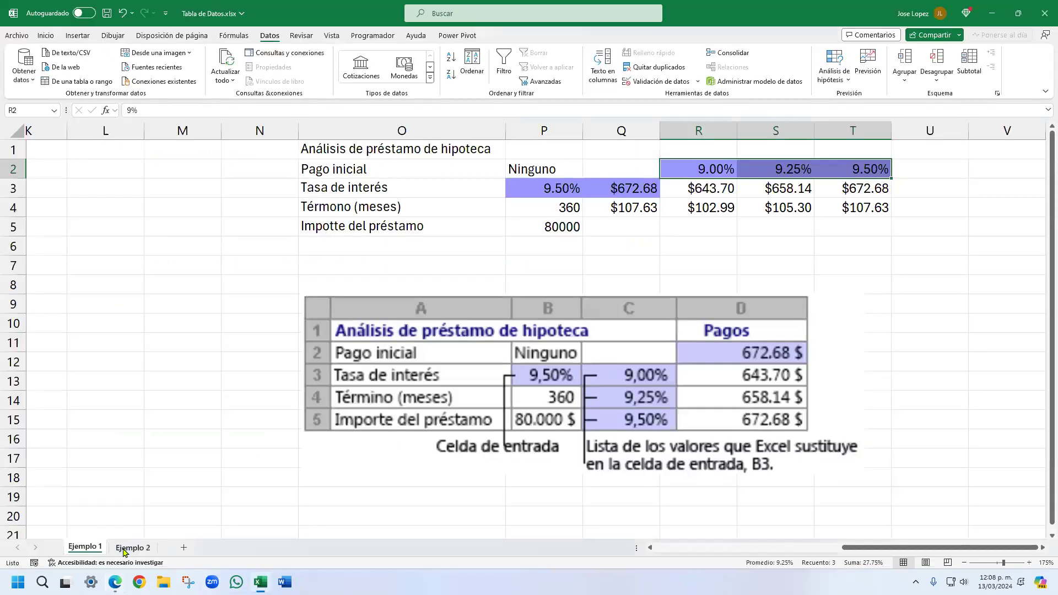
pyautogui.click(123, 548)
pyautogui.click(336, 193)
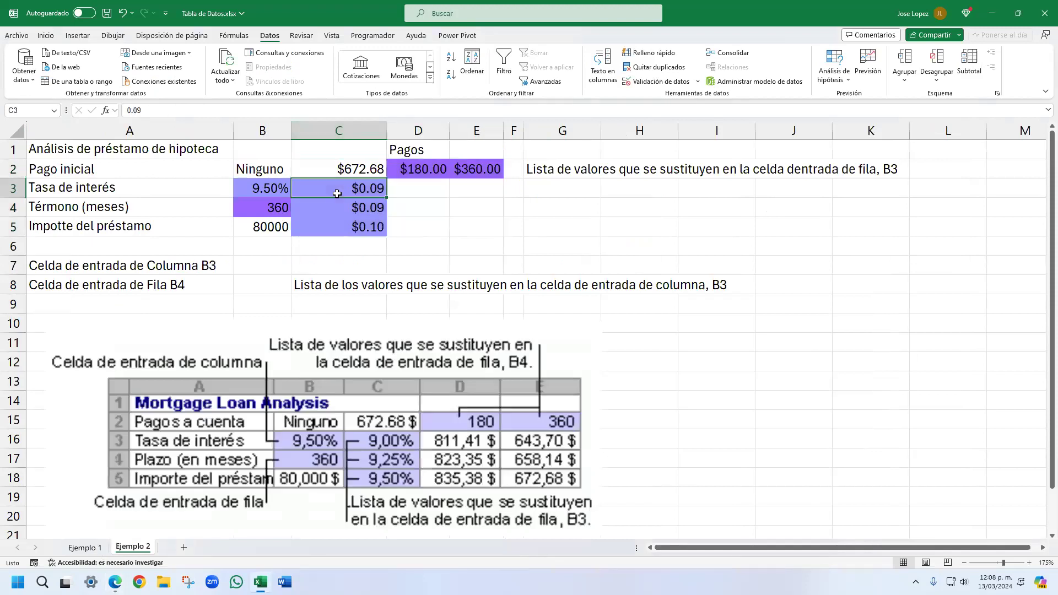
pyautogui.moveTo(330, 420)
pyautogui.mouseDown()
pyautogui.moveTo(358, 416)
pyautogui.moveTo(361, 404)
pyautogui.moveTo(348, 410)
pyautogui.mouseUp()
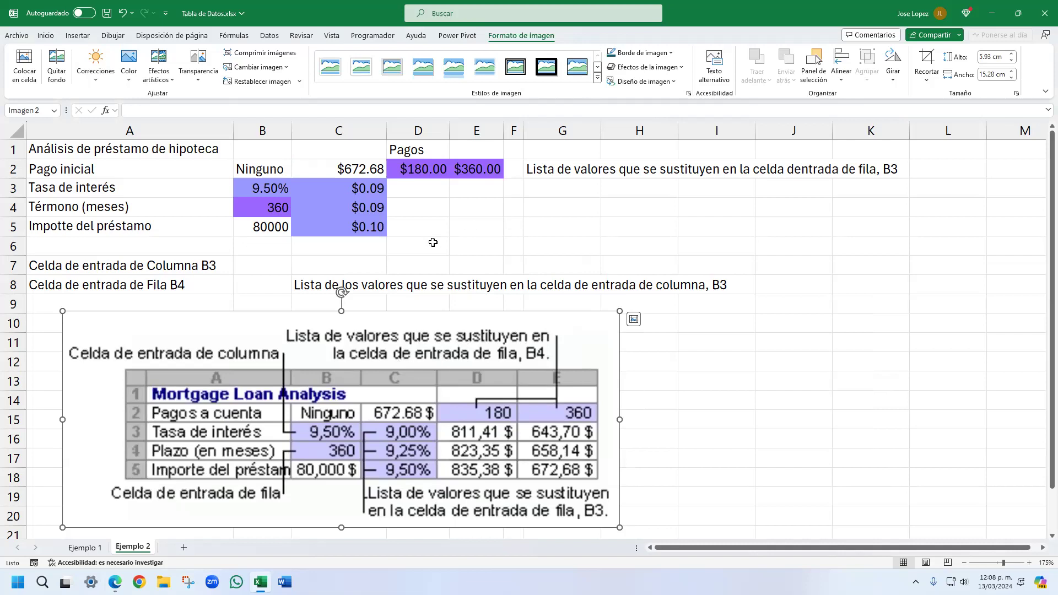
# Step: Format the interest rates in C3:C5 as percentages with two decimal places
pyautogui.moveTo(369, 188); pyautogui.dragTo(369, 228)
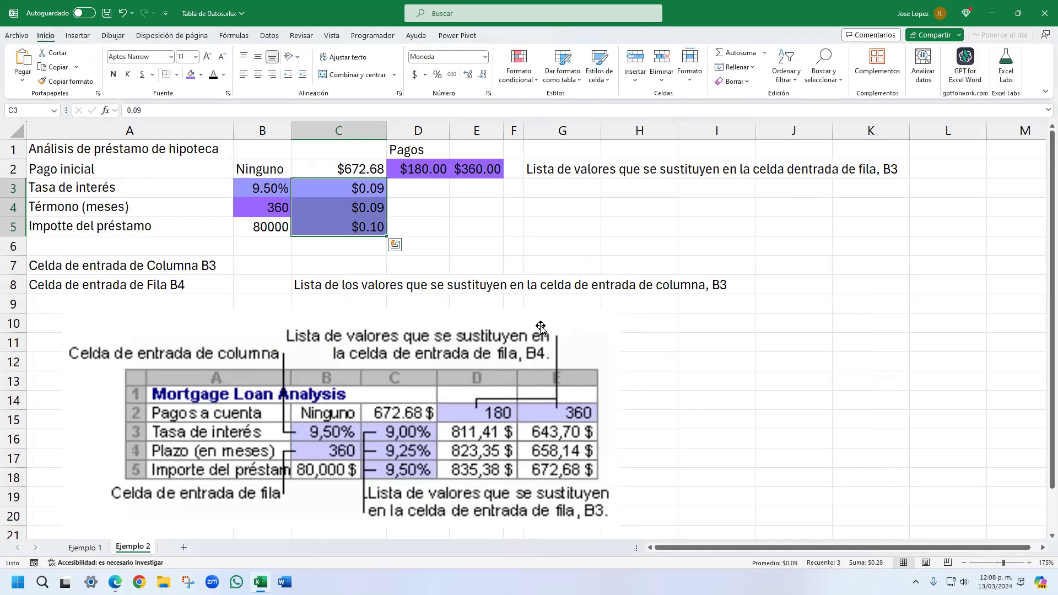
pyautogui.hotkey('ctrl', 'shift', '5')
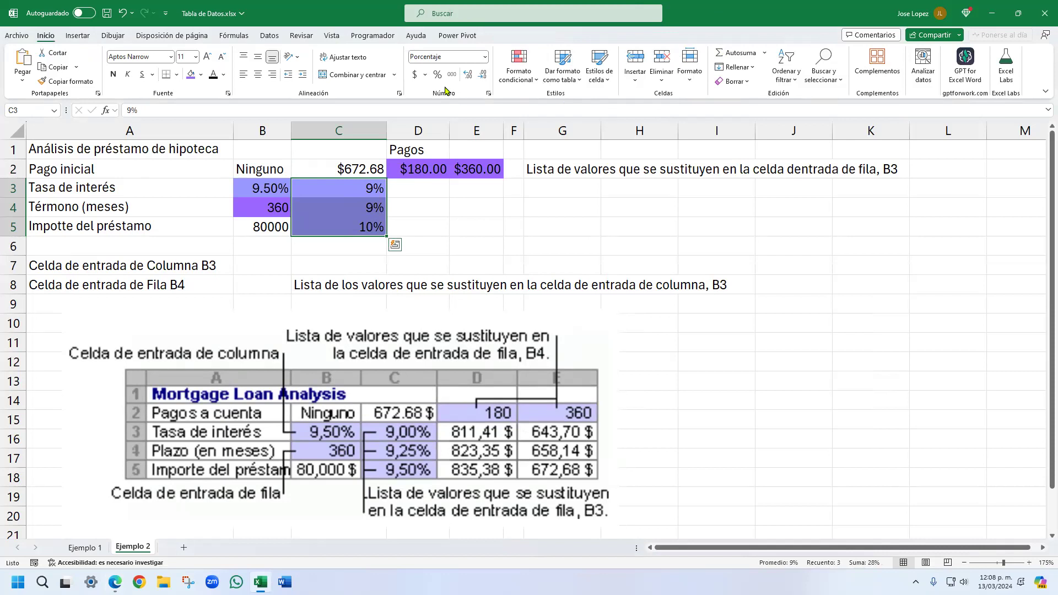
pyautogui.click(467, 75)
pyautogui.click(467, 75)
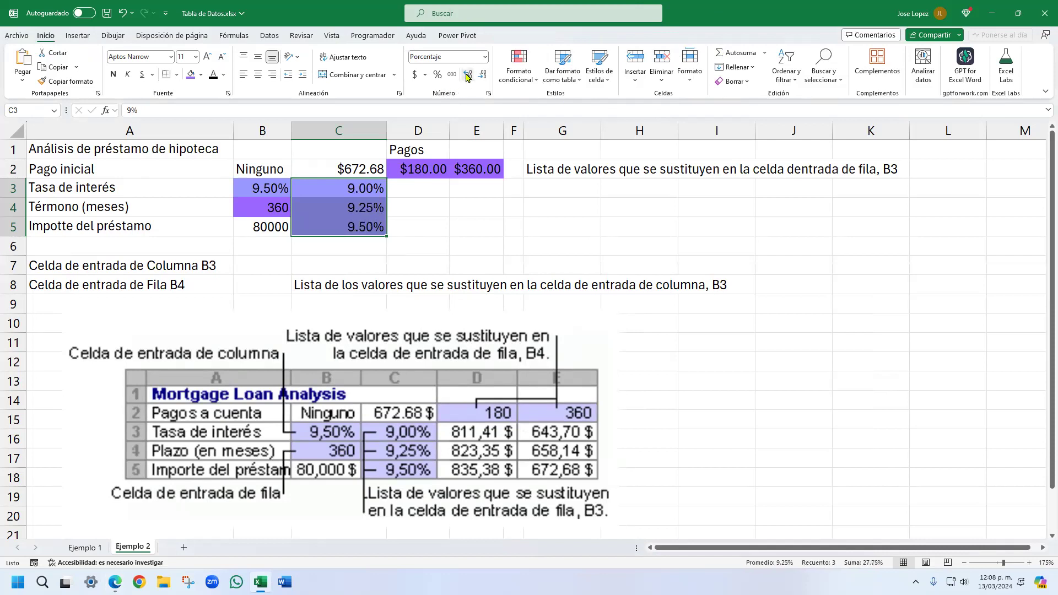
# Step: Examine the PAGO formula in C2 and the input cells it refers to, leaving it unedited
pyautogui.click(377, 210)
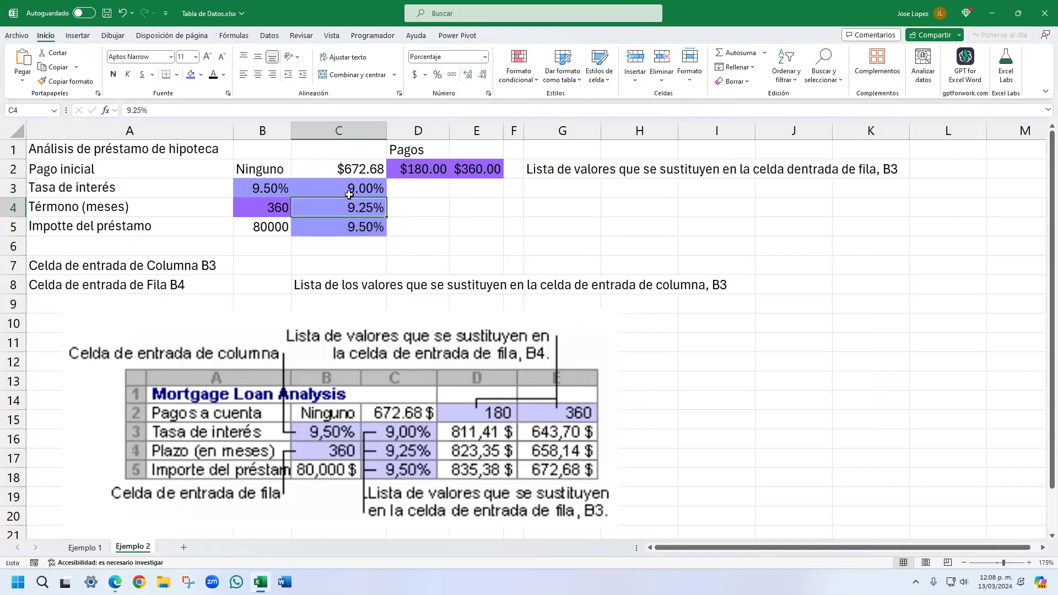
pyautogui.click(355, 169)
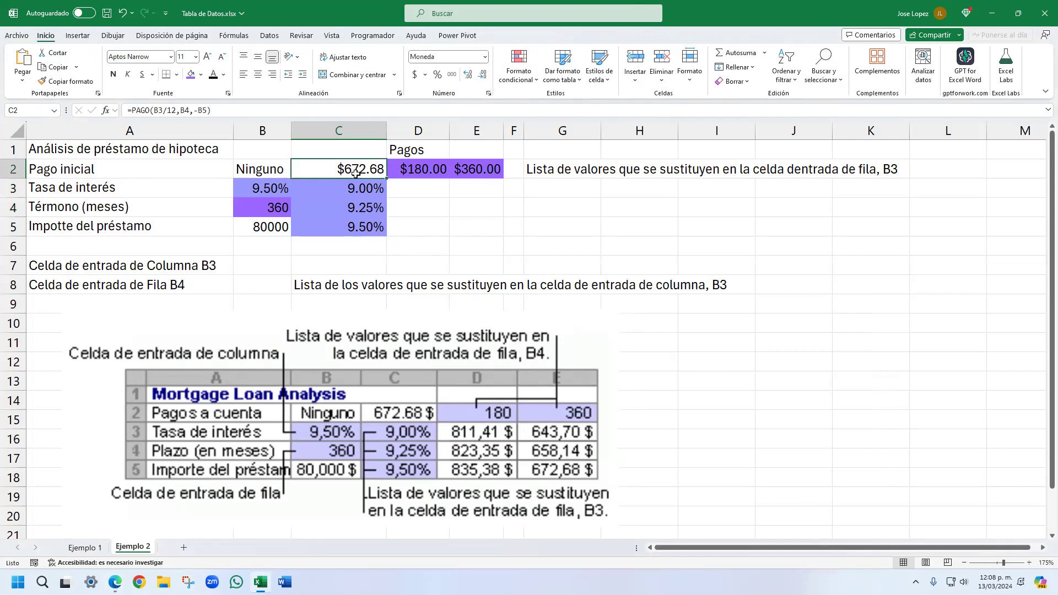
pyautogui.doubleClick(356, 172)
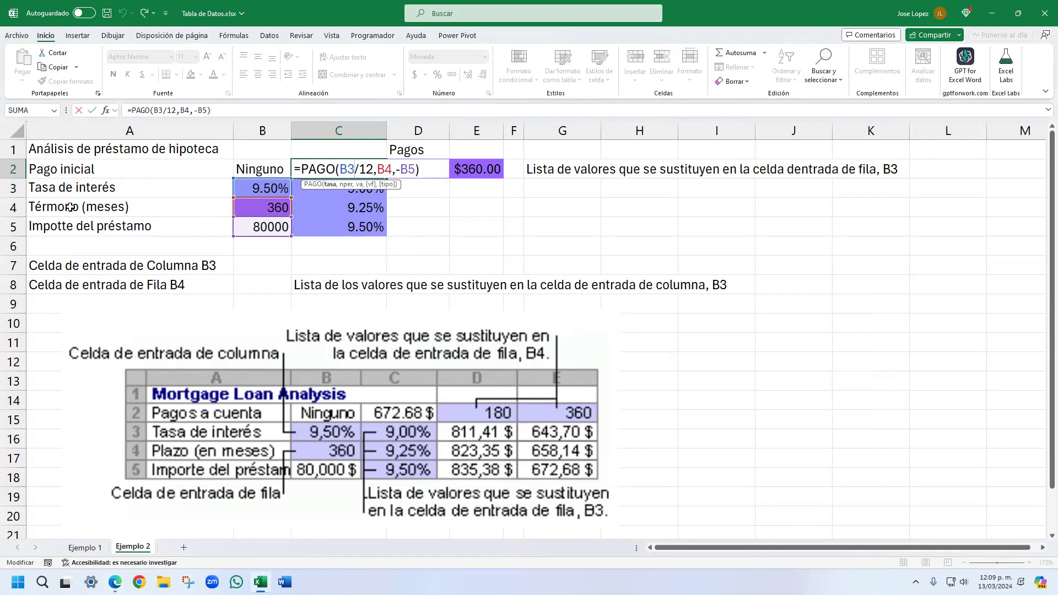
pyautogui.press('Escape')
# Step: Correct the spelling of the label in A4 to "Término (meses)"
pyautogui.click(51, 210)
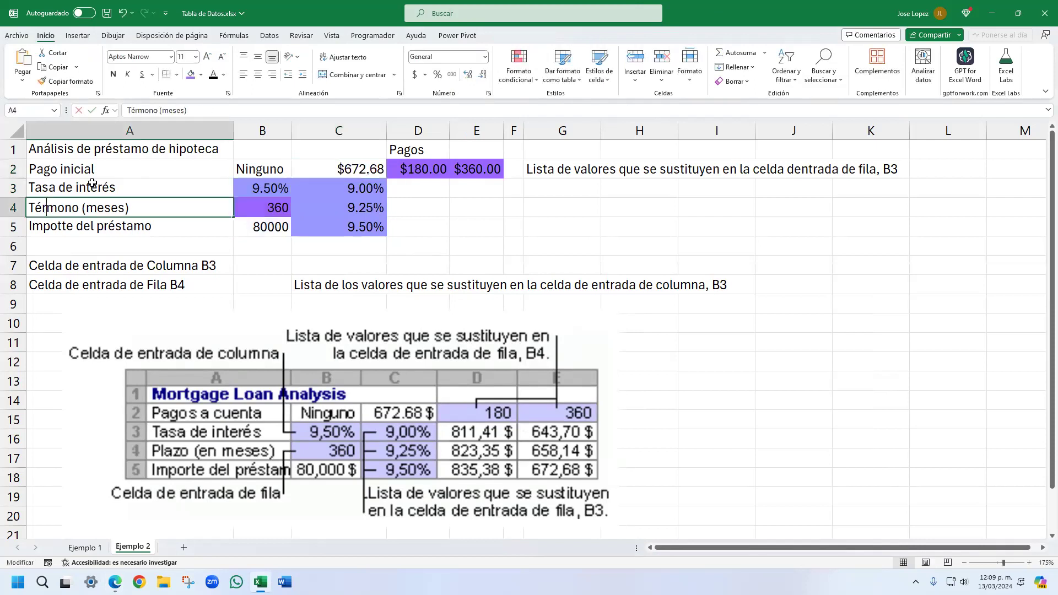
pyautogui.click(149, 111)
pyautogui.press('BackSpace')
pyautogui.write('i')
pyautogui.press('Return')
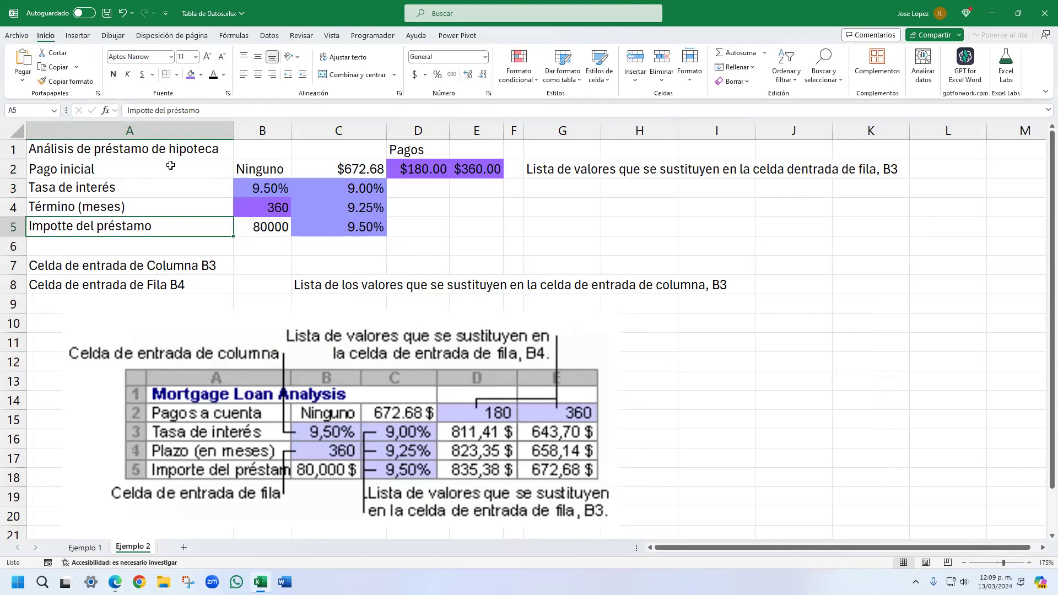
# Step: Check the loan amount in B5 against the arguments of the payment formula in C2
pyautogui.click(277, 230)
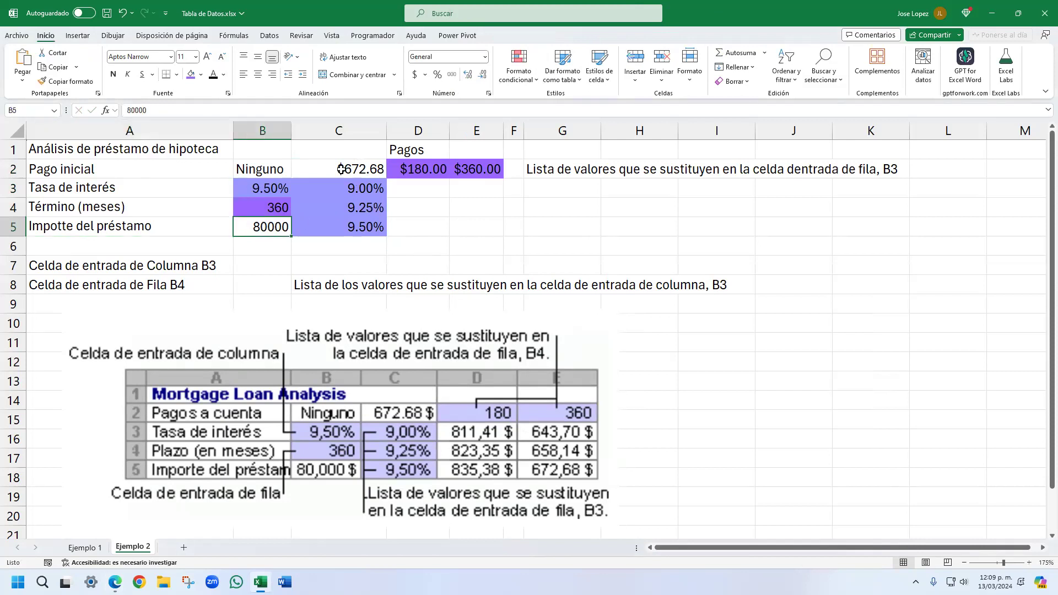
pyautogui.doubleClick(341, 170)
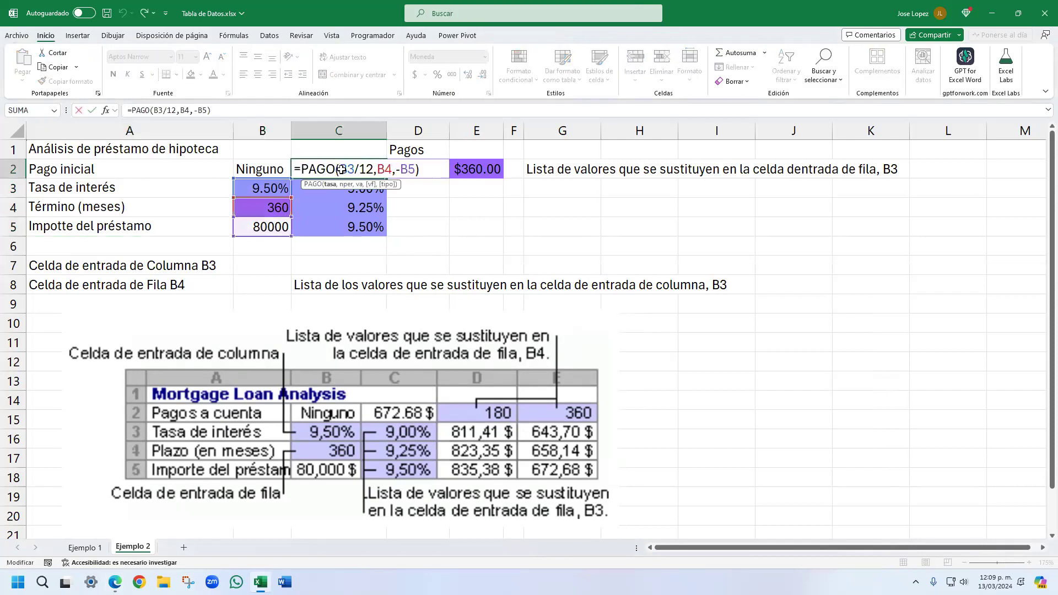
pyautogui.press('Escape')
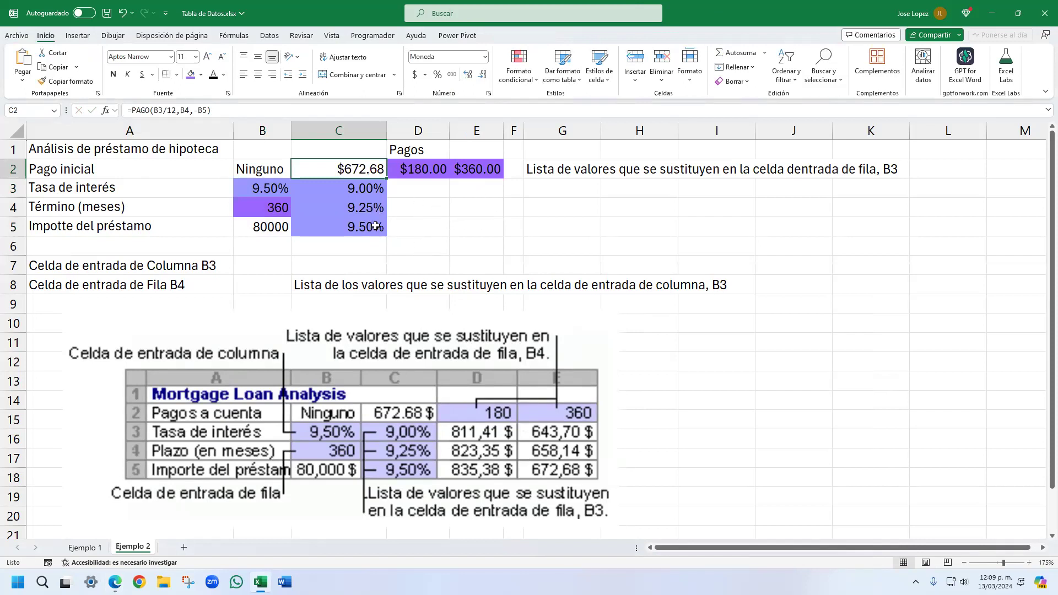
# Step: Examine how column C and row 2 intersect at the formula cell C2, the range C2:E5, and the rates in C3:C5
pyautogui.click(351, 121)
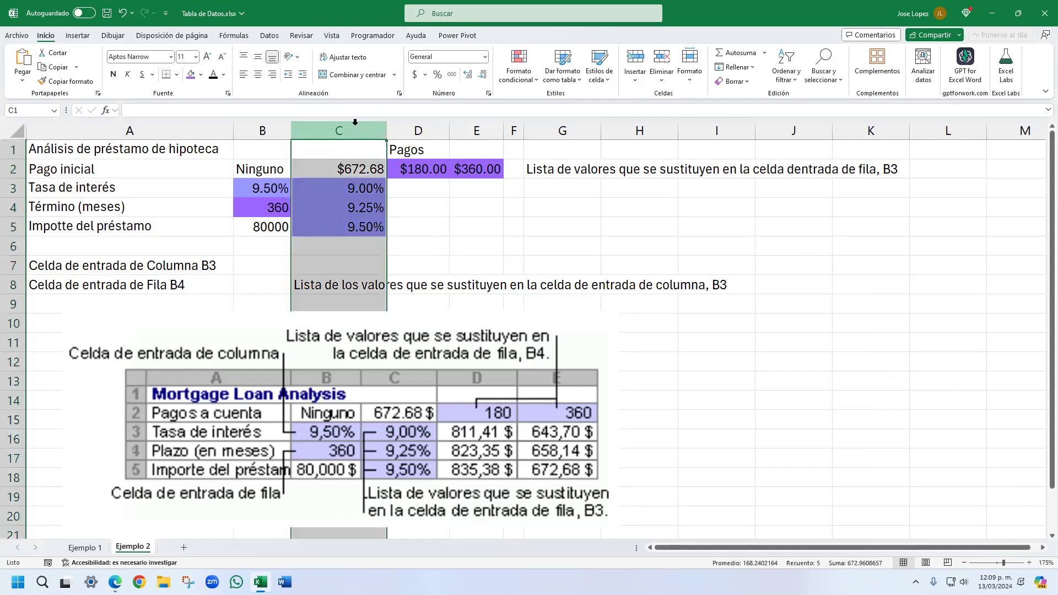
pyautogui.keyDown('ctrl'); pyautogui.click(14, 169); pyautogui.keyUp('ctrl')
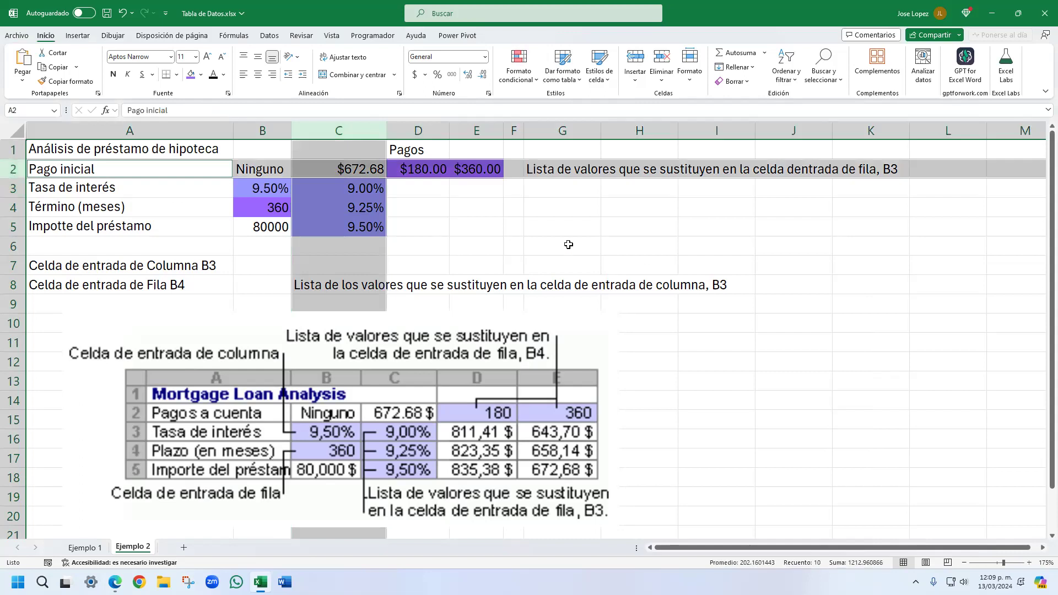
pyautogui.click(466, 213)
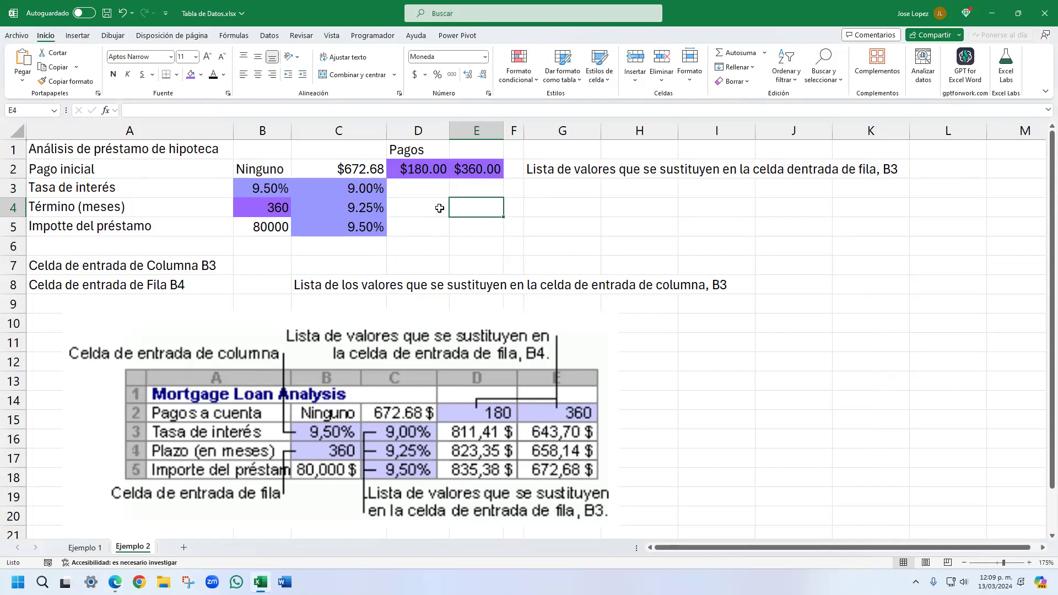
pyautogui.click(356, 171)
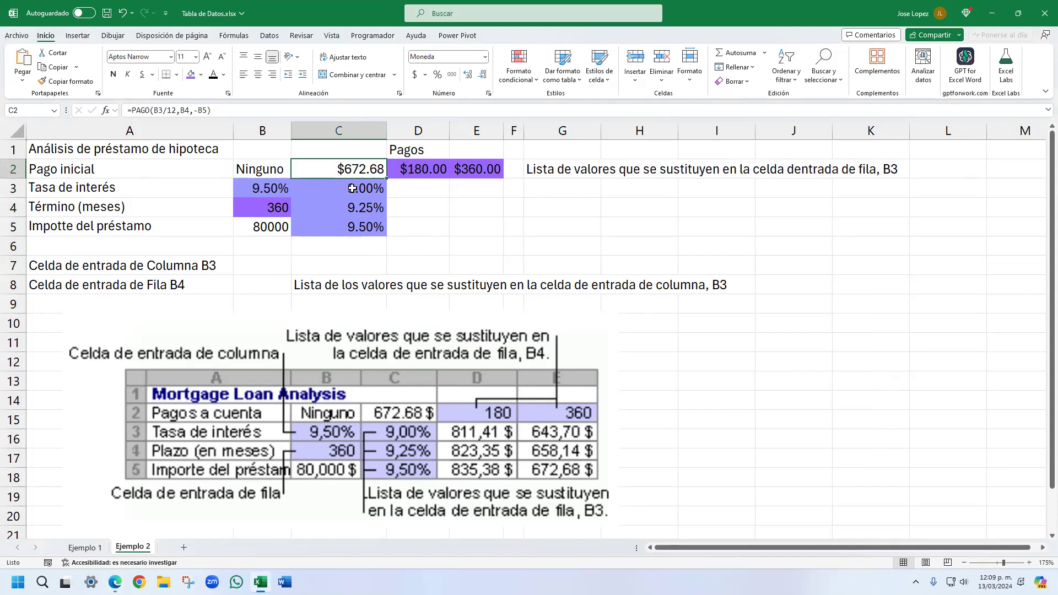
pyautogui.click(348, 131)
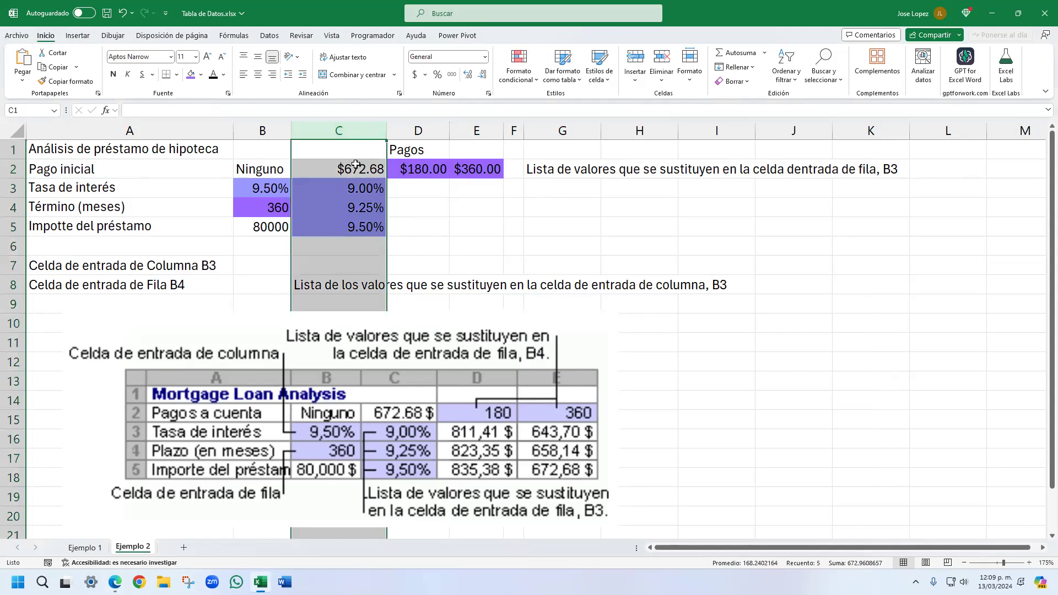
pyautogui.click(12, 169)
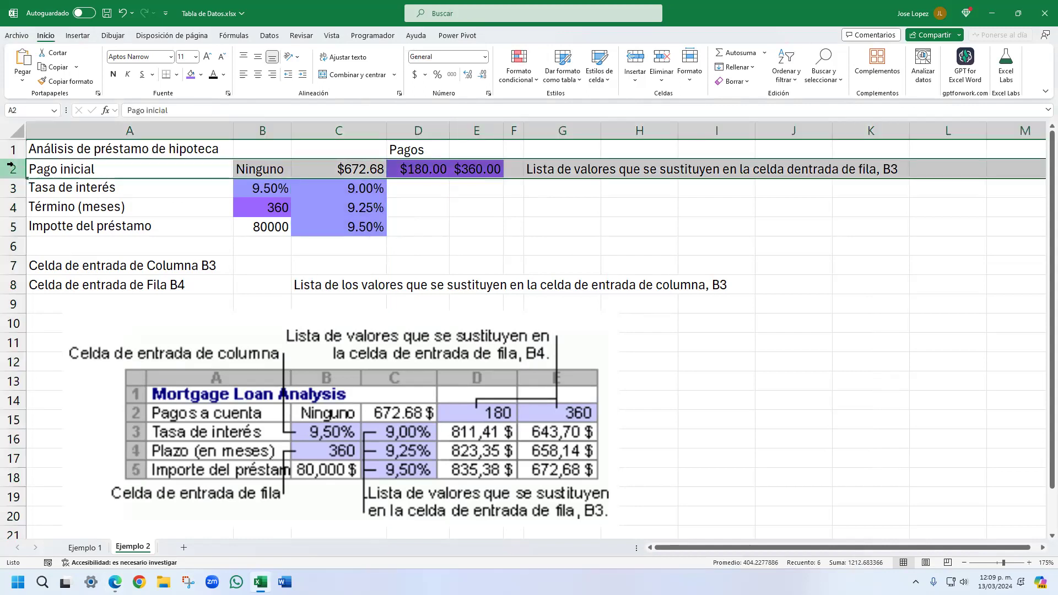
pyautogui.click(512, 212)
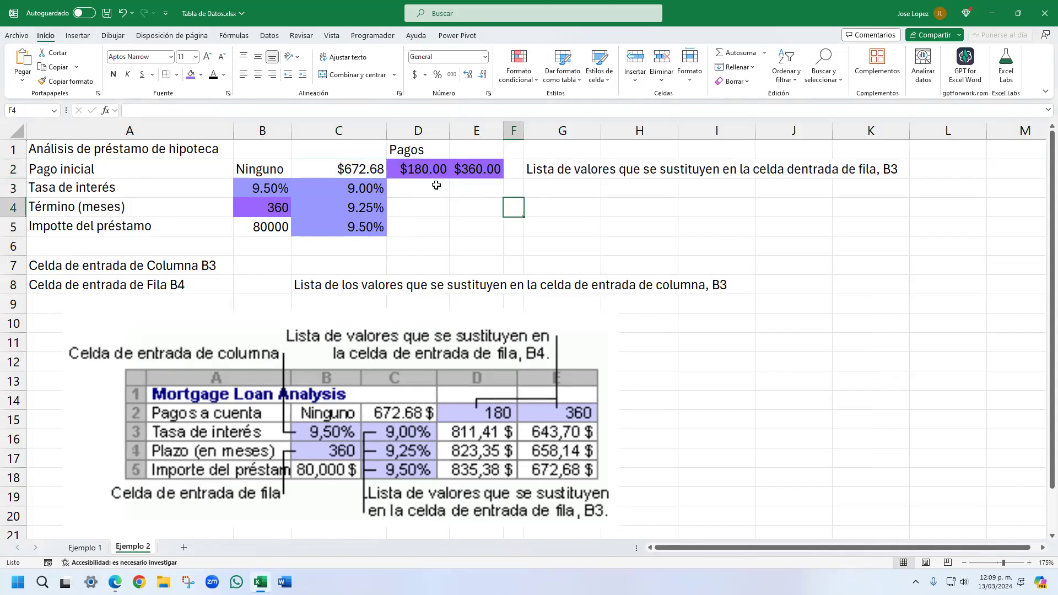
pyautogui.moveTo(355, 168); pyautogui.dragTo(459, 229)
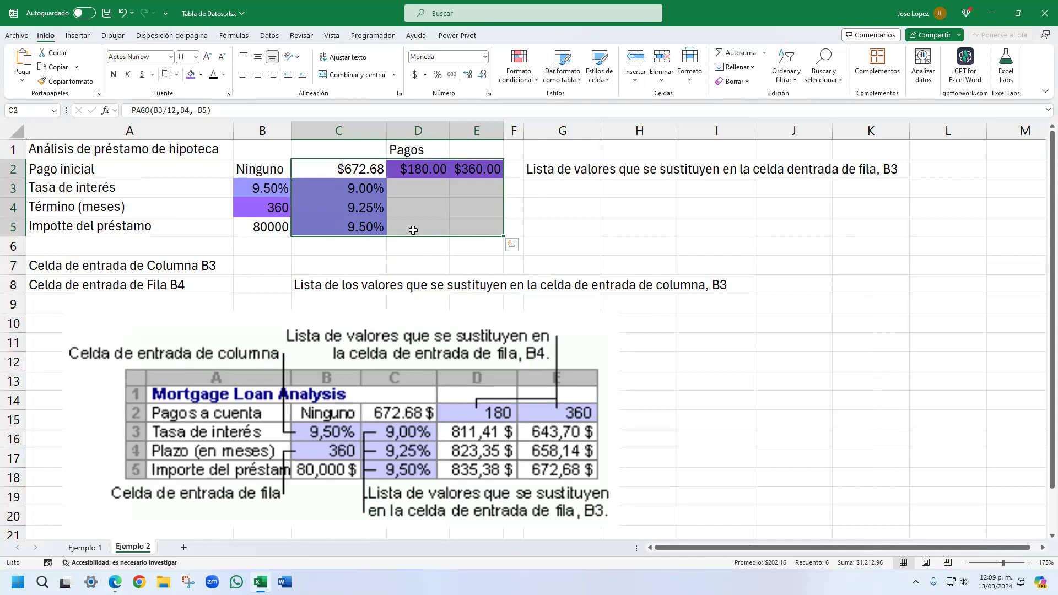
pyautogui.click(355, 124)
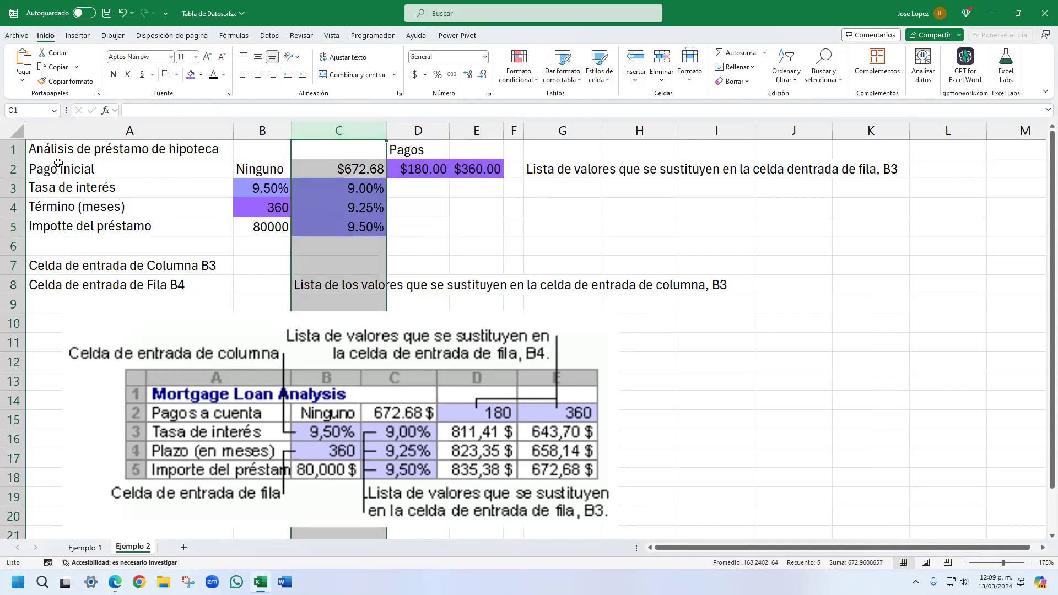
pyautogui.keyDown('ctrl'); pyautogui.click(8, 168); pyautogui.keyUp('ctrl')
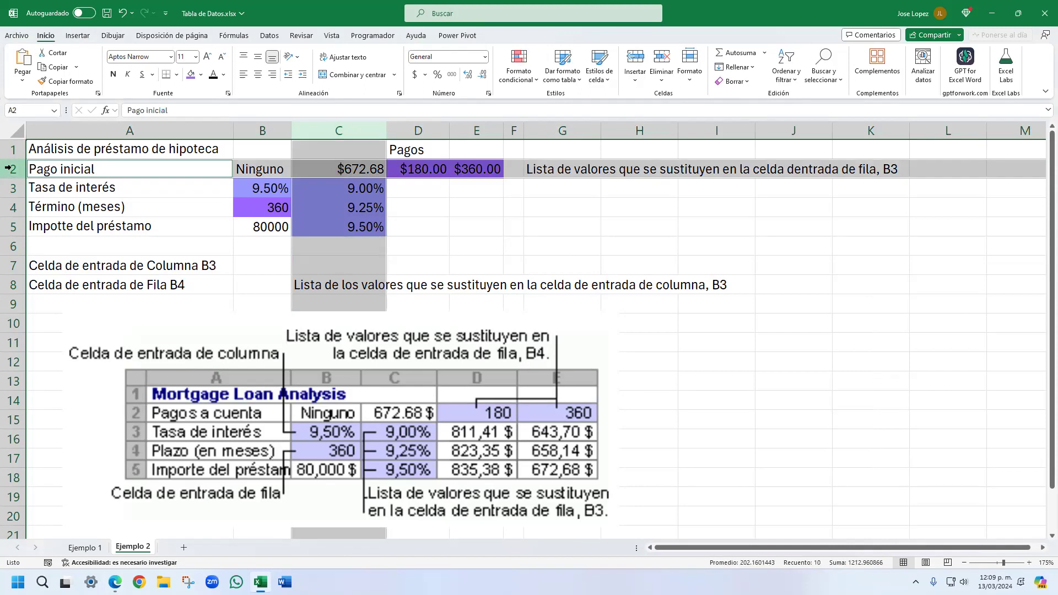
pyautogui.click(483, 203)
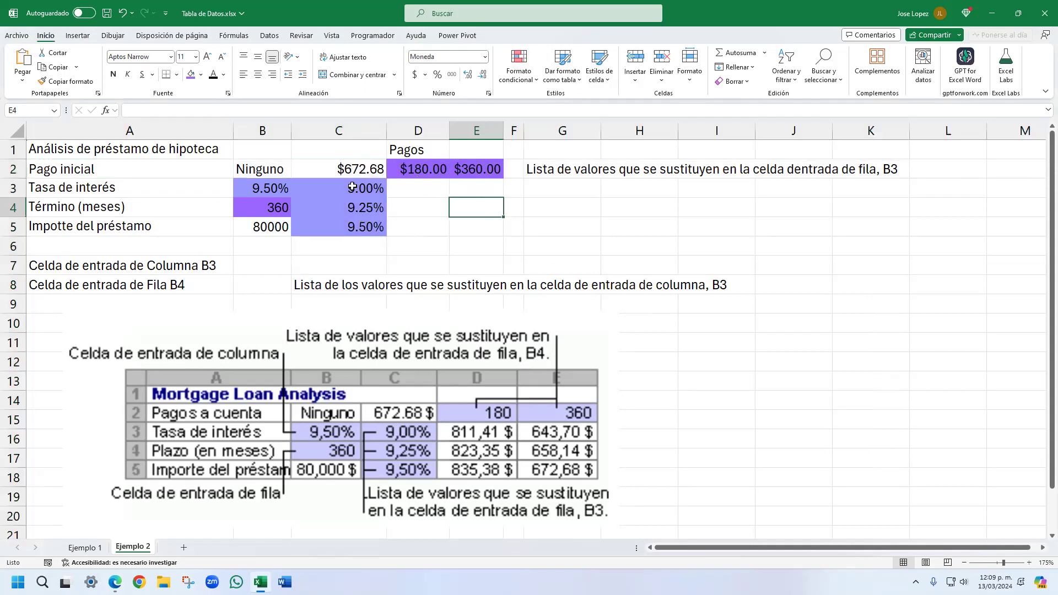
pyautogui.click(353, 207)
pyautogui.click(358, 224)
pyautogui.click(369, 191)
# Step: Format the loan terms in D2:E2 as plain numbers without decimal places
pyautogui.click(417, 168)
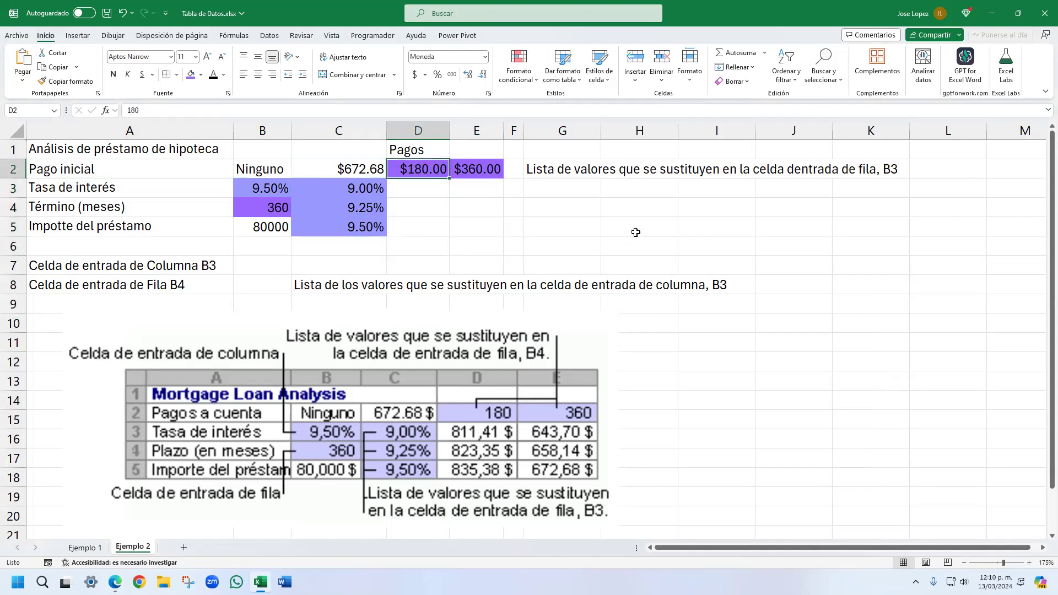
pyautogui.hotkey('shift', 'Right')
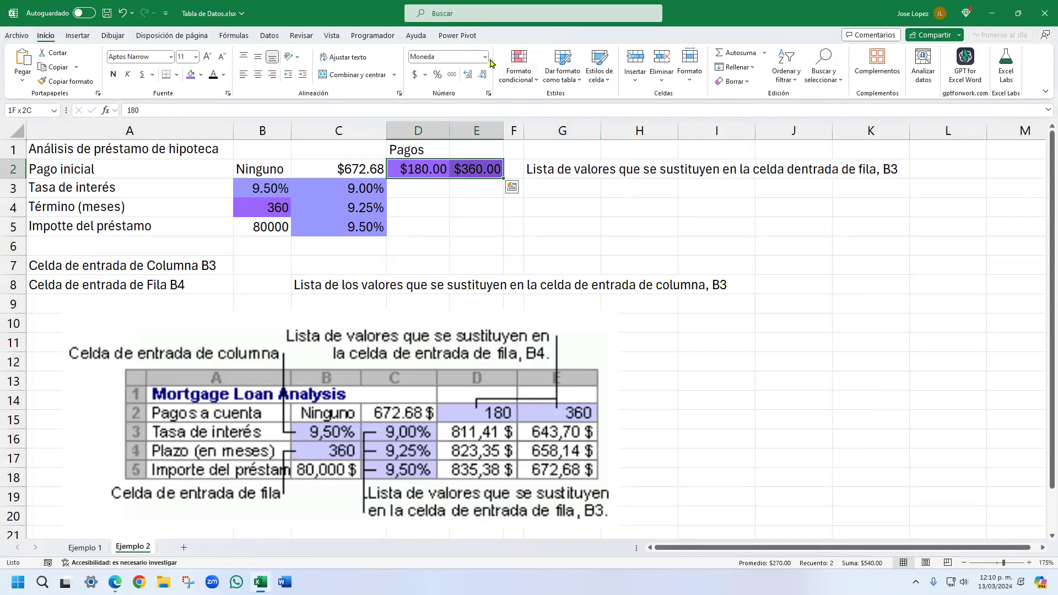
pyautogui.hotkey('ctrl', 'shift', '1')
pyautogui.click(485, 76)
pyautogui.click(484, 76)
# Step: Review how each term in D2:E2 combines with each interest rate in C3:C5
pyautogui.click(417, 165)
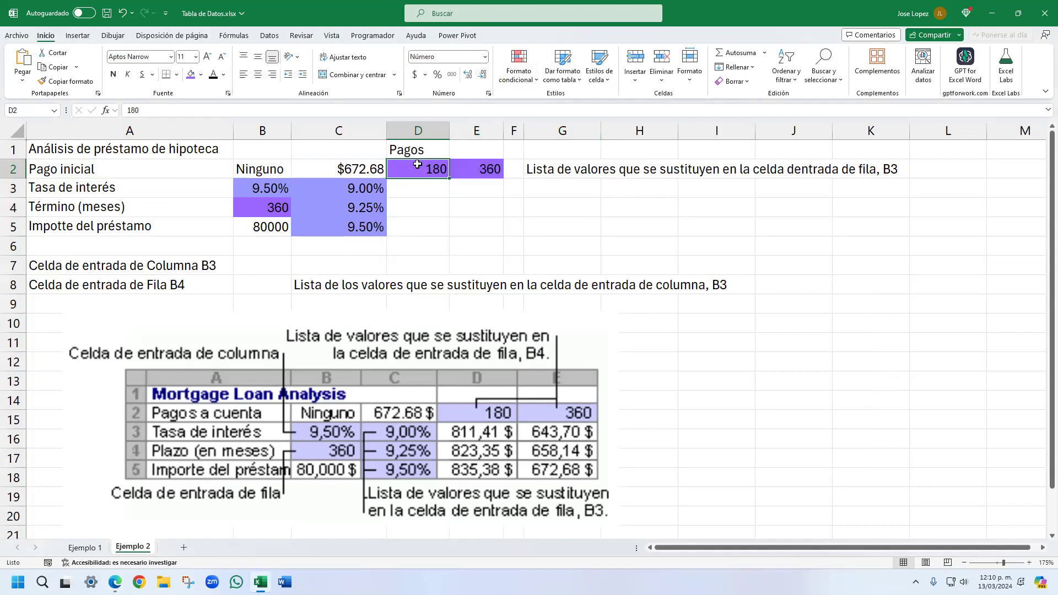
pyautogui.click(484, 169)
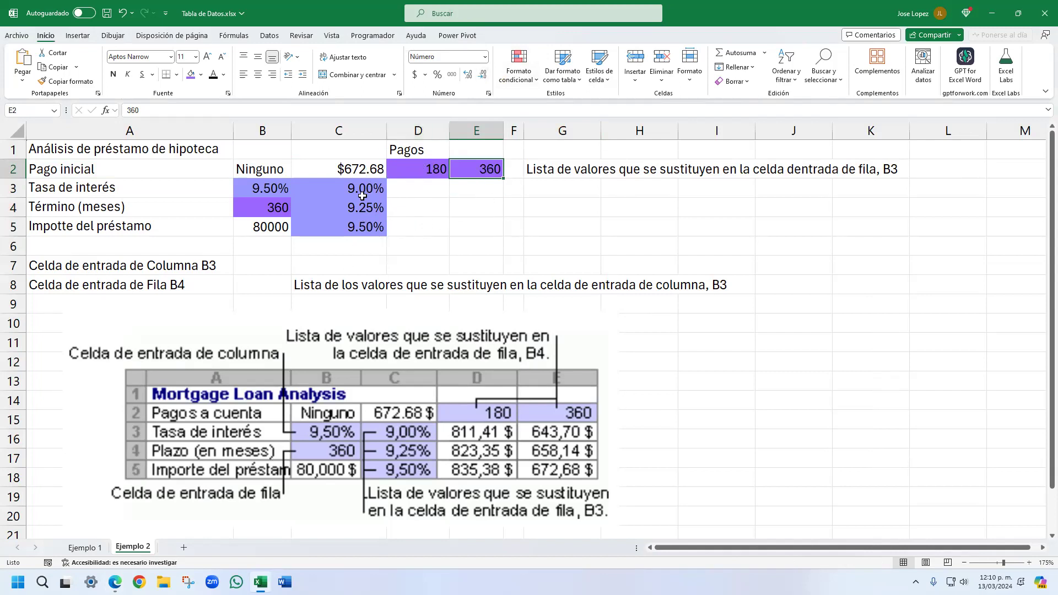
pyautogui.click(429, 171)
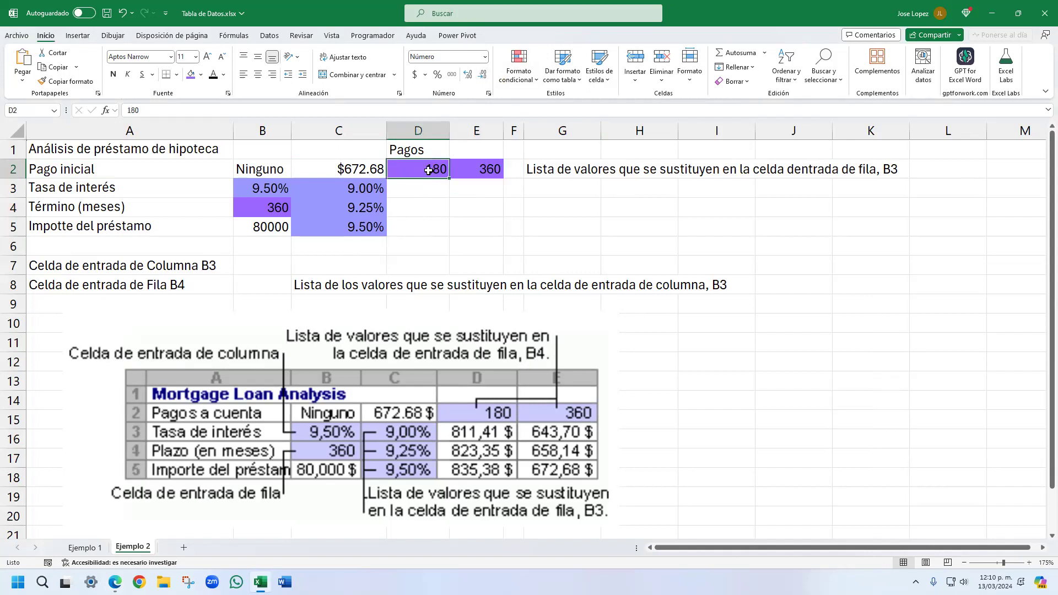
pyautogui.click(350, 207)
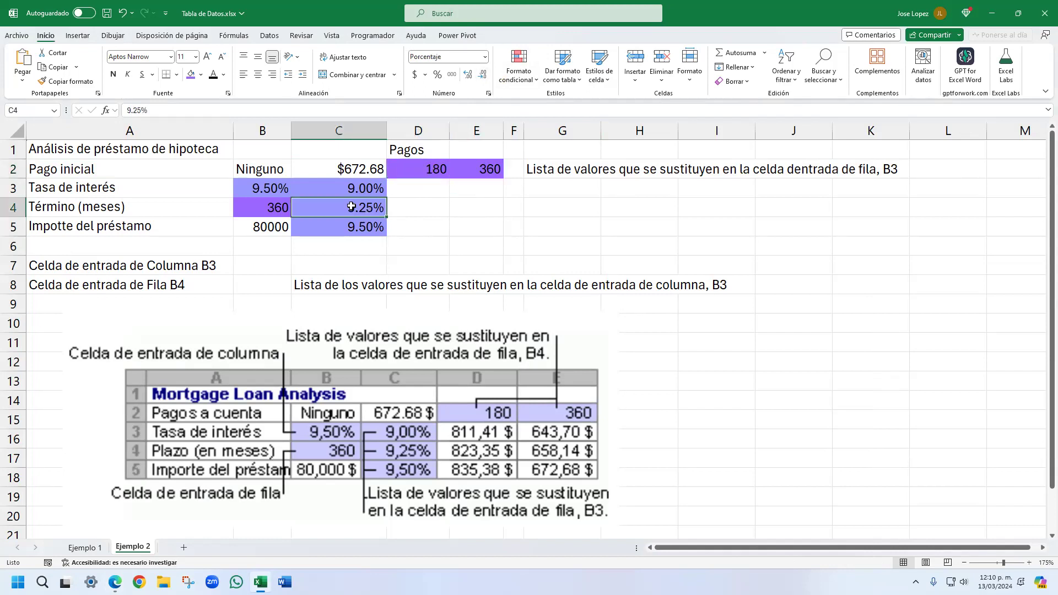
pyautogui.click(425, 170)
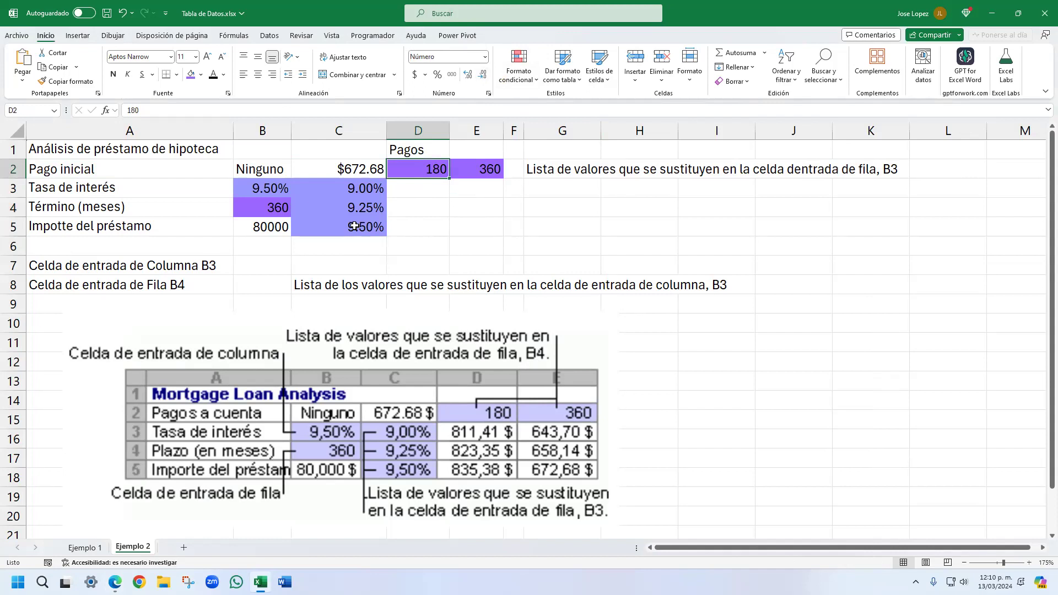
pyautogui.click(354, 226)
pyautogui.click(424, 168)
pyautogui.click(355, 190)
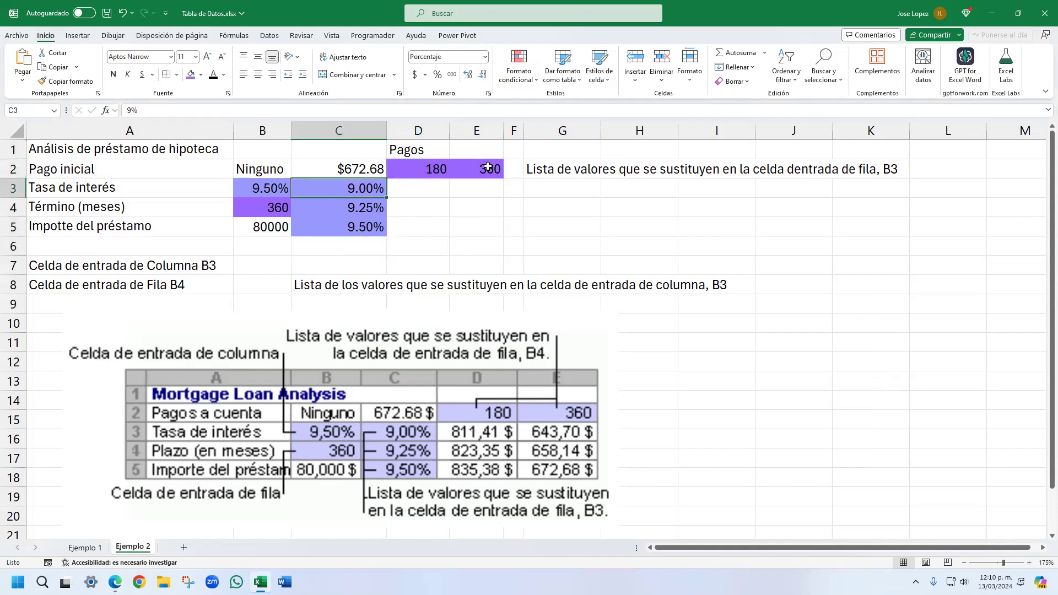
pyautogui.click(347, 207)
pyautogui.click(473, 170)
pyautogui.click(353, 229)
pyautogui.click(454, 175)
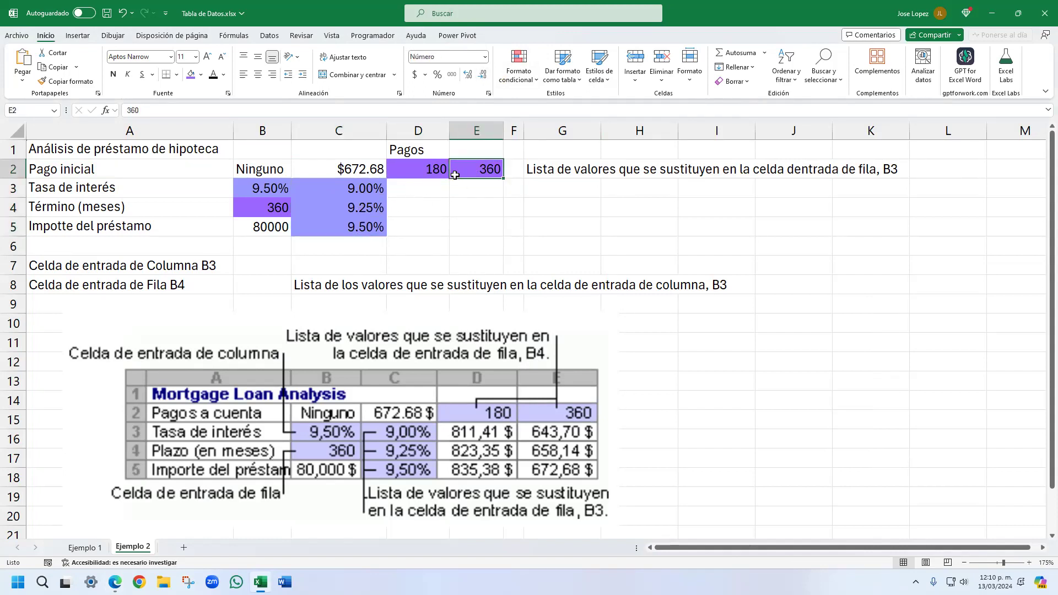
# Step: Create a two-variable data table over C2:E5 with B4 as the row input cell and B3 as the column input cell
pyautogui.moveTo(359, 165); pyautogui.dragTo(474, 220)
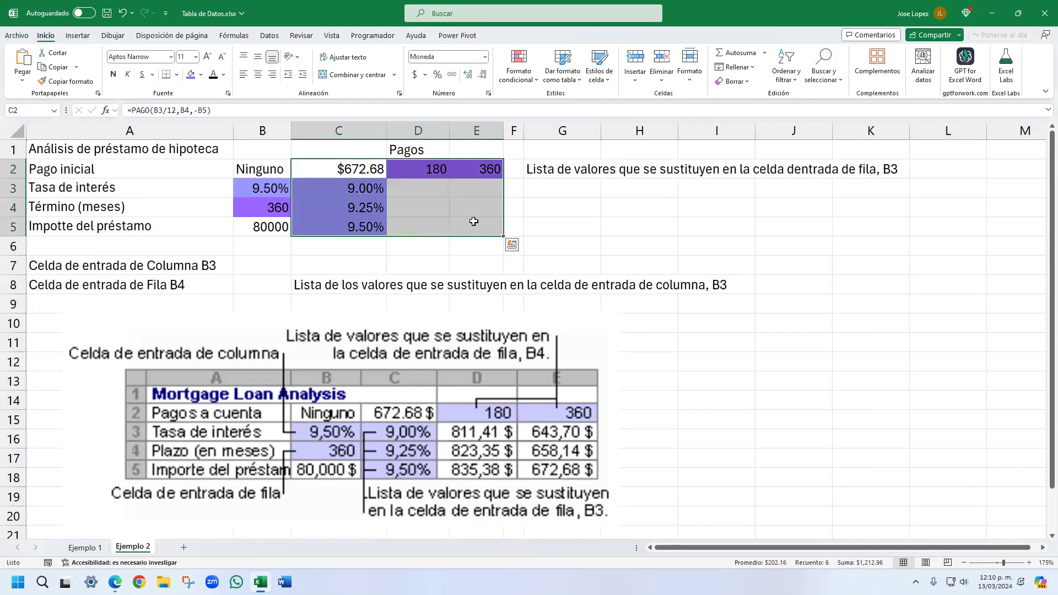
pyautogui.click(269, 36)
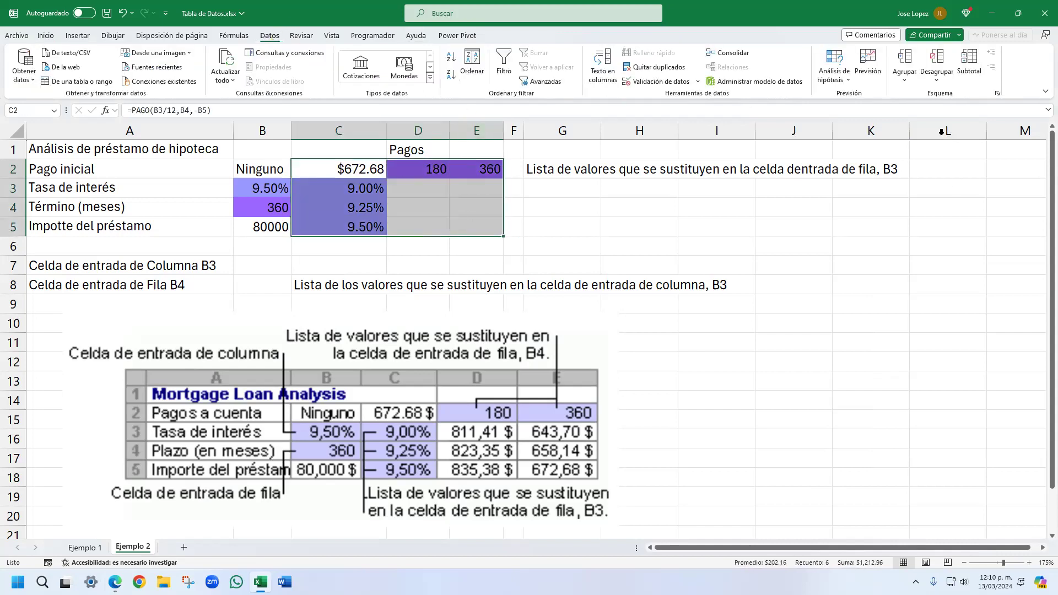
pyautogui.click(839, 82)
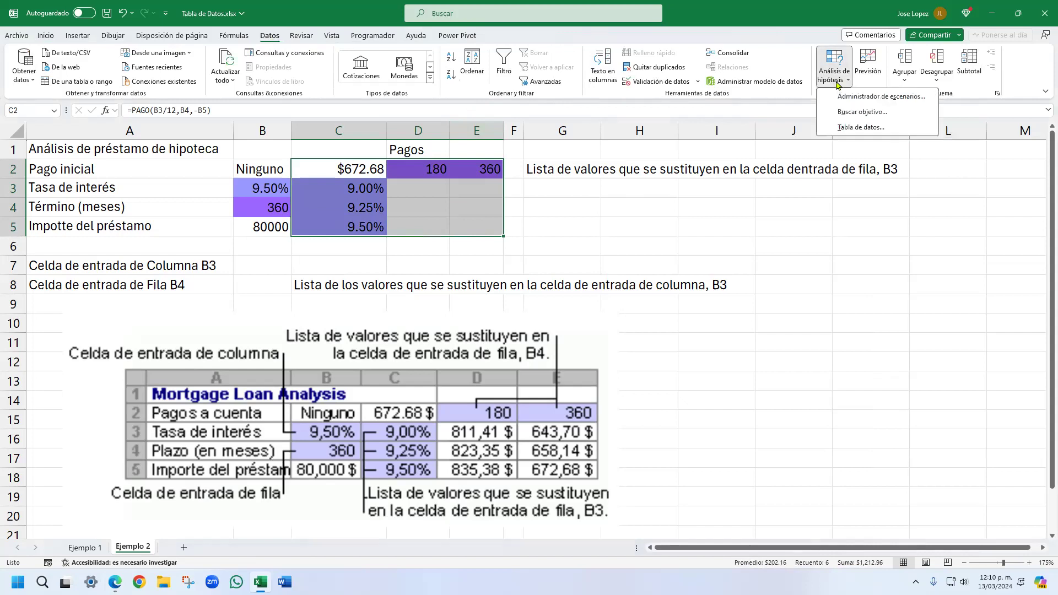
pyautogui.click(860, 128)
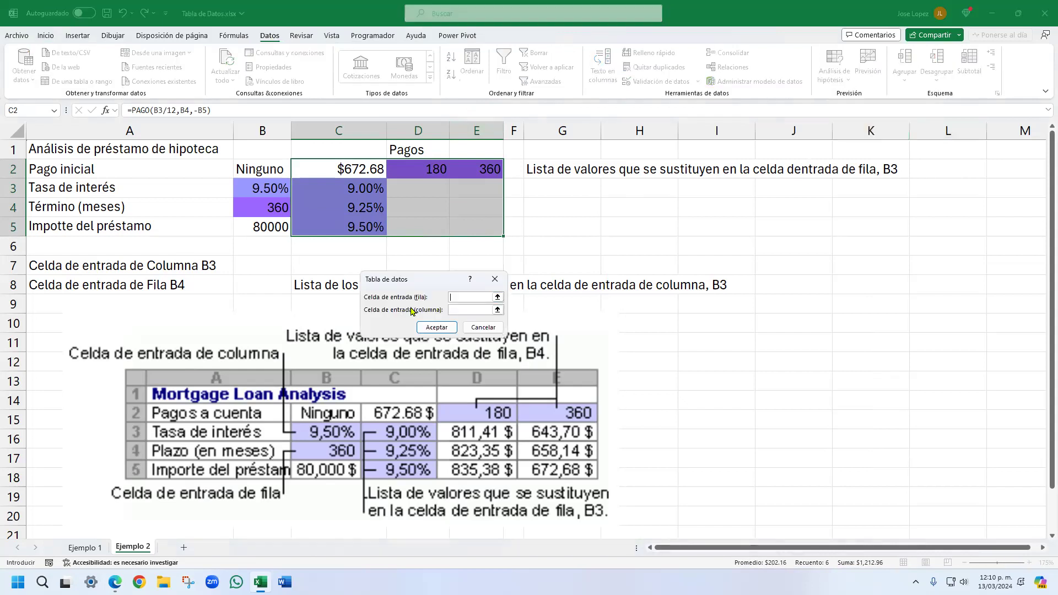
pyautogui.moveTo(425, 284); pyautogui.dragTo(590, 196)
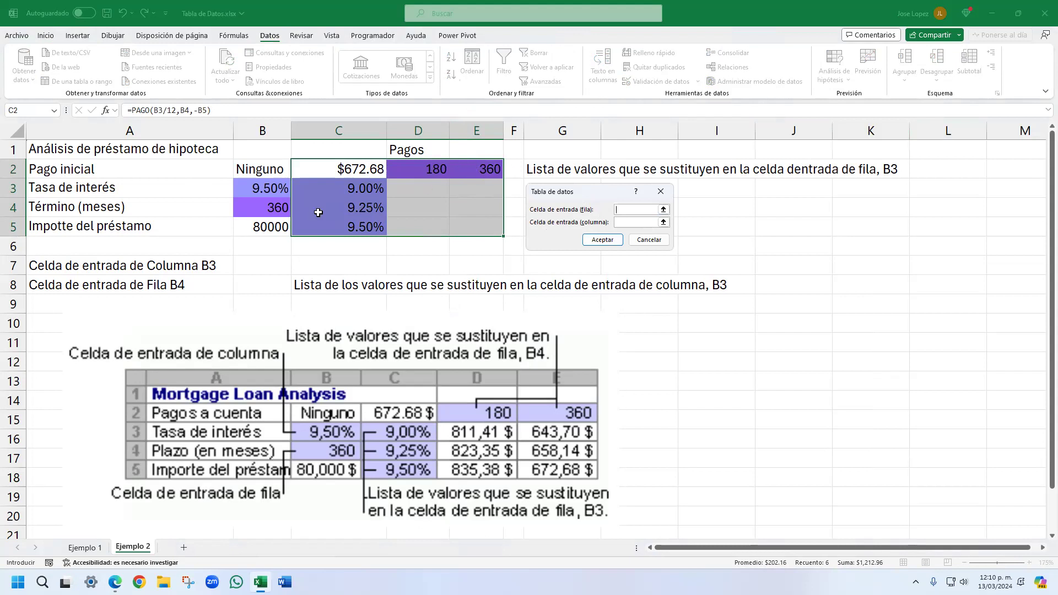
pyautogui.click(257, 208)
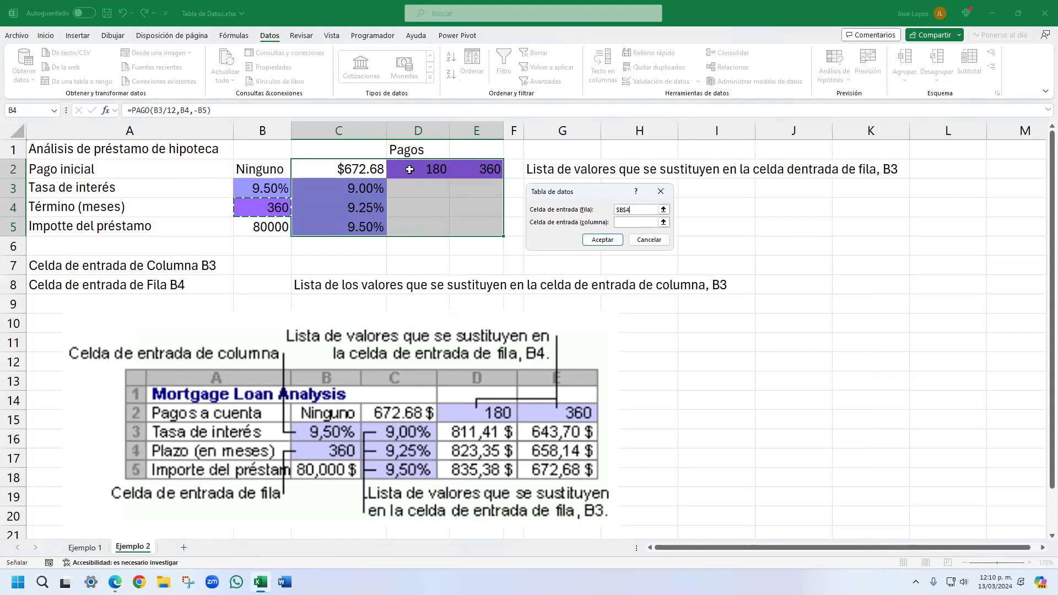
pyautogui.click(639, 220)
pyautogui.click(271, 187)
pyautogui.click(603, 241)
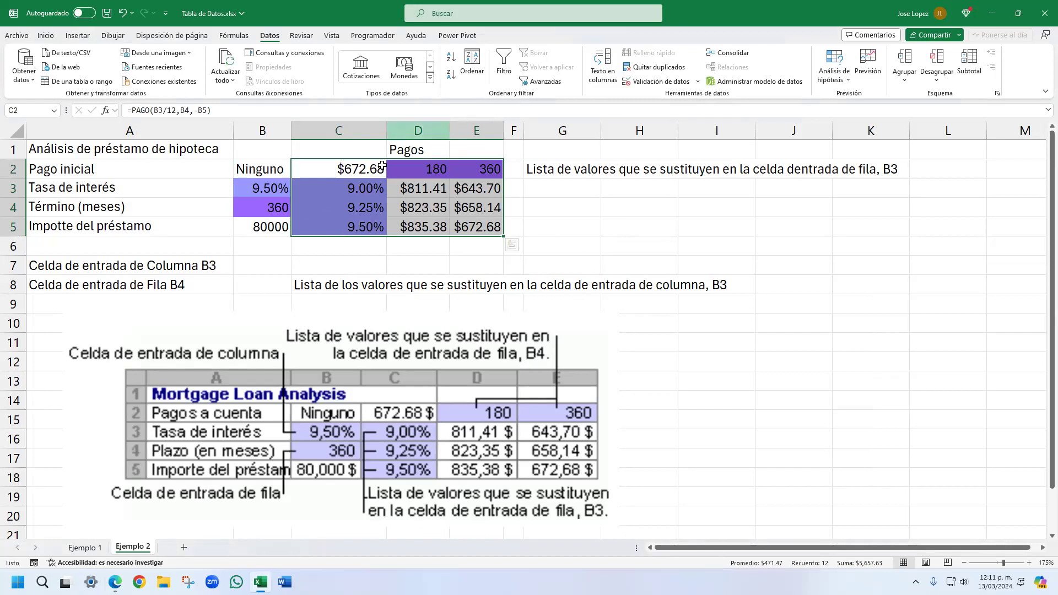
# Step: Check the data table formula in D3 and compare the results, column C and row 2 with the reference image
pyautogui.click(420, 188)
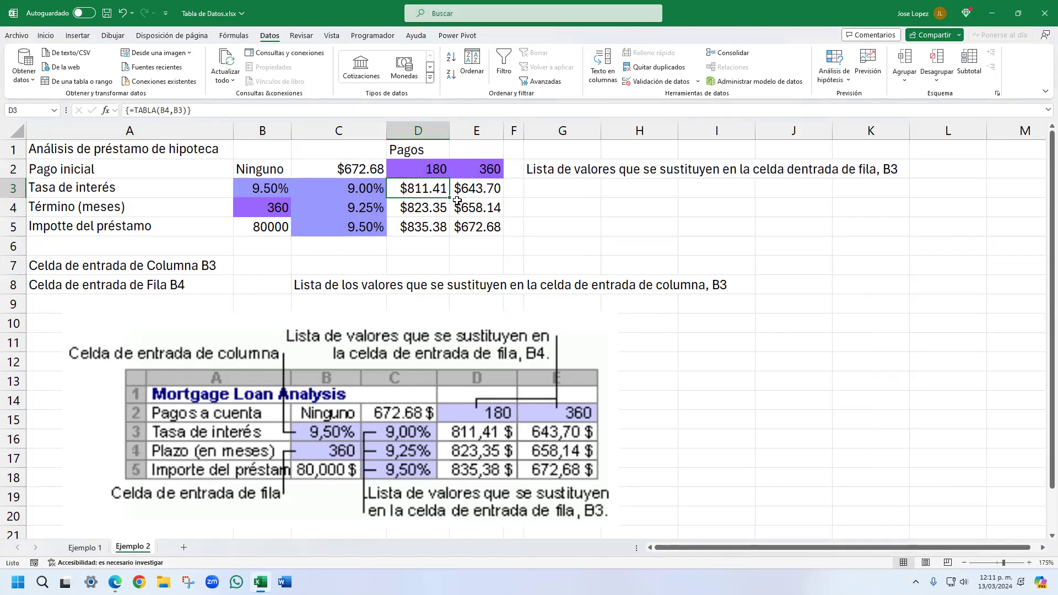
pyautogui.click(492, 441)
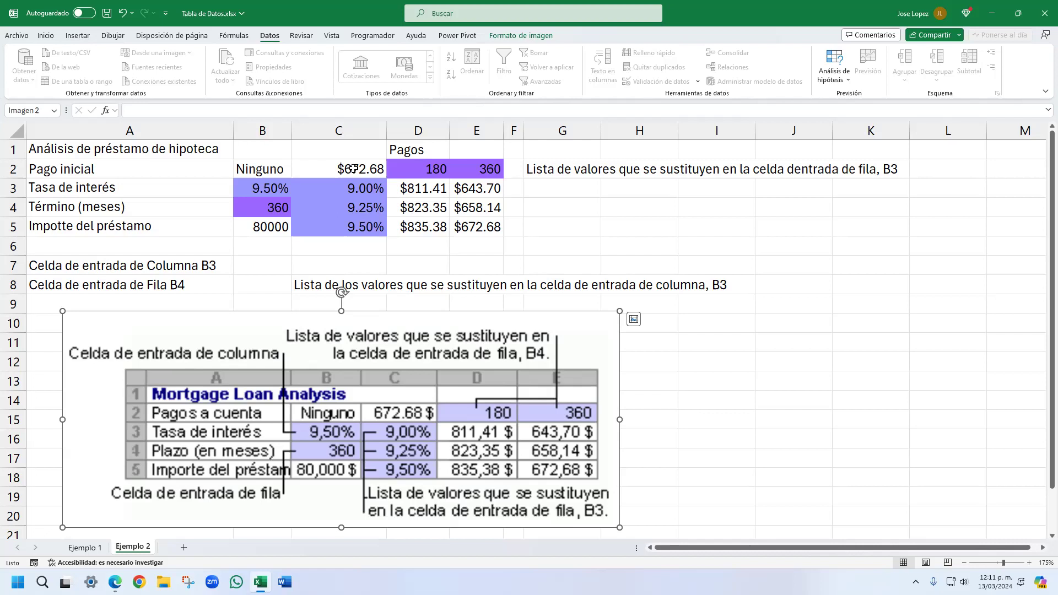
pyautogui.click(382, 131)
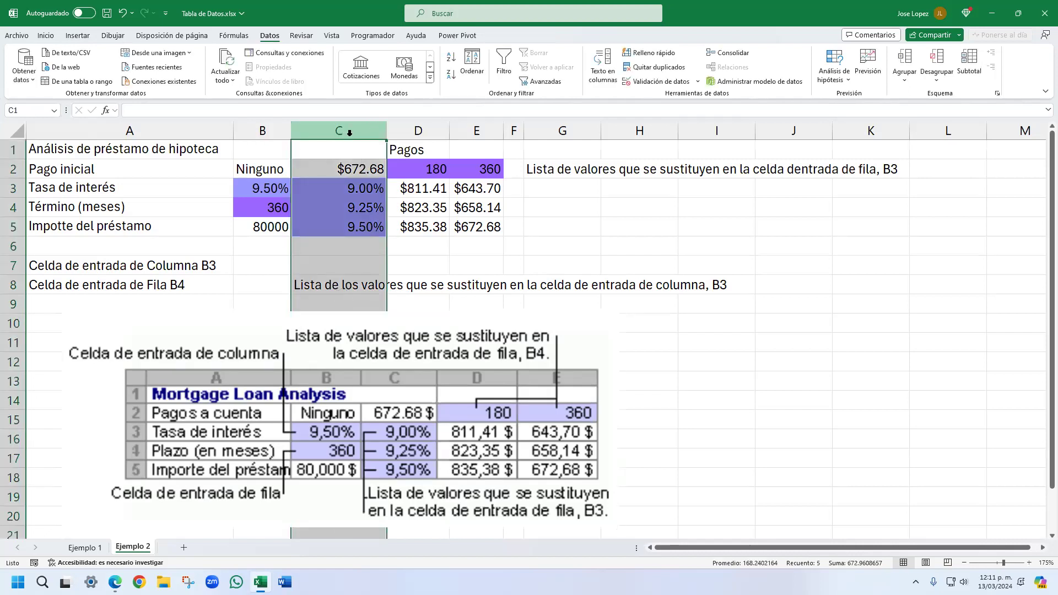
pyautogui.click(12, 169)
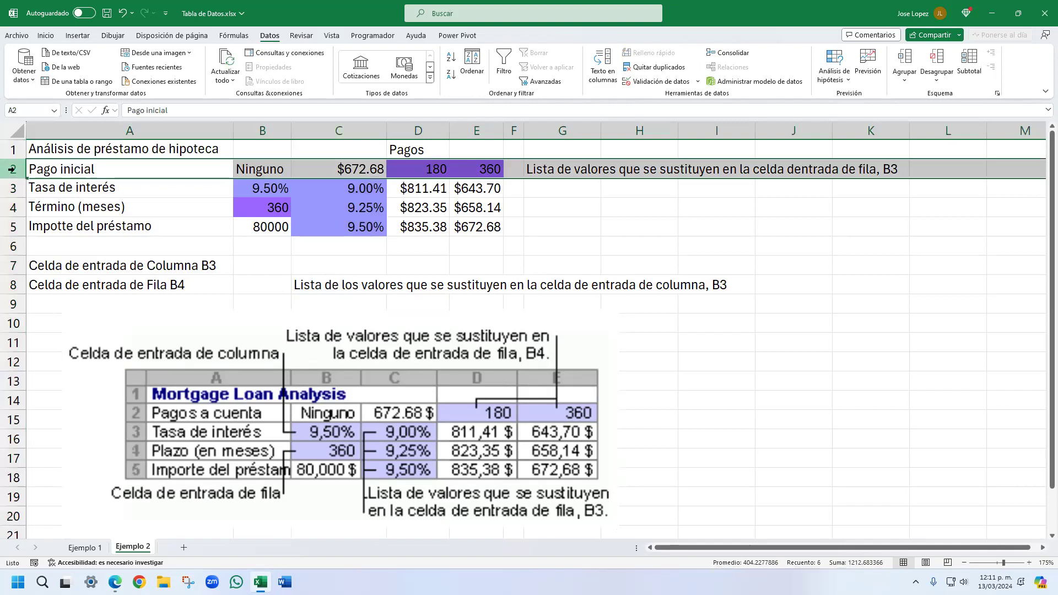
pyautogui.moveTo(366, 170); pyautogui.dragTo(479, 227)
pyautogui.click(843, 77)
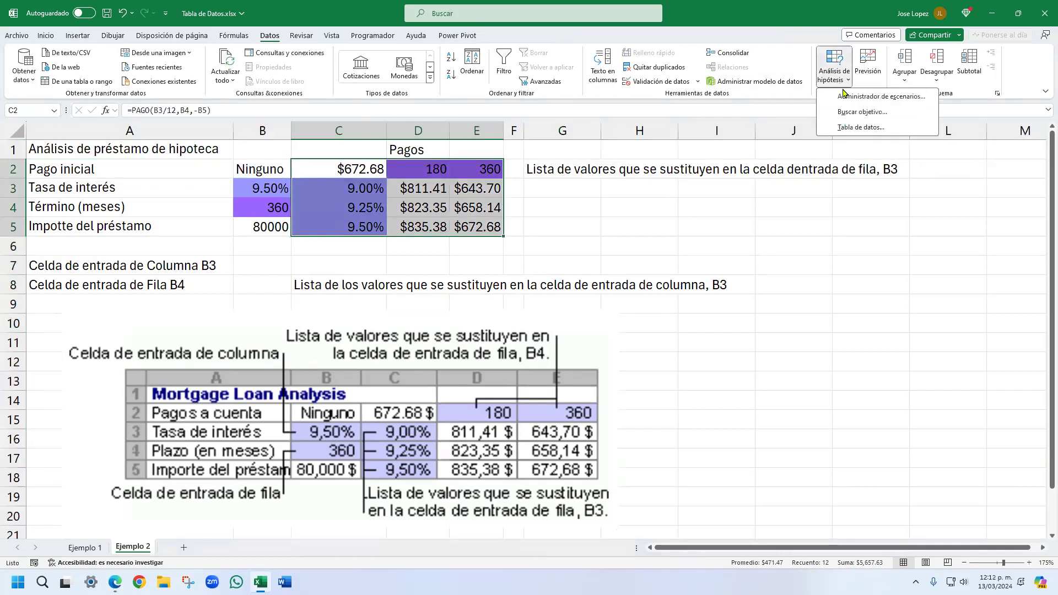
pyautogui.click(853, 128)
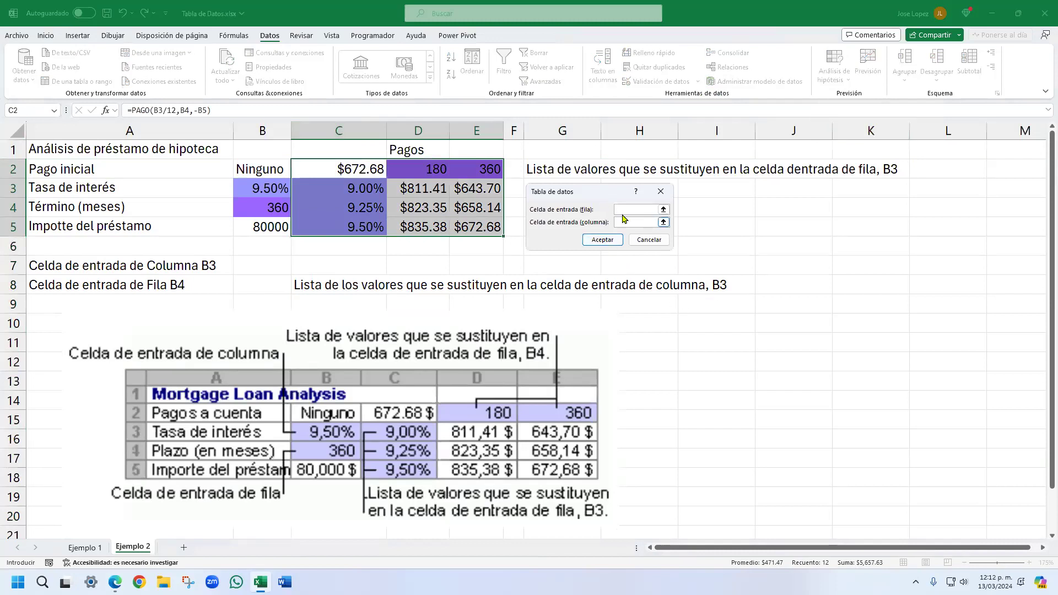
pyautogui.click(628, 222)
pyautogui.moveTo(578, 191); pyautogui.dragTo(328, 270)
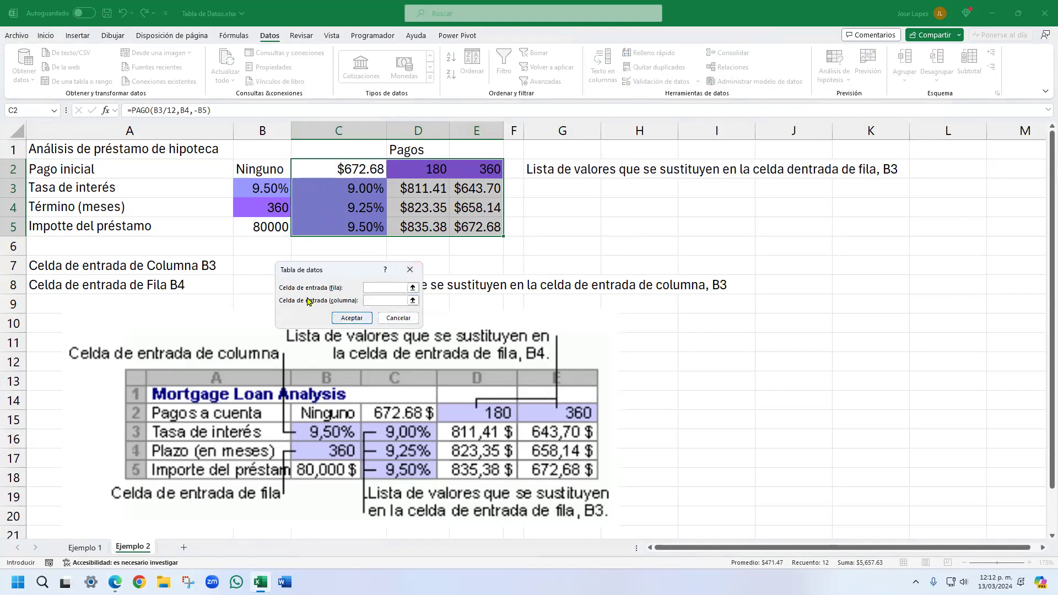
pyautogui.click(10, 169)
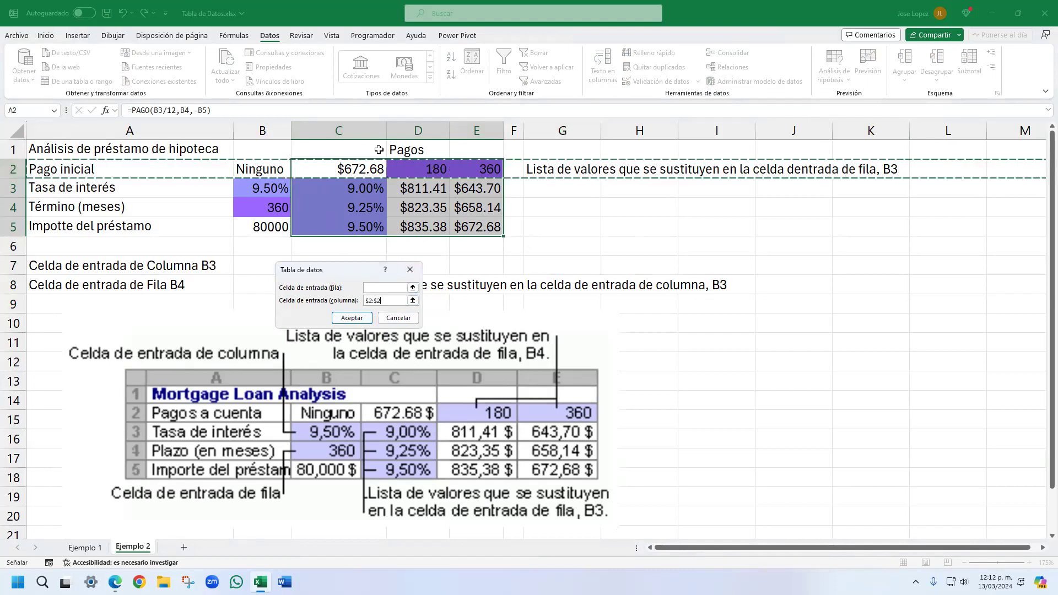
pyautogui.click(320, 285)
pyautogui.press('BackSpace')
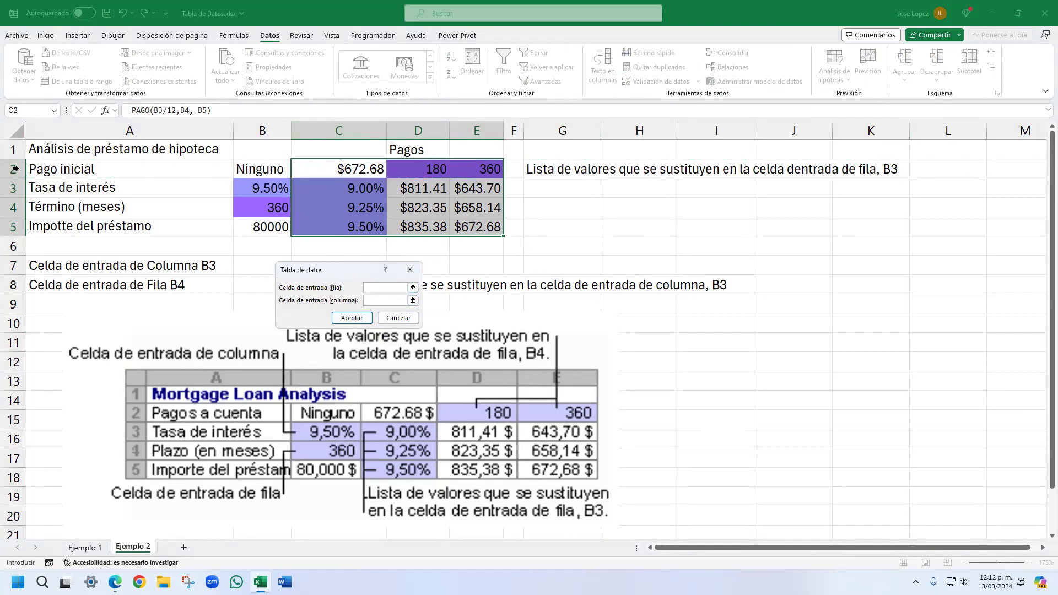
pyautogui.click(268, 212)
pyautogui.click(388, 299)
pyautogui.click(266, 188)
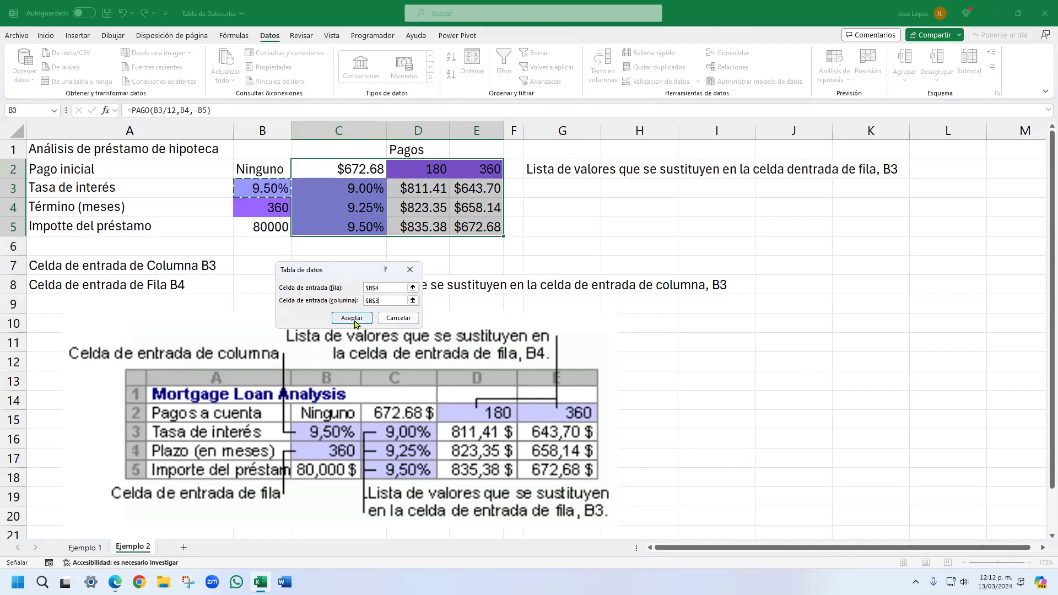
pyautogui.click(408, 271)
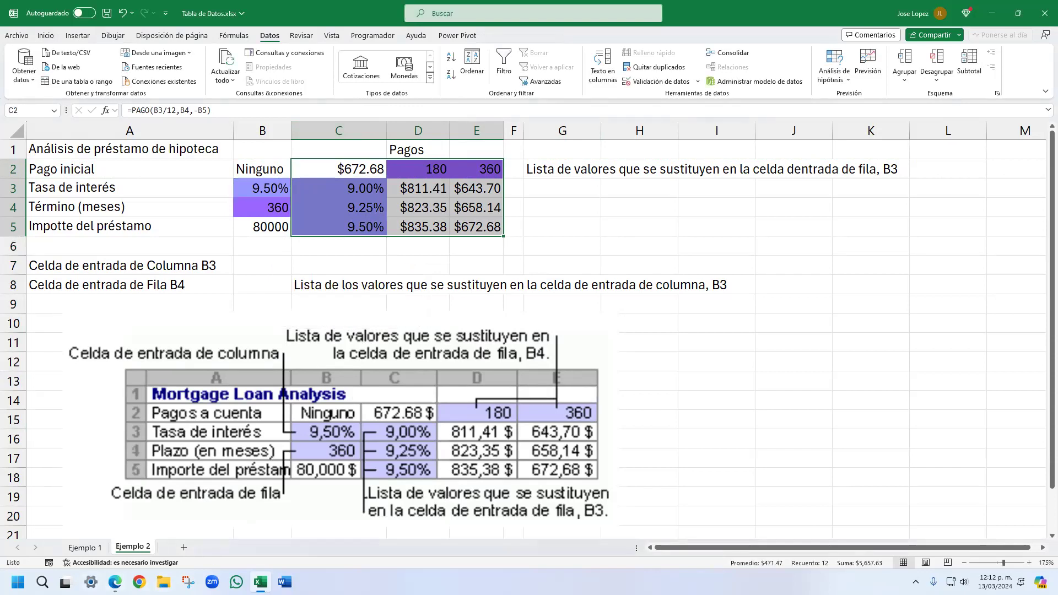
# Step: Switch to the browser and read the support article's sections on speeding up data table calculation, Goal Seek and Solver
pyautogui.hotkey('alt', 'Tab')
pyautogui.scroll(-6, 636, 249)
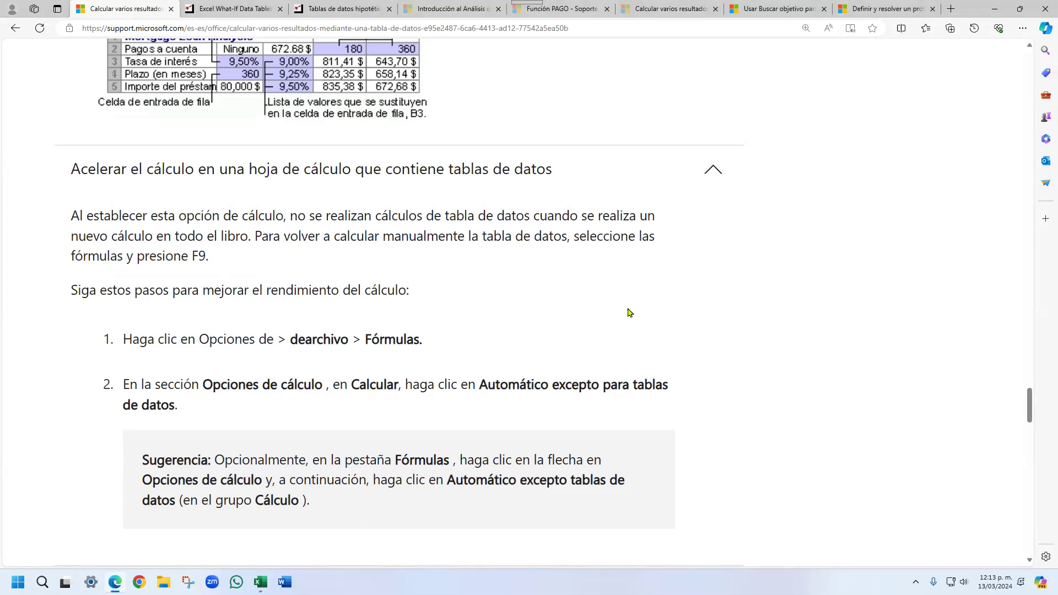
pyautogui.scroll(-3, 681, 290)
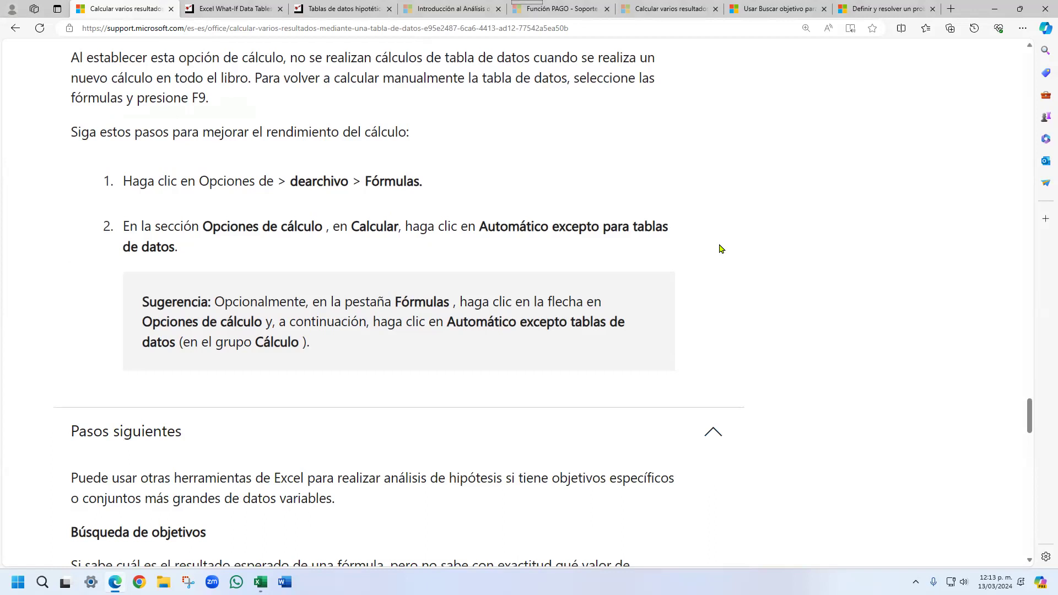
pyautogui.scroll(-3, 725, 295)
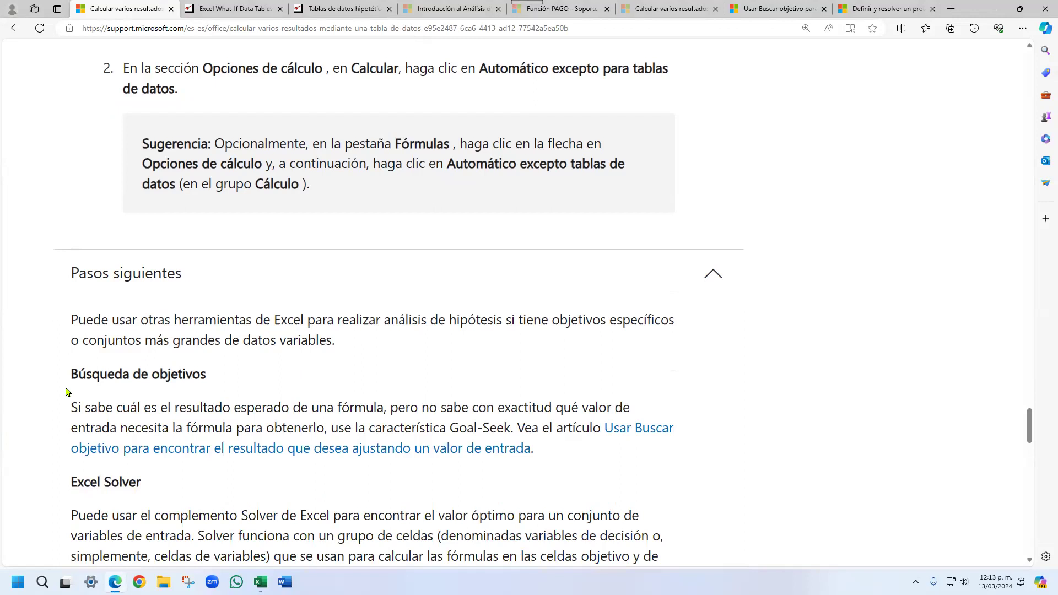
pyautogui.scroll(-3, 371, 369)
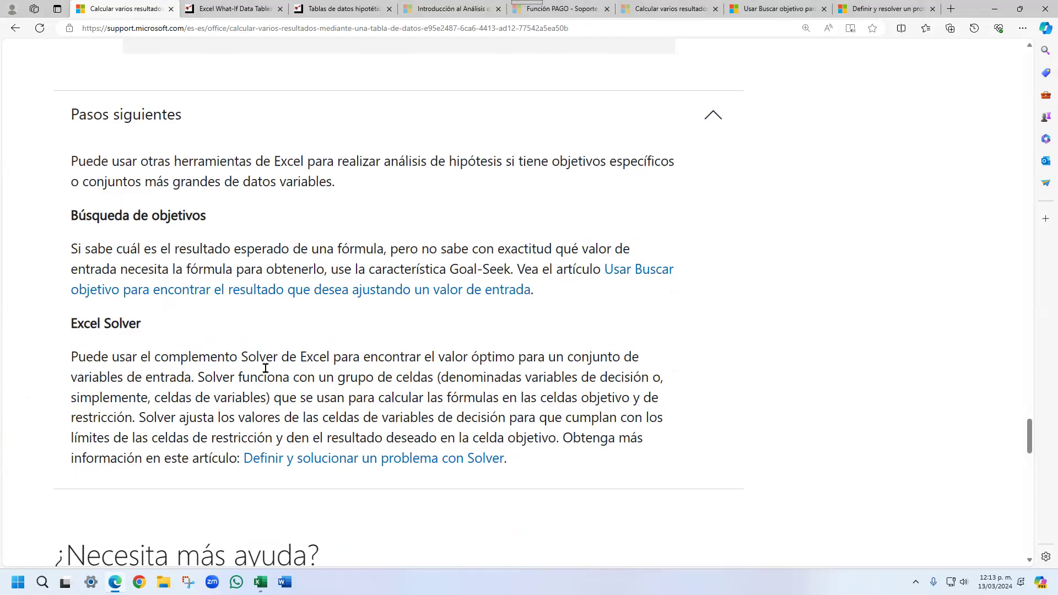
pyautogui.scroll(9, 265, 367)
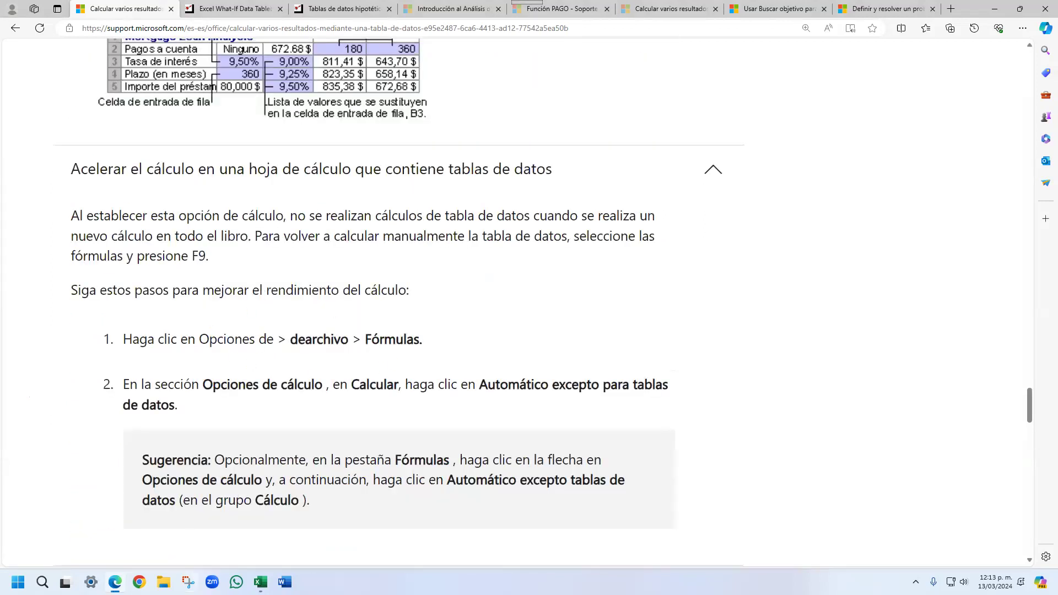
# Step: Switch back to the Tabla de Datos.xlsx workbook in Excel and set the workbook calculation option to Parcial
pyautogui.moveTo(260, 581)
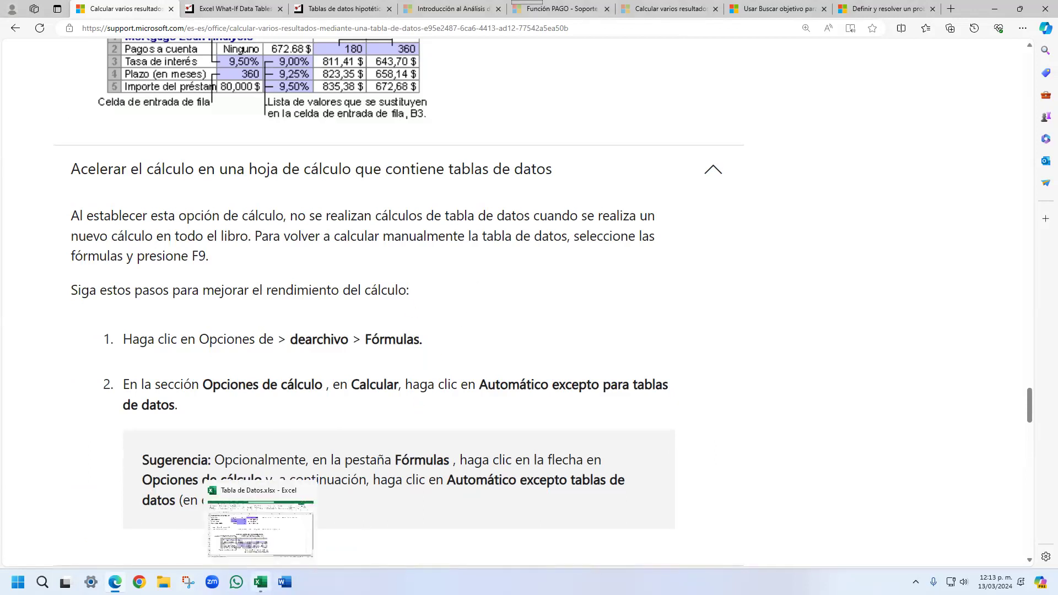
pyautogui.click(260, 529)
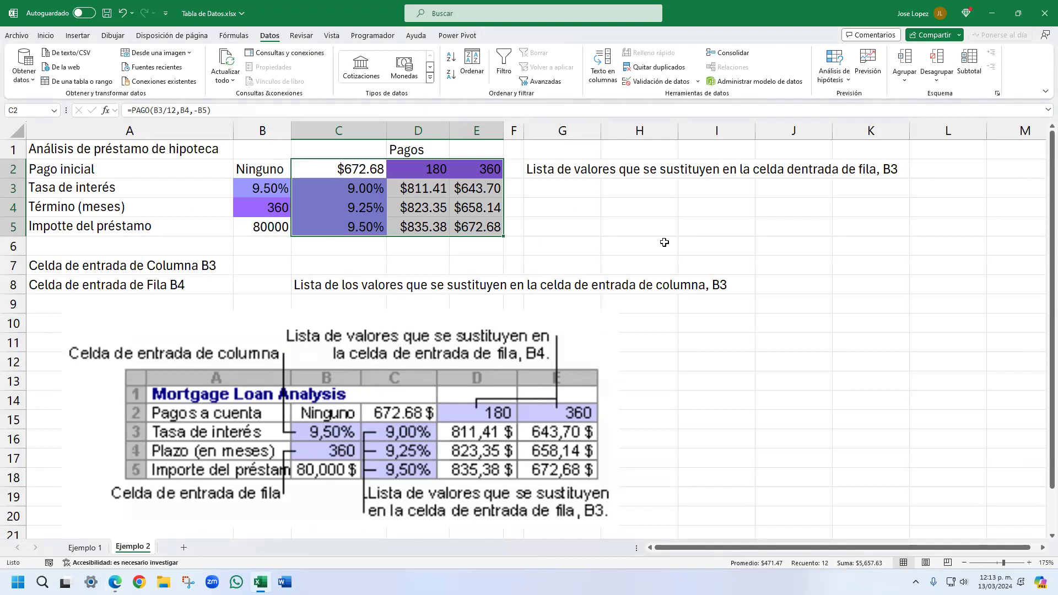
pyautogui.click(14, 36)
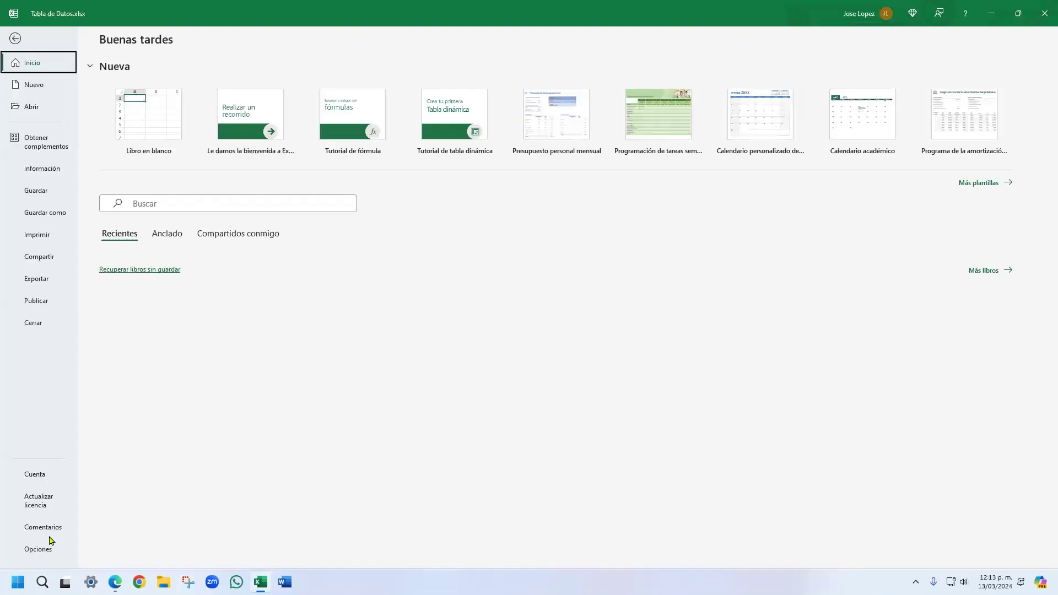
pyautogui.click(38, 549)
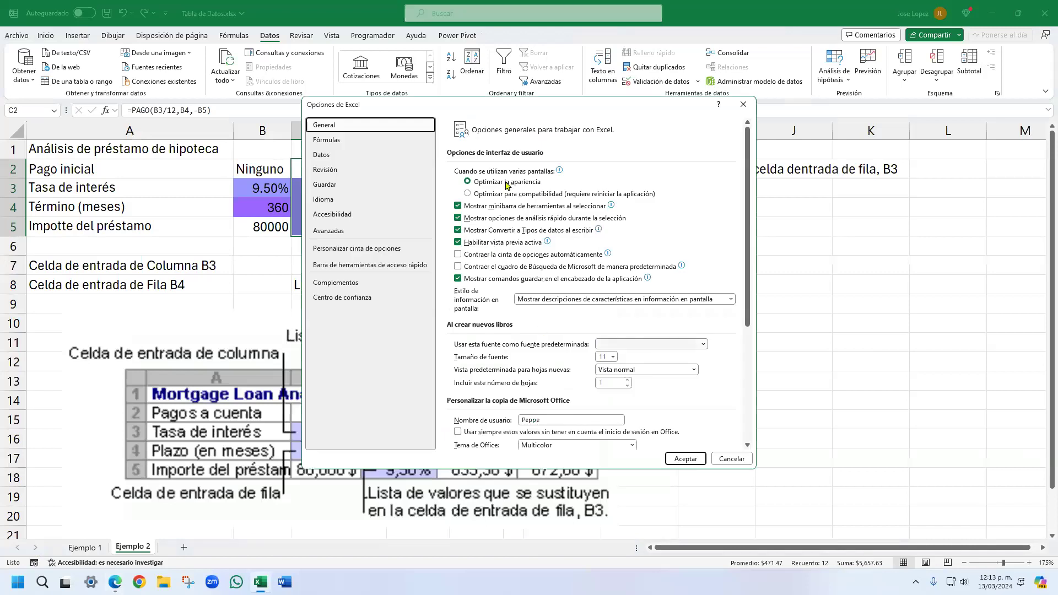
pyautogui.click(335, 145)
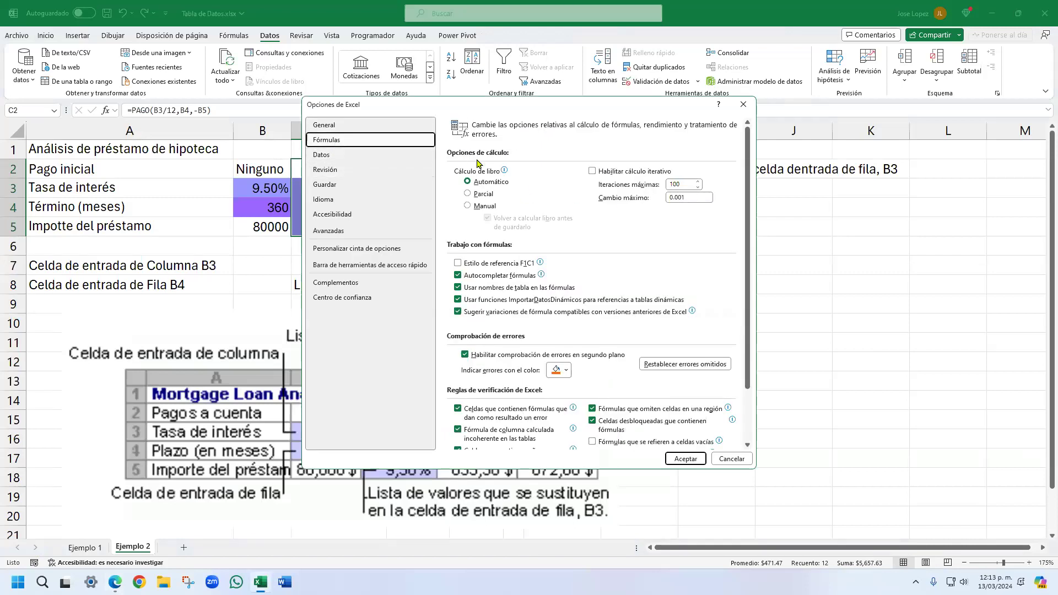
pyautogui.moveTo(504, 182)
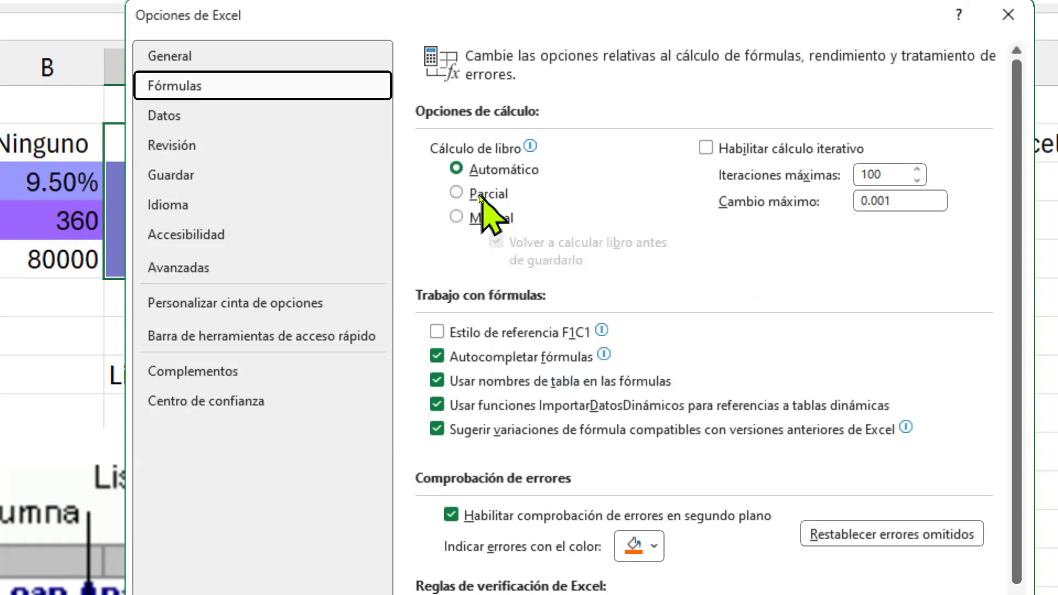
pyautogui.click(481, 197)
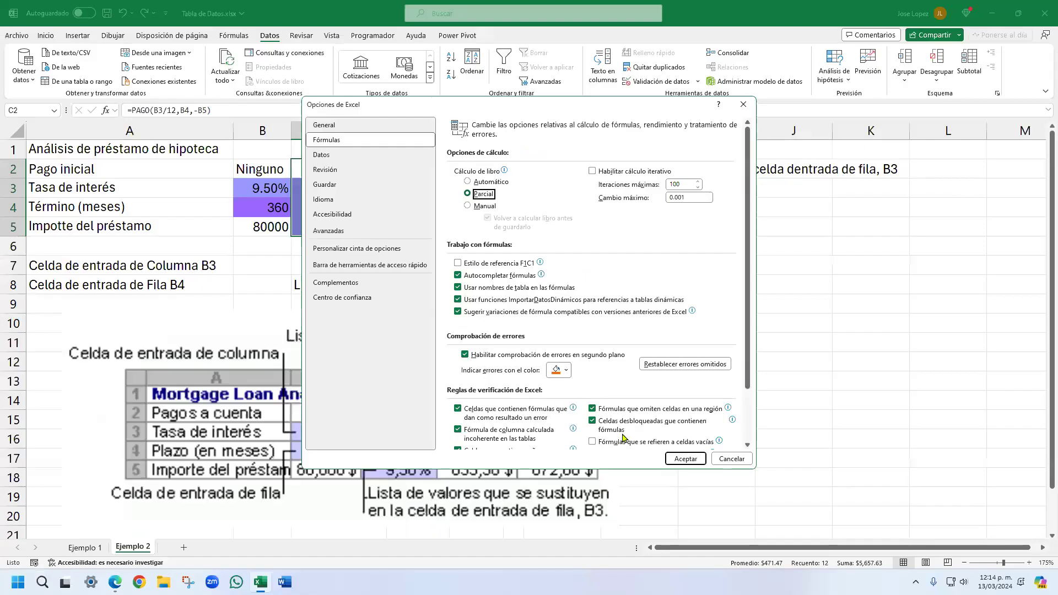
pyautogui.click(688, 461)
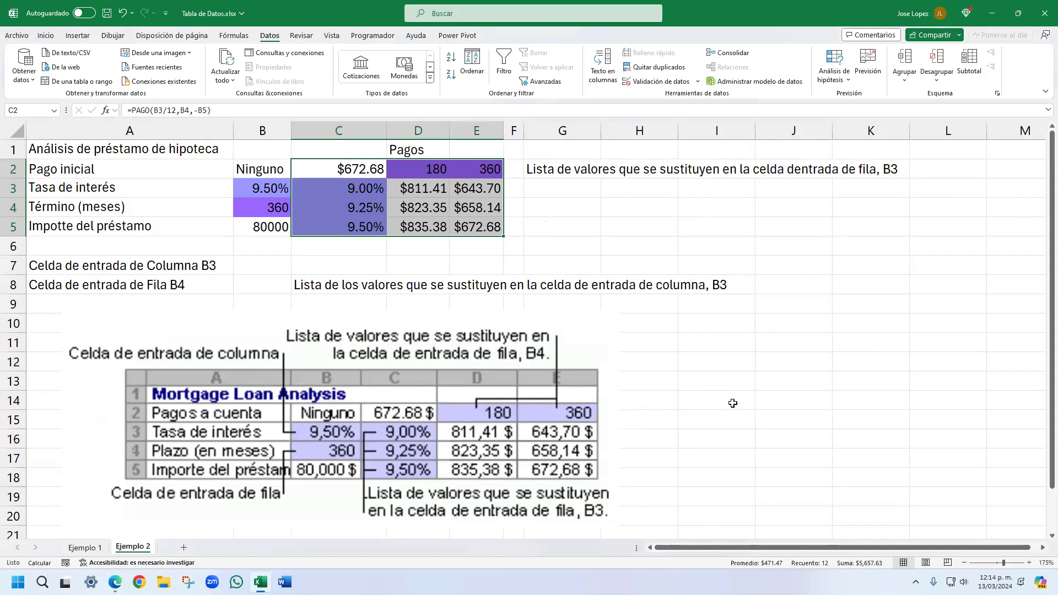
# Step: Select the data table results D3:E5 and review the available calculation modes and recalculation commands
pyautogui.moveTo(435, 187); pyautogui.dragTo(484, 223)
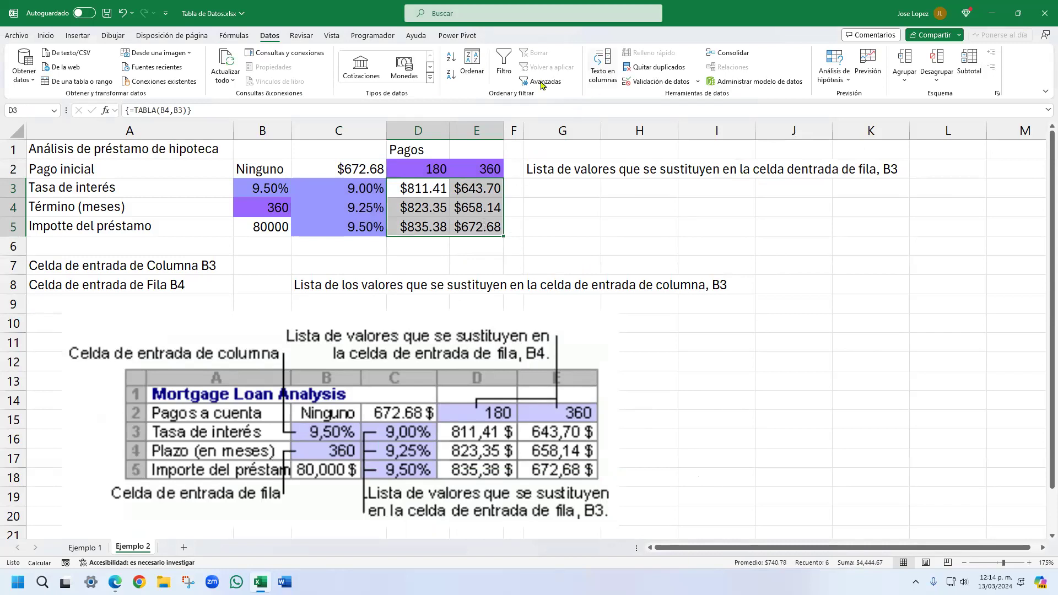
pyautogui.click(237, 38)
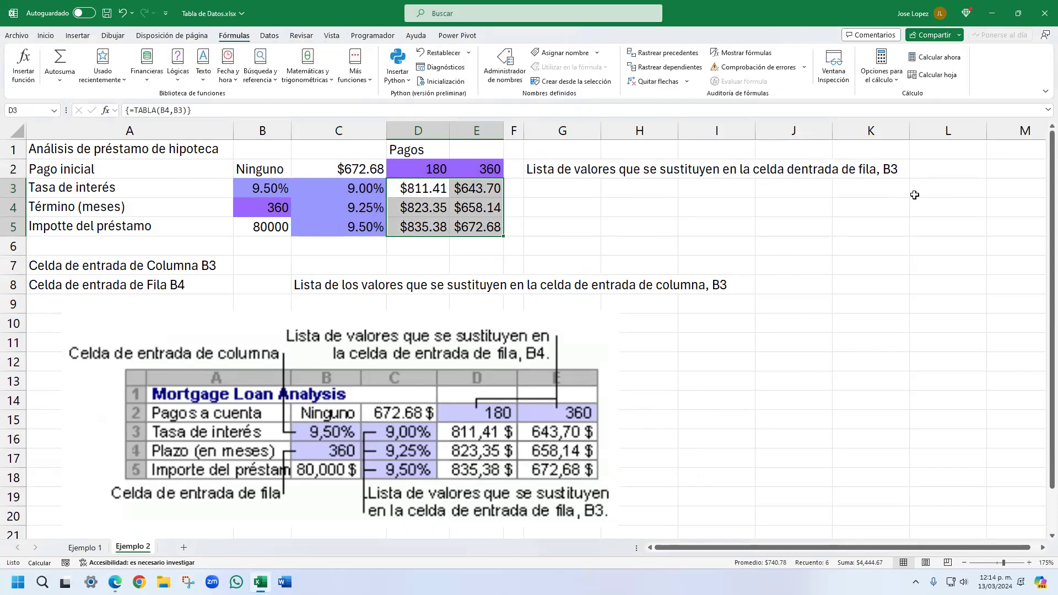
pyautogui.click(880, 81)
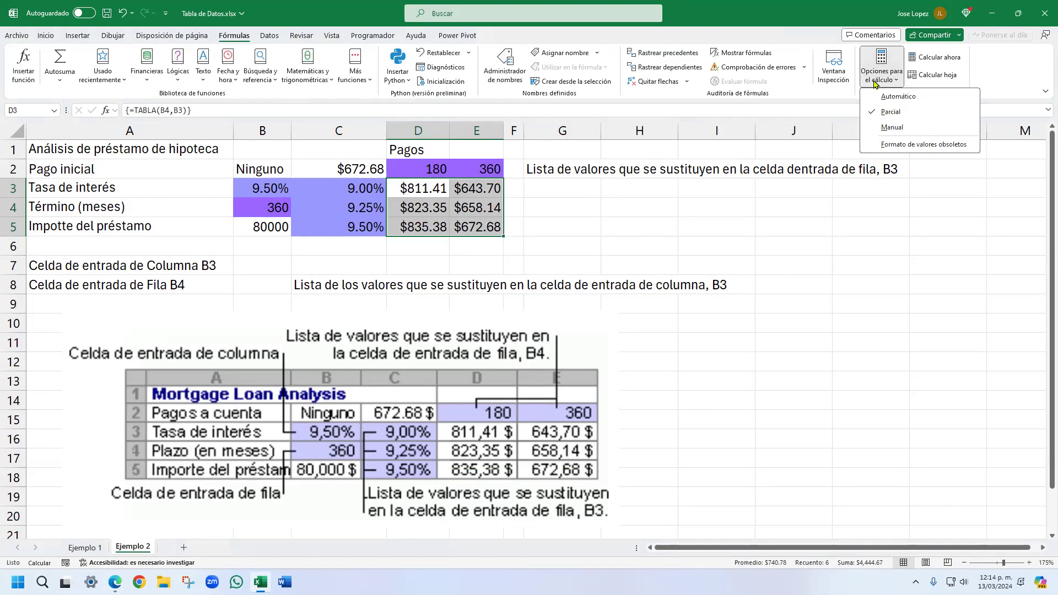
pyautogui.click(1004, 73)
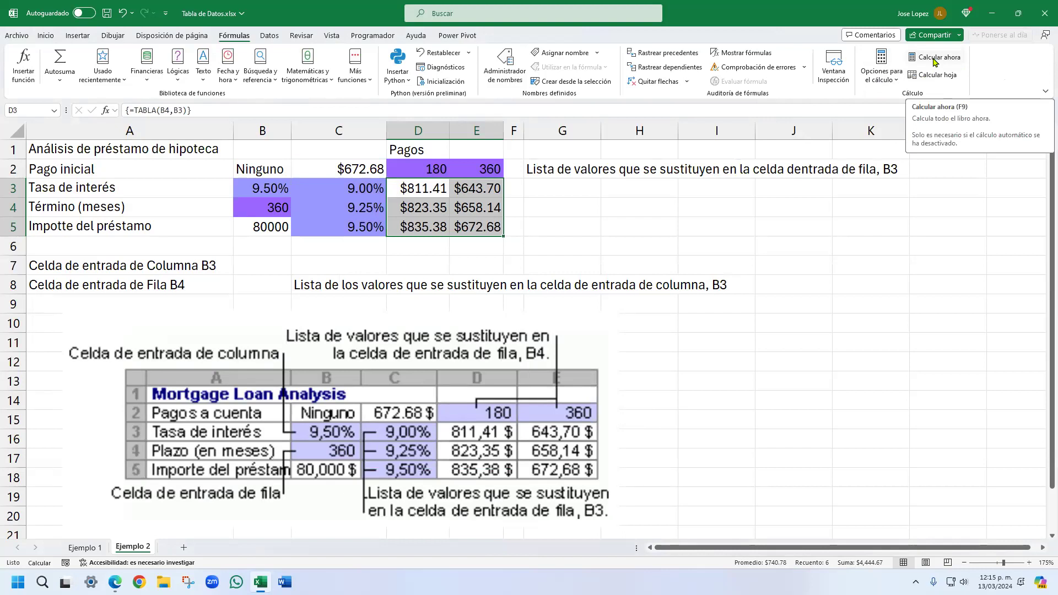
# Step: Try the Manual calculation mode and set the workbook's calculation to Automático
pyautogui.click(880, 86)
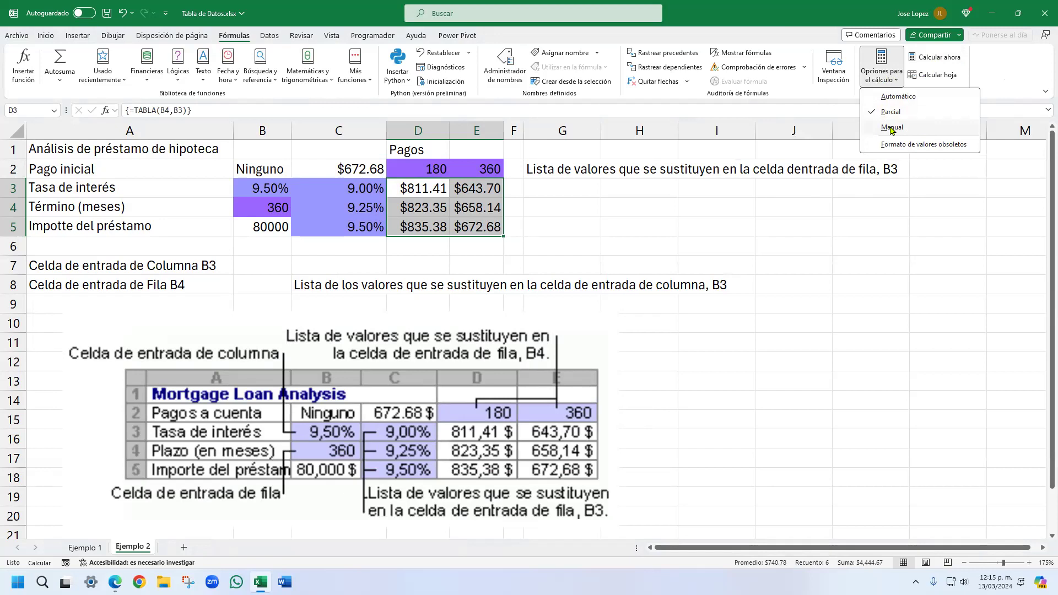
pyautogui.click(890, 130)
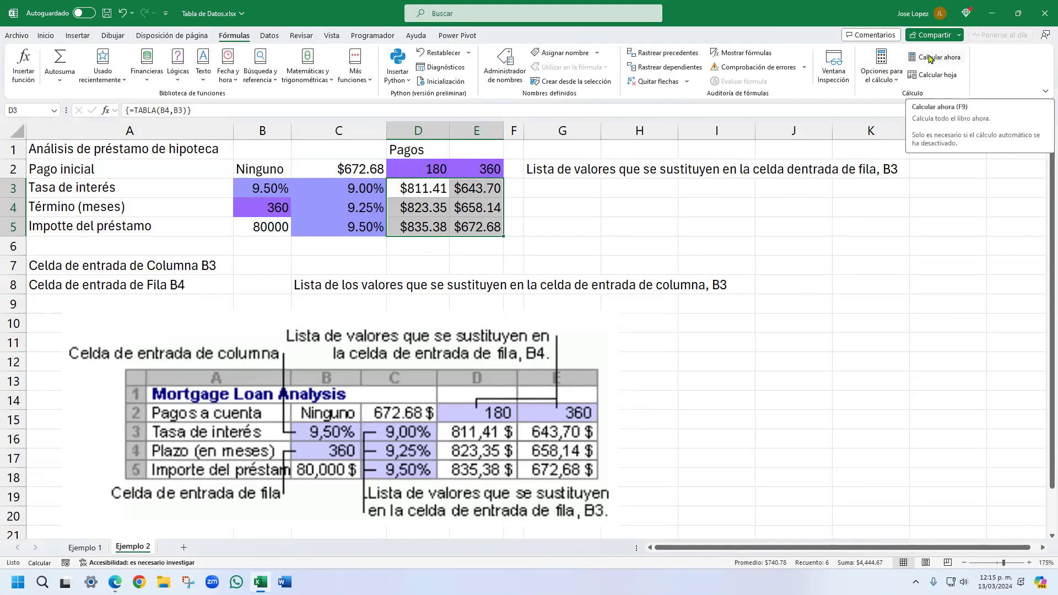
pyautogui.click(877, 80)
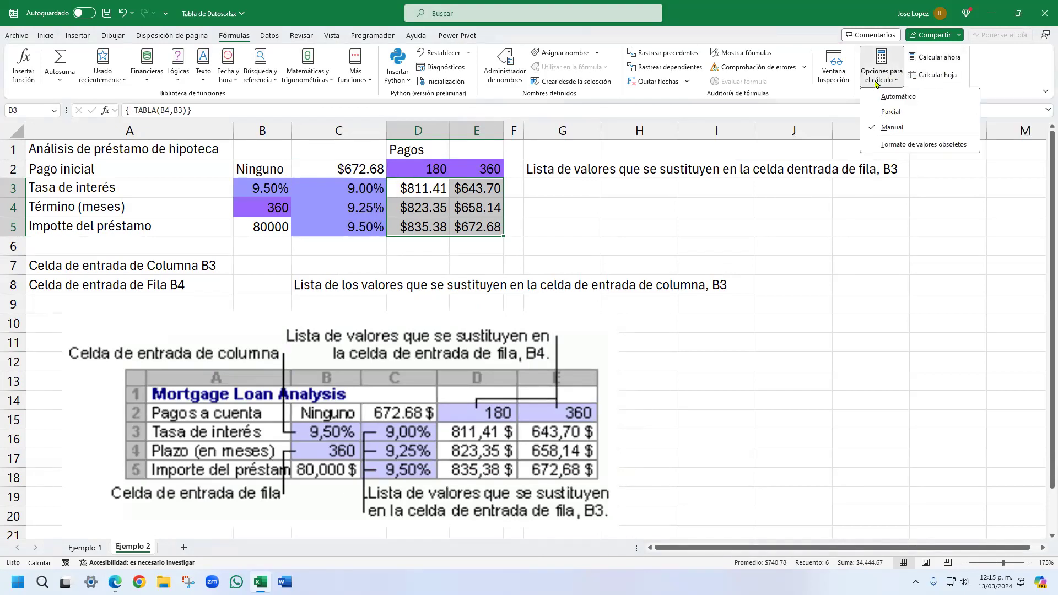
pyautogui.click(884, 97)
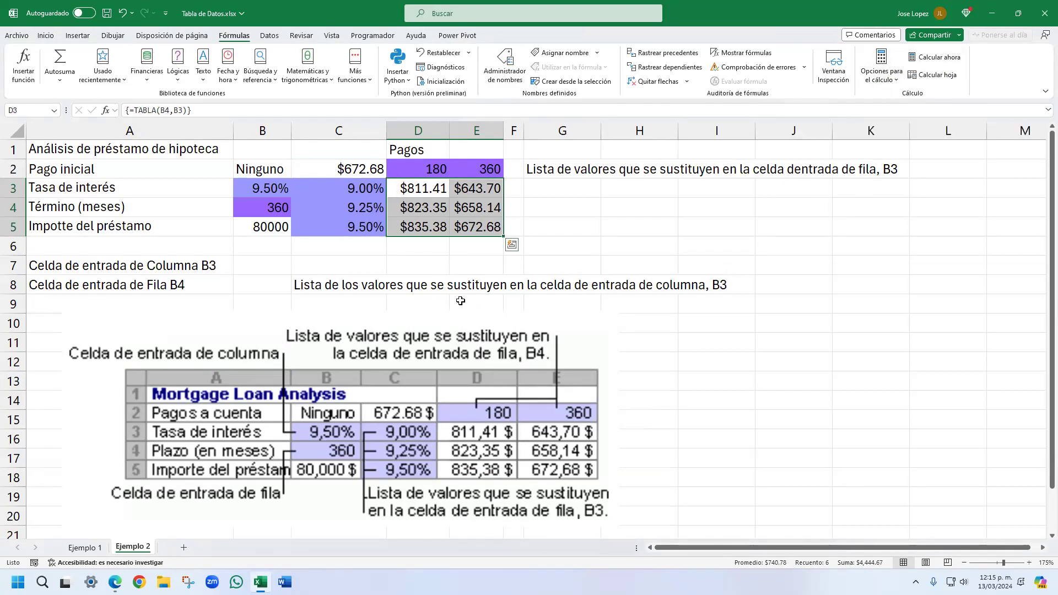